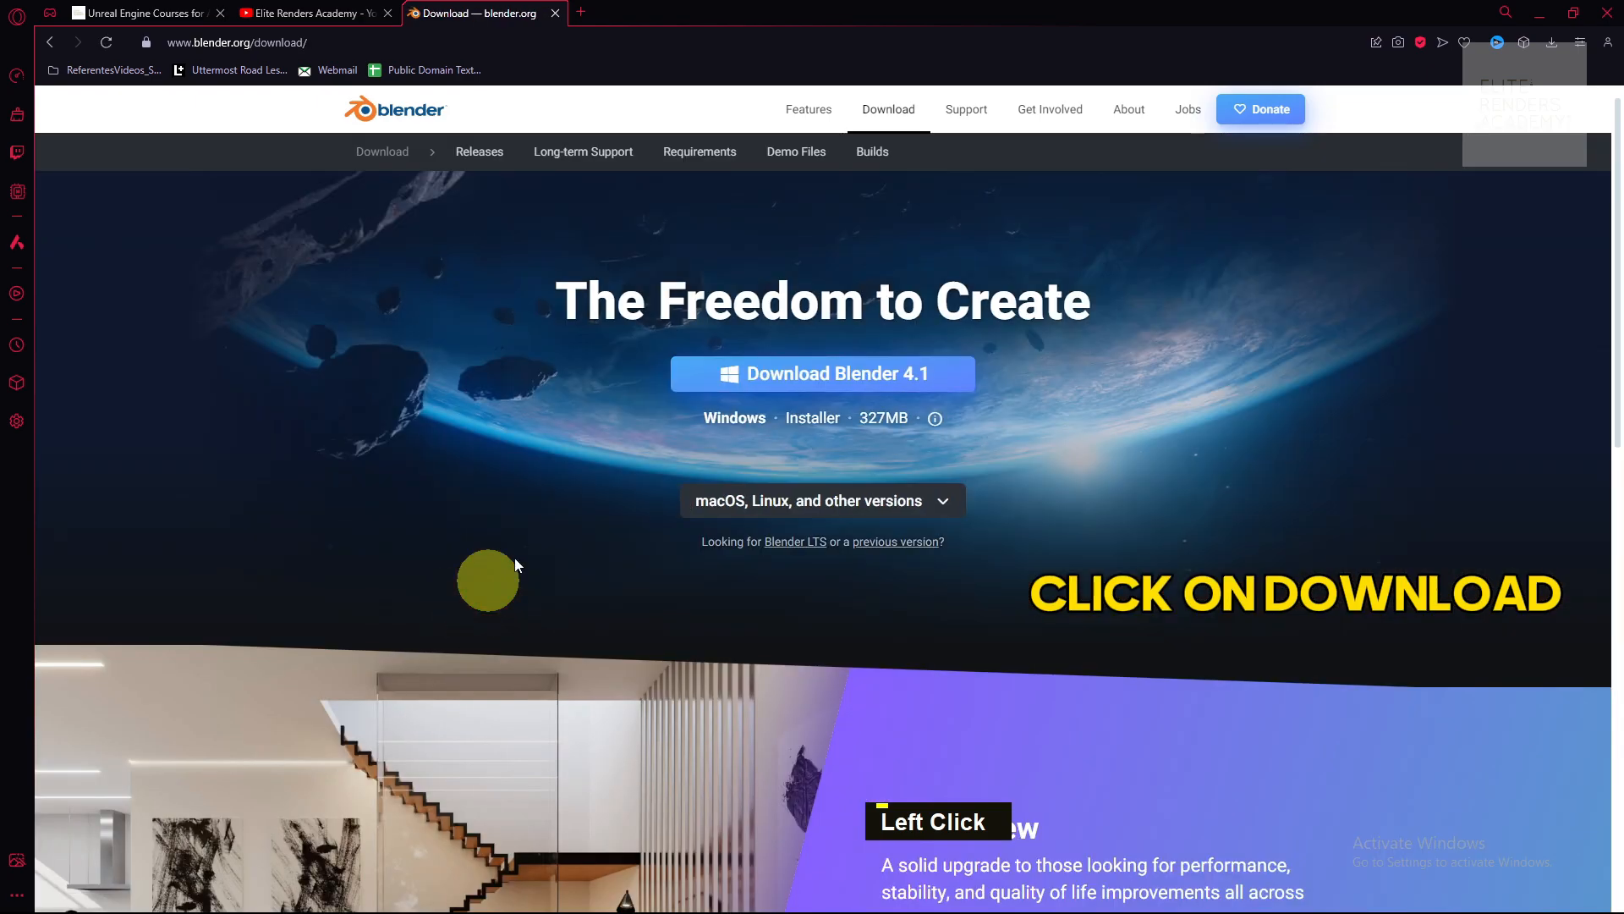
Download the Blender 4.1 Windows installer and save it as blender-4.1.0-windows-x64 in the Downloads folder
left_click(757, 376)
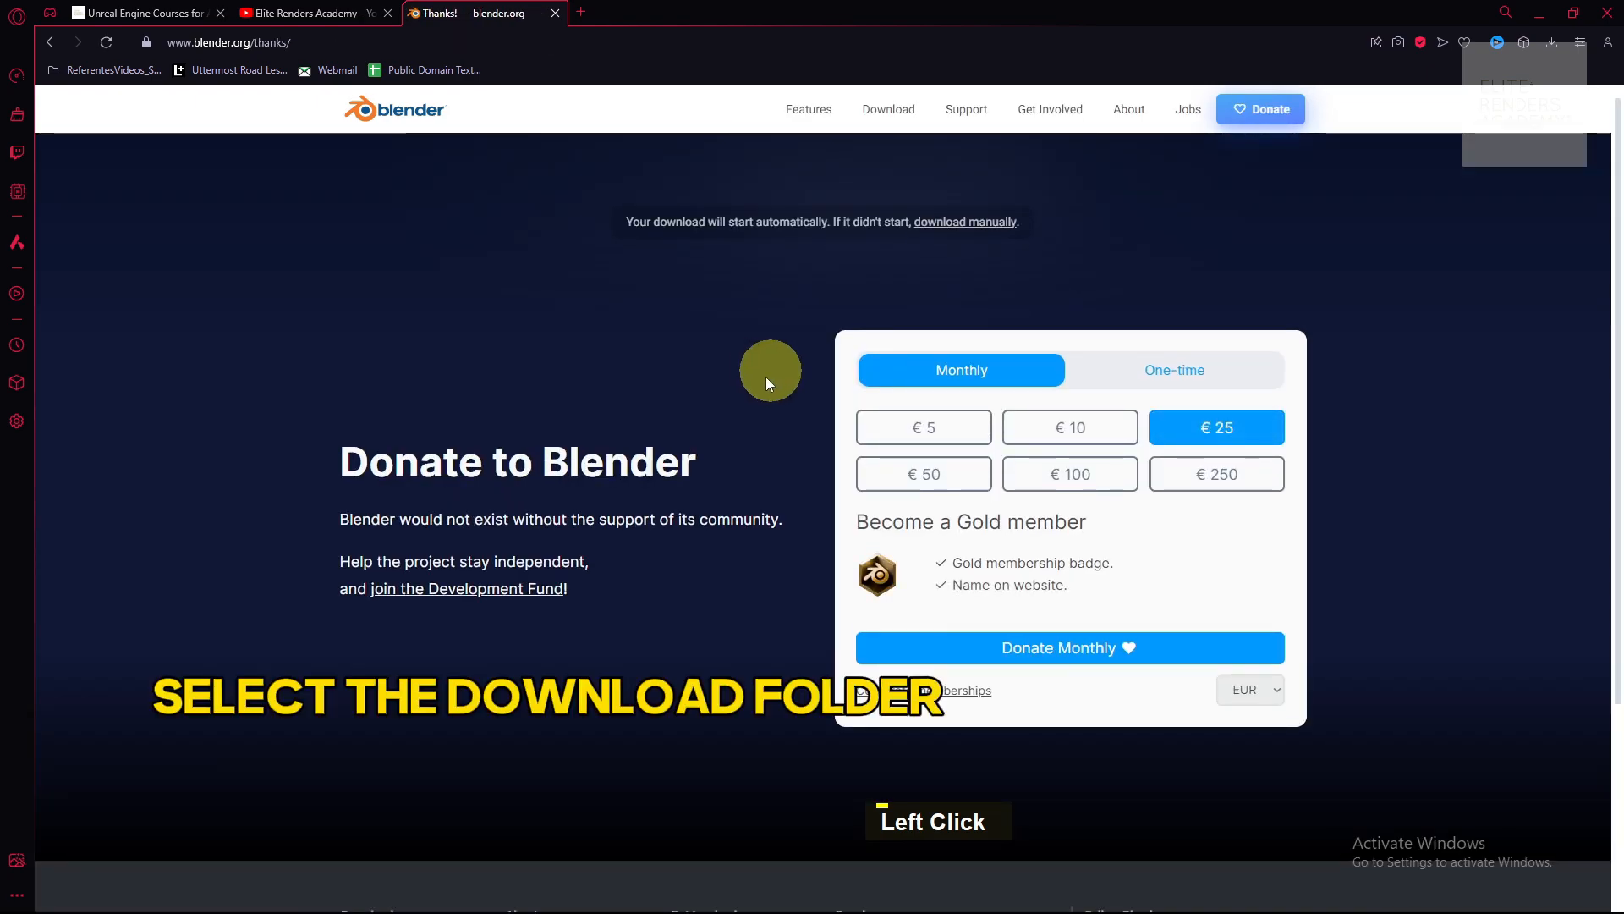
left_click(732, 372)
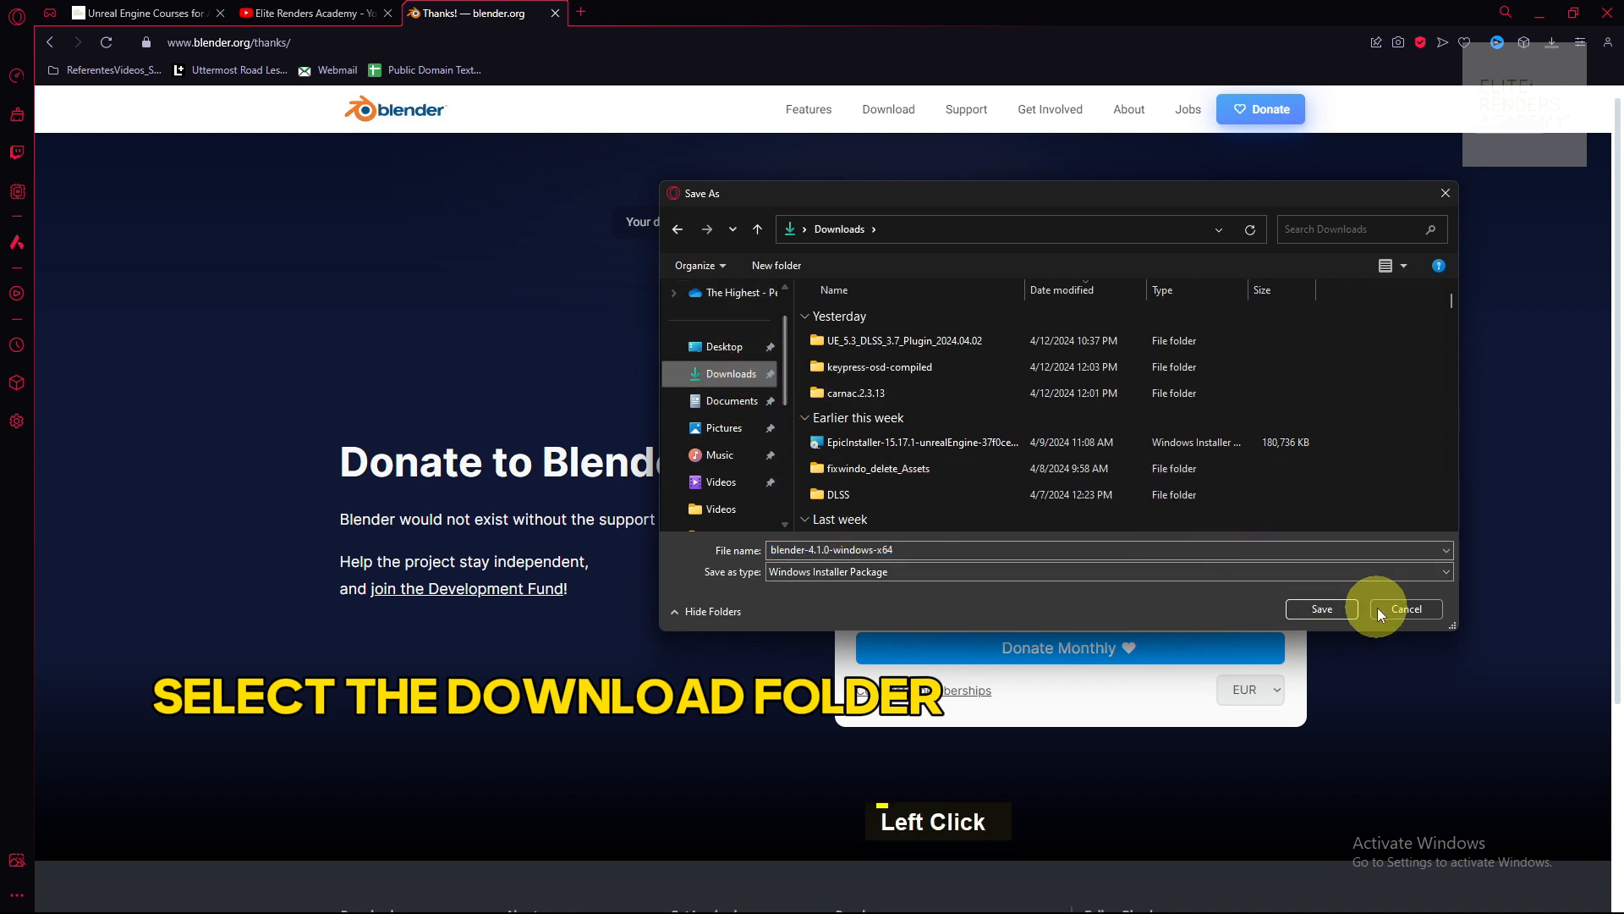
left_click(1323, 608)
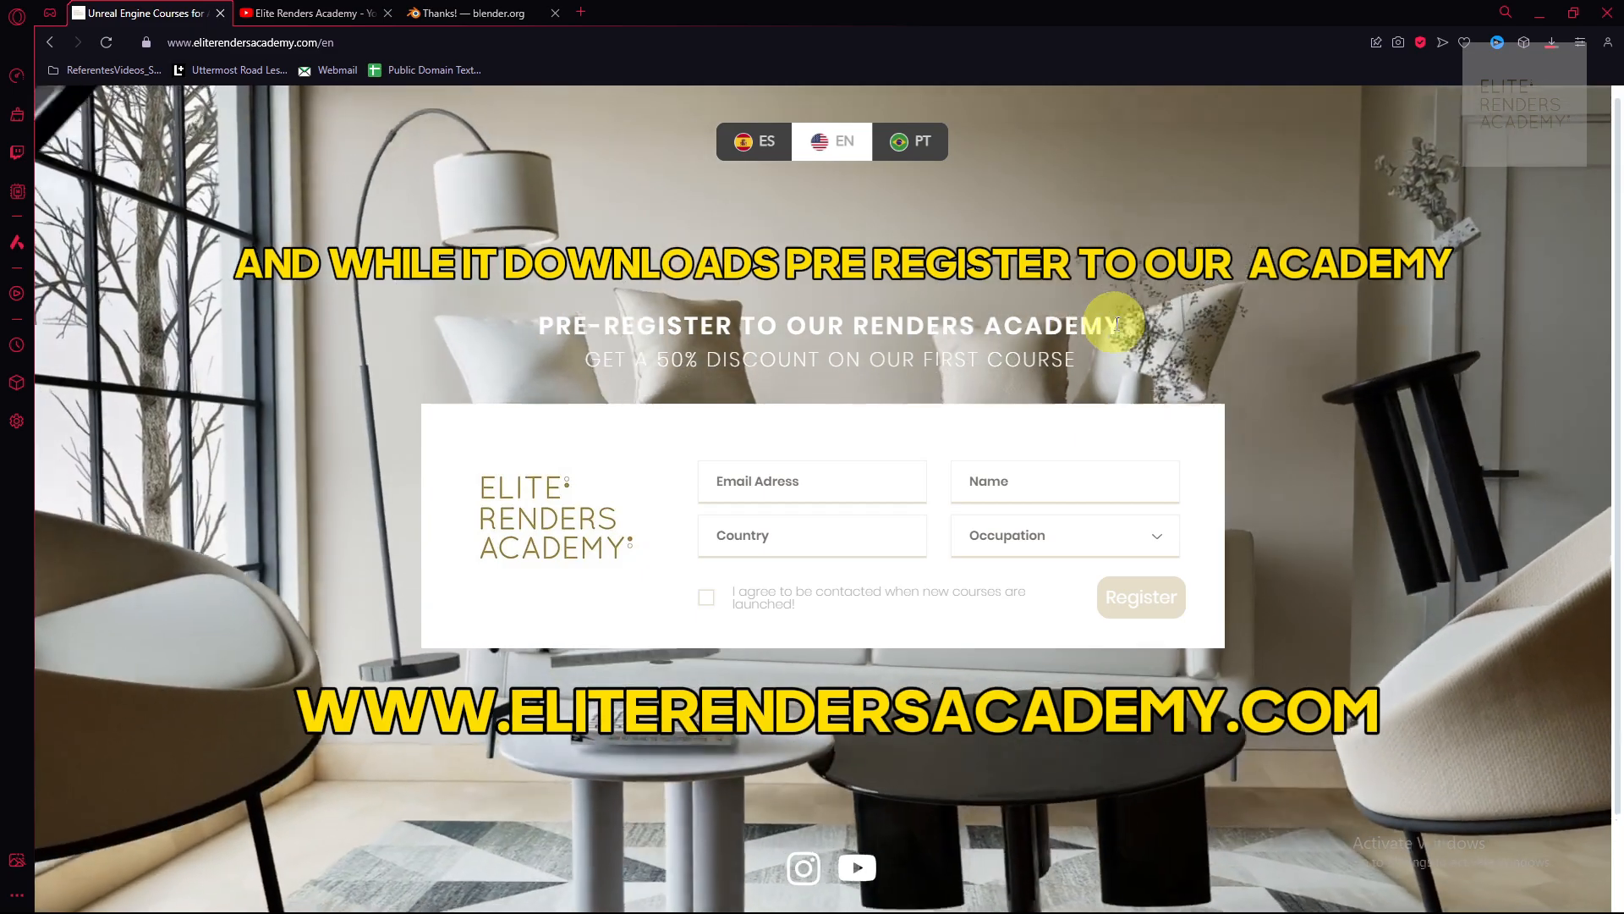
triple_click(1078, 358)
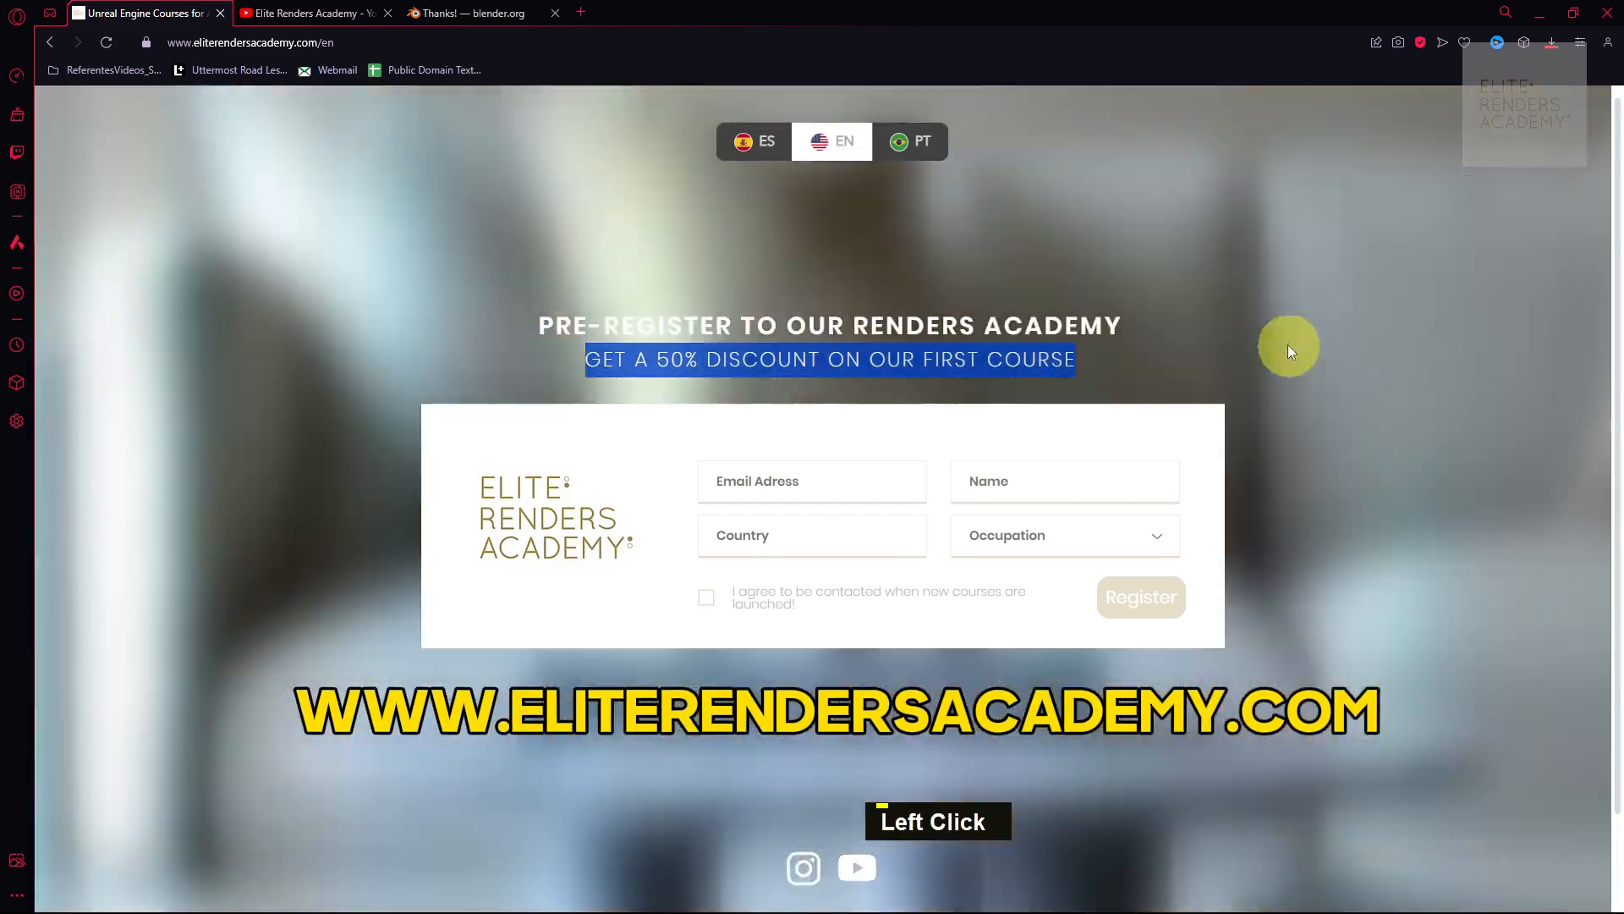
left_click(1327, 216)
Launch the downloaded installer blender-4.1.0-windows-x64.msi from the browser's download list
left_click(1551, 42)
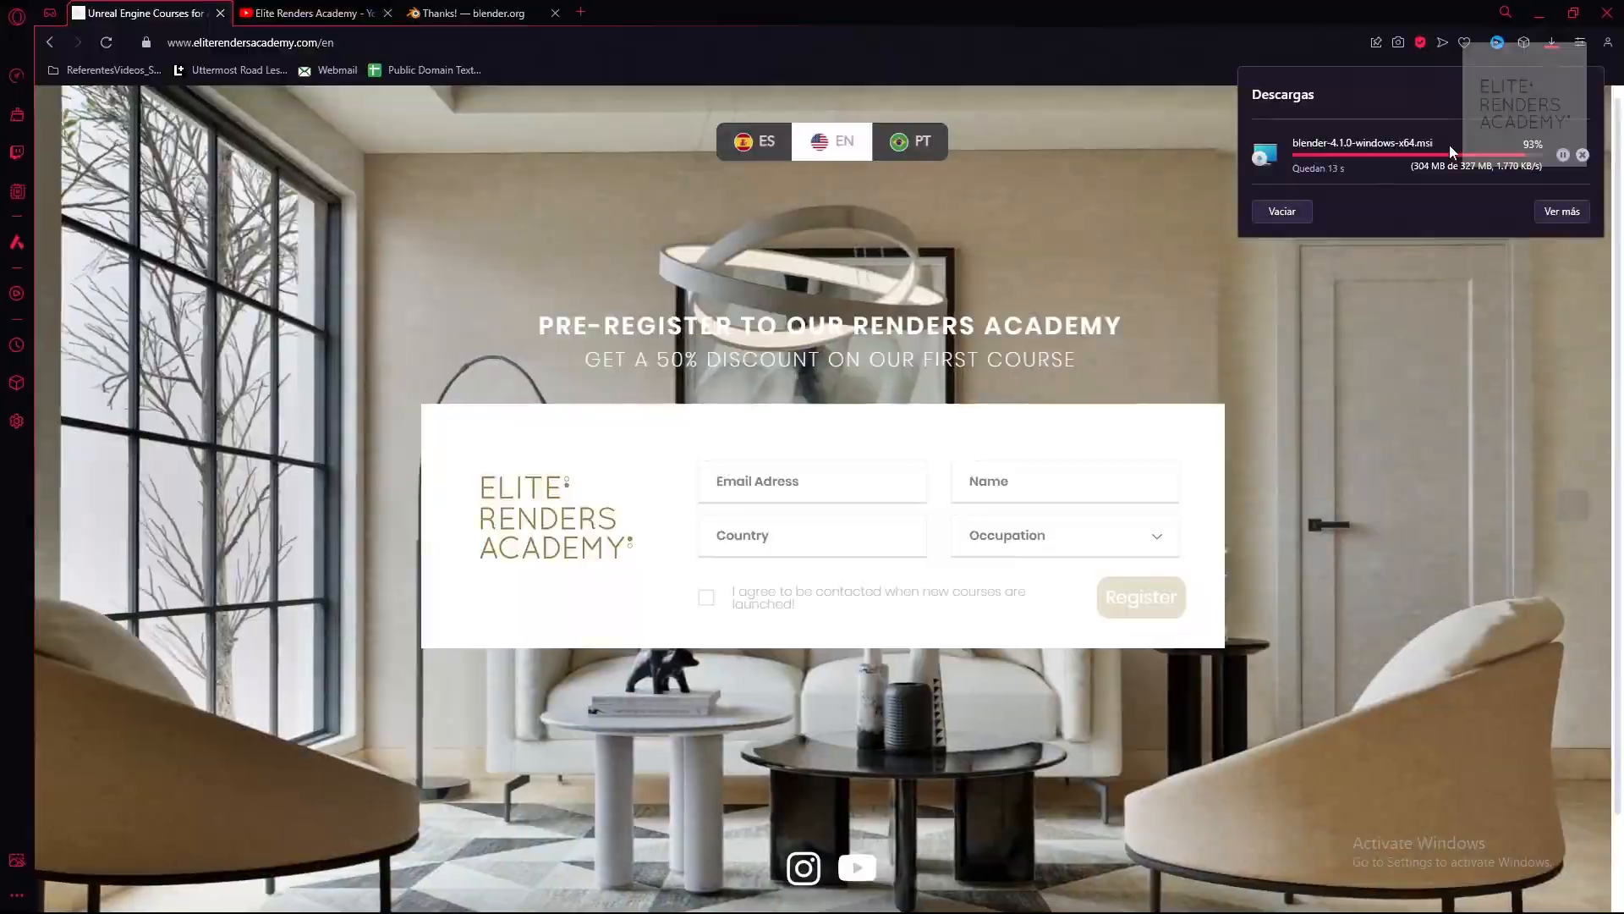
left_click(1463, 104)
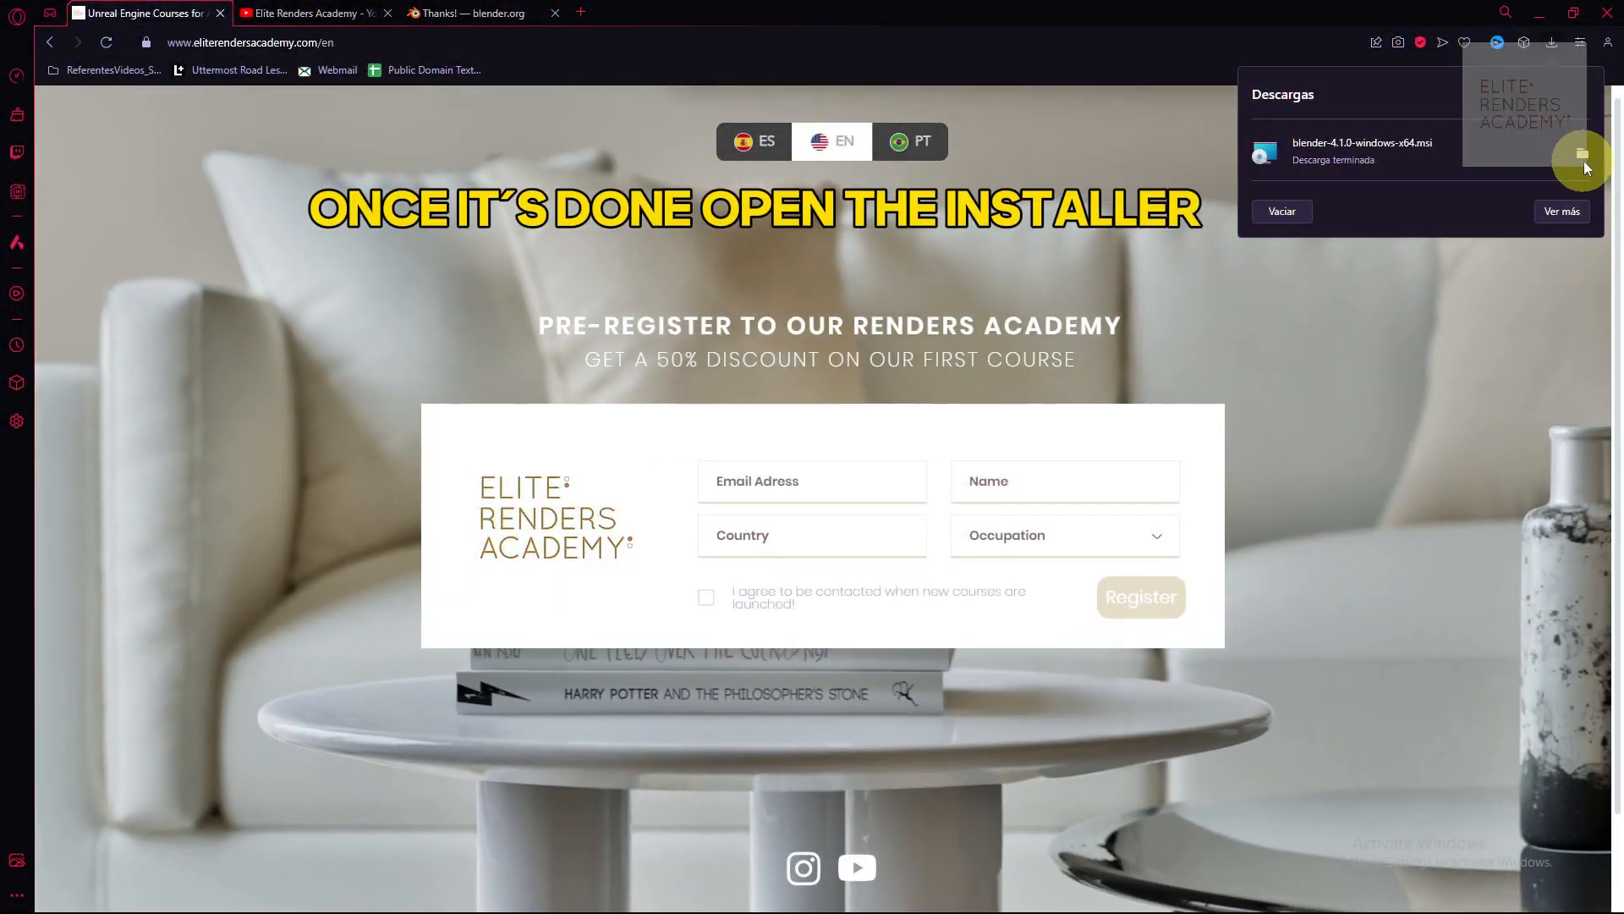
left_click(1449, 148)
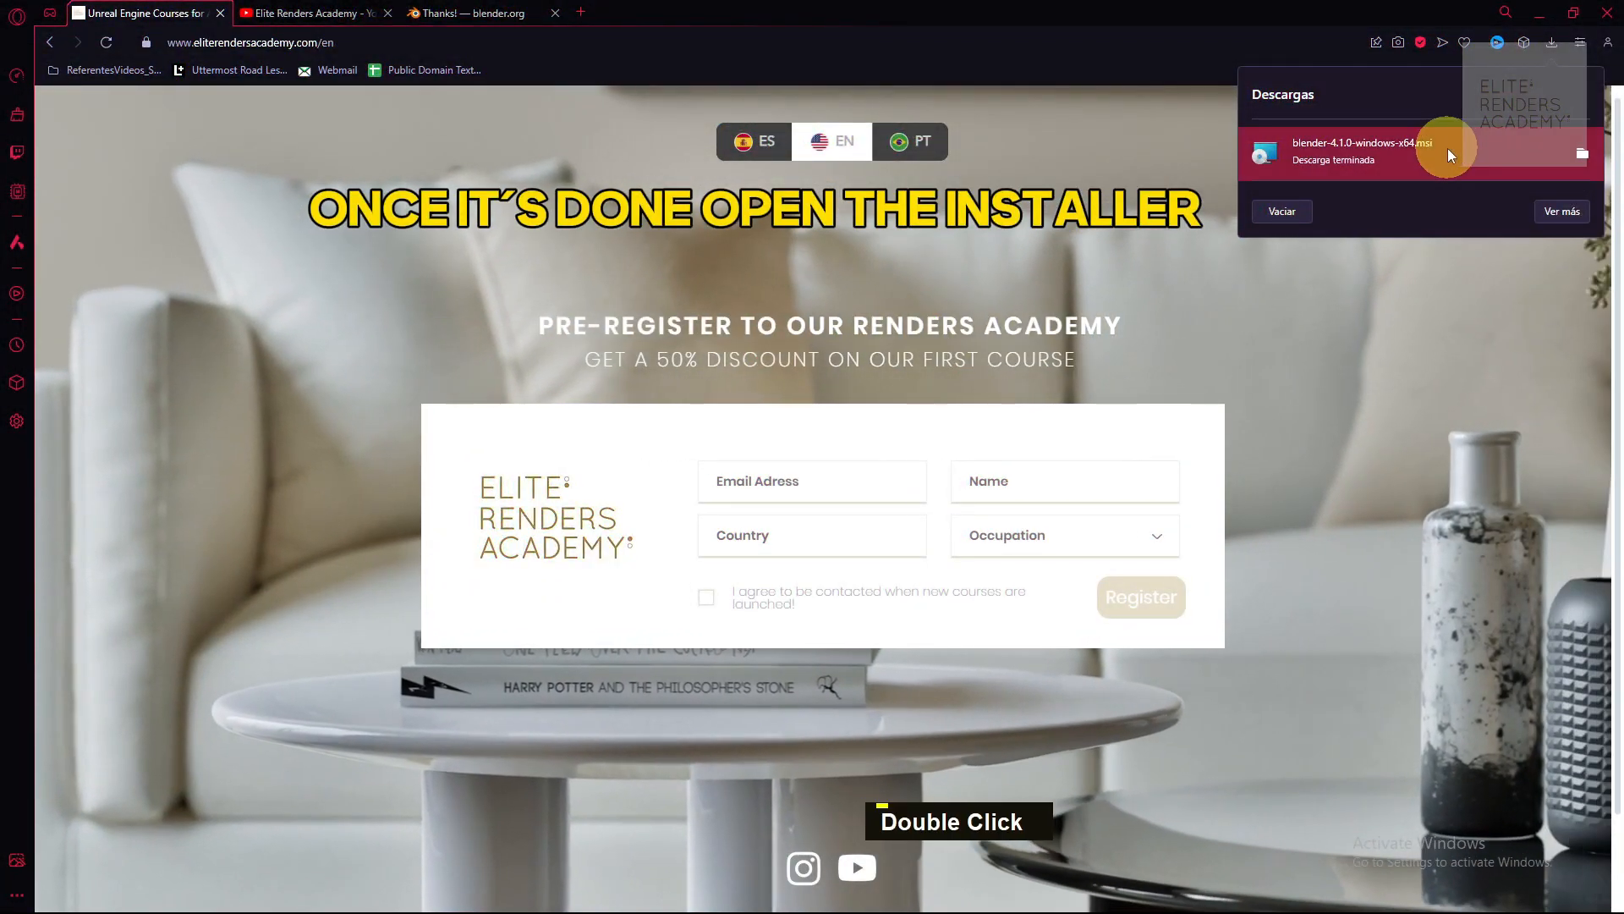
double_click(1448, 149)
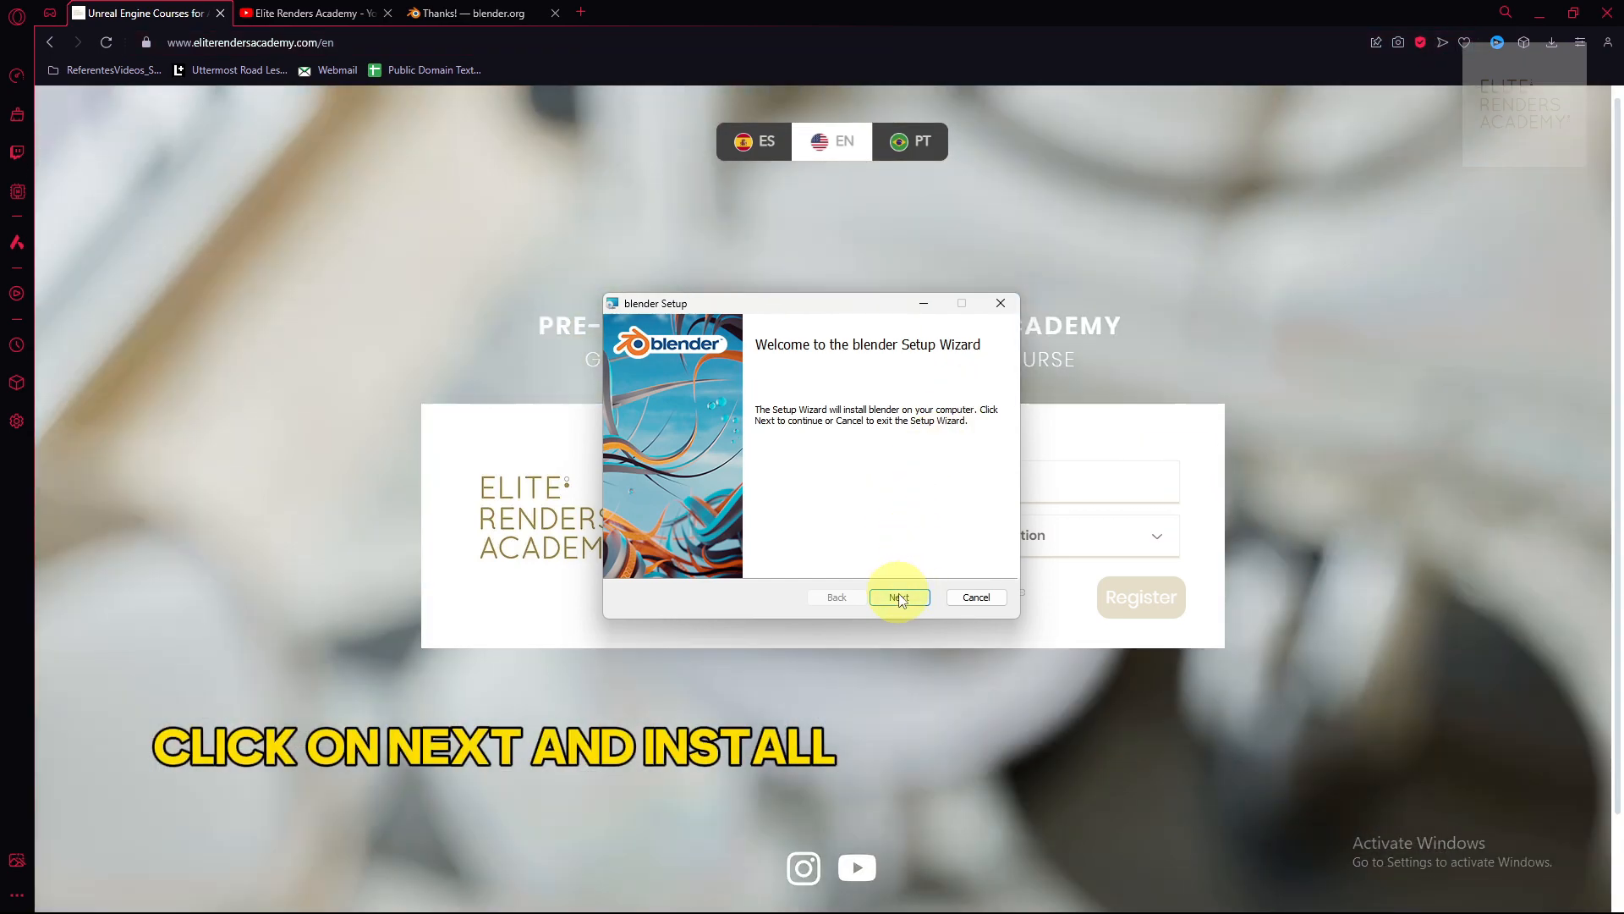
Accept the license agreement in the Blender setup wizard and keep the default features and install location
left_click(895, 597)
left_click(651, 560)
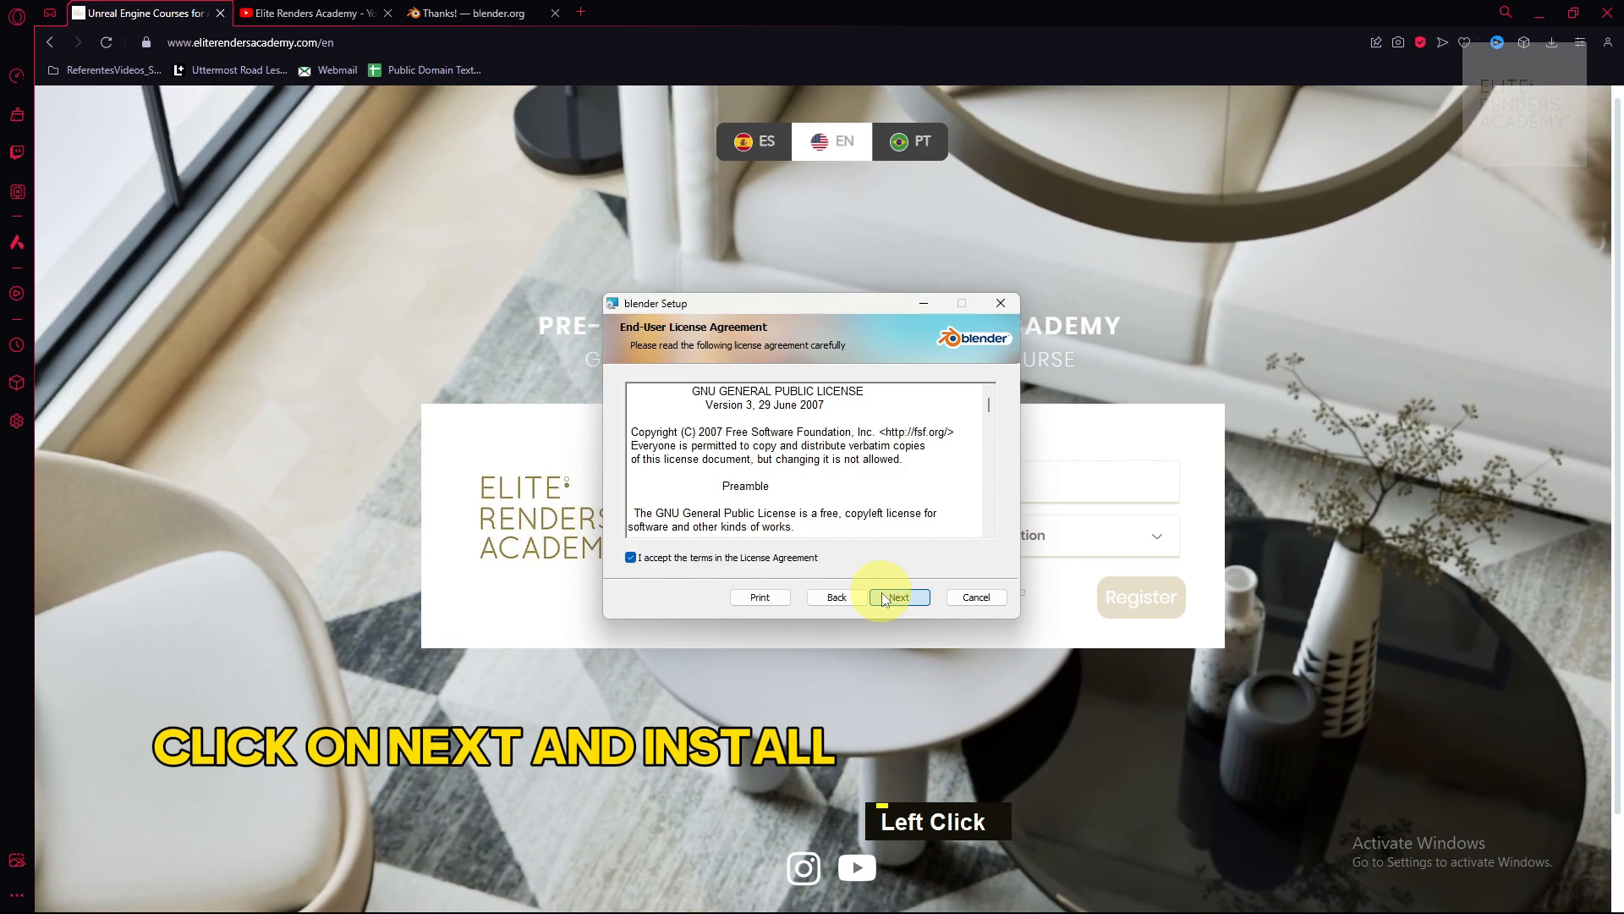
left_click(888, 597)
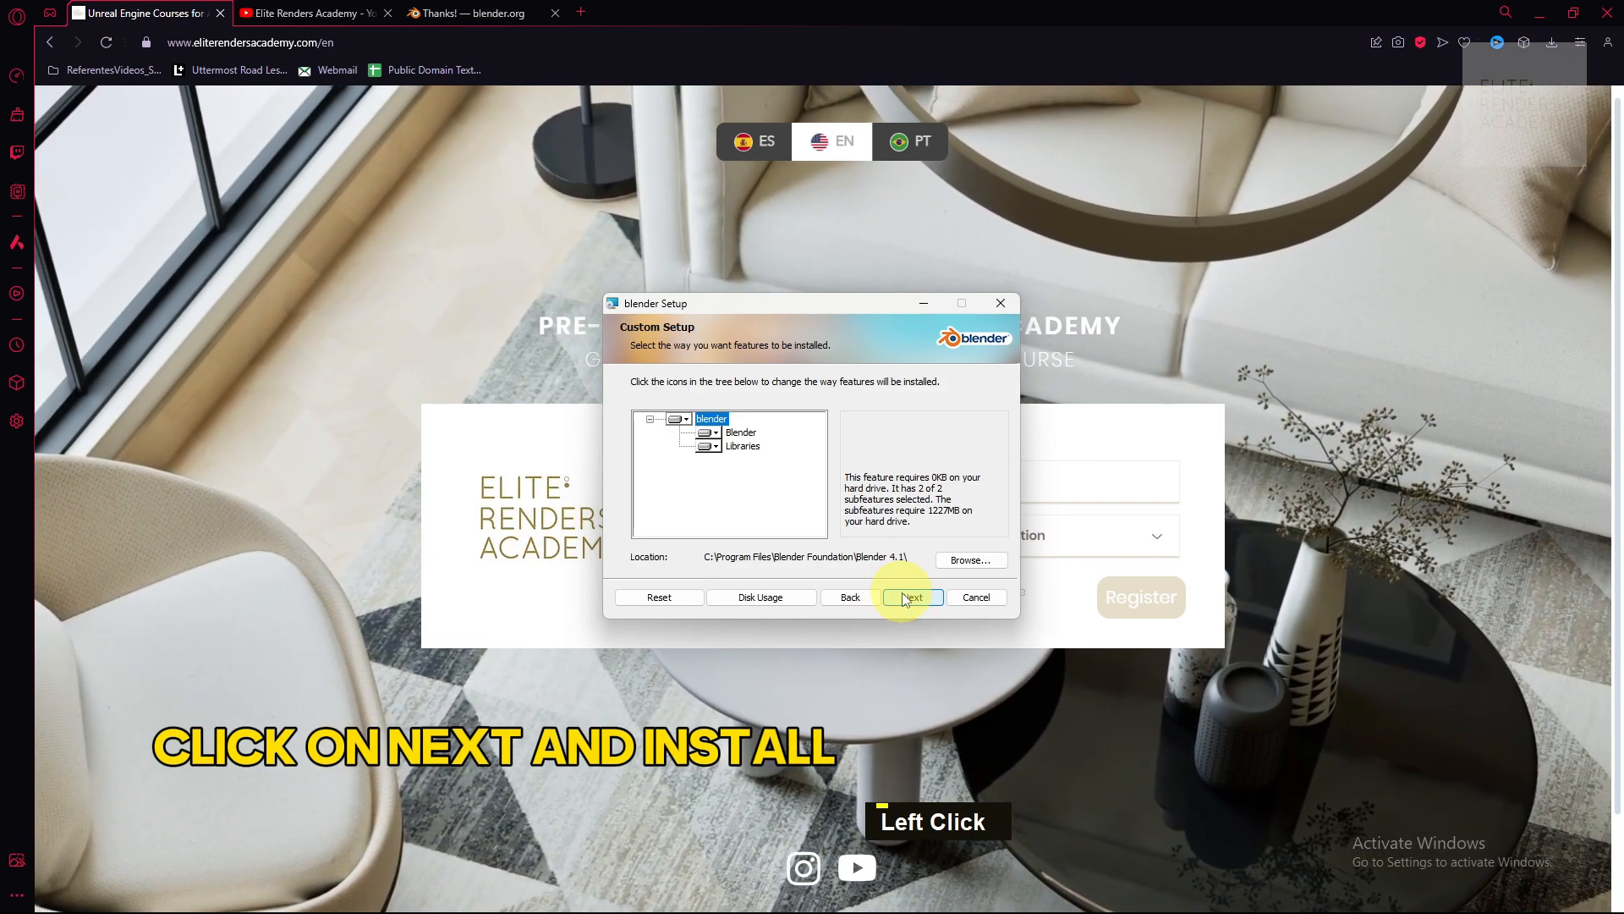
left_click(904, 596)
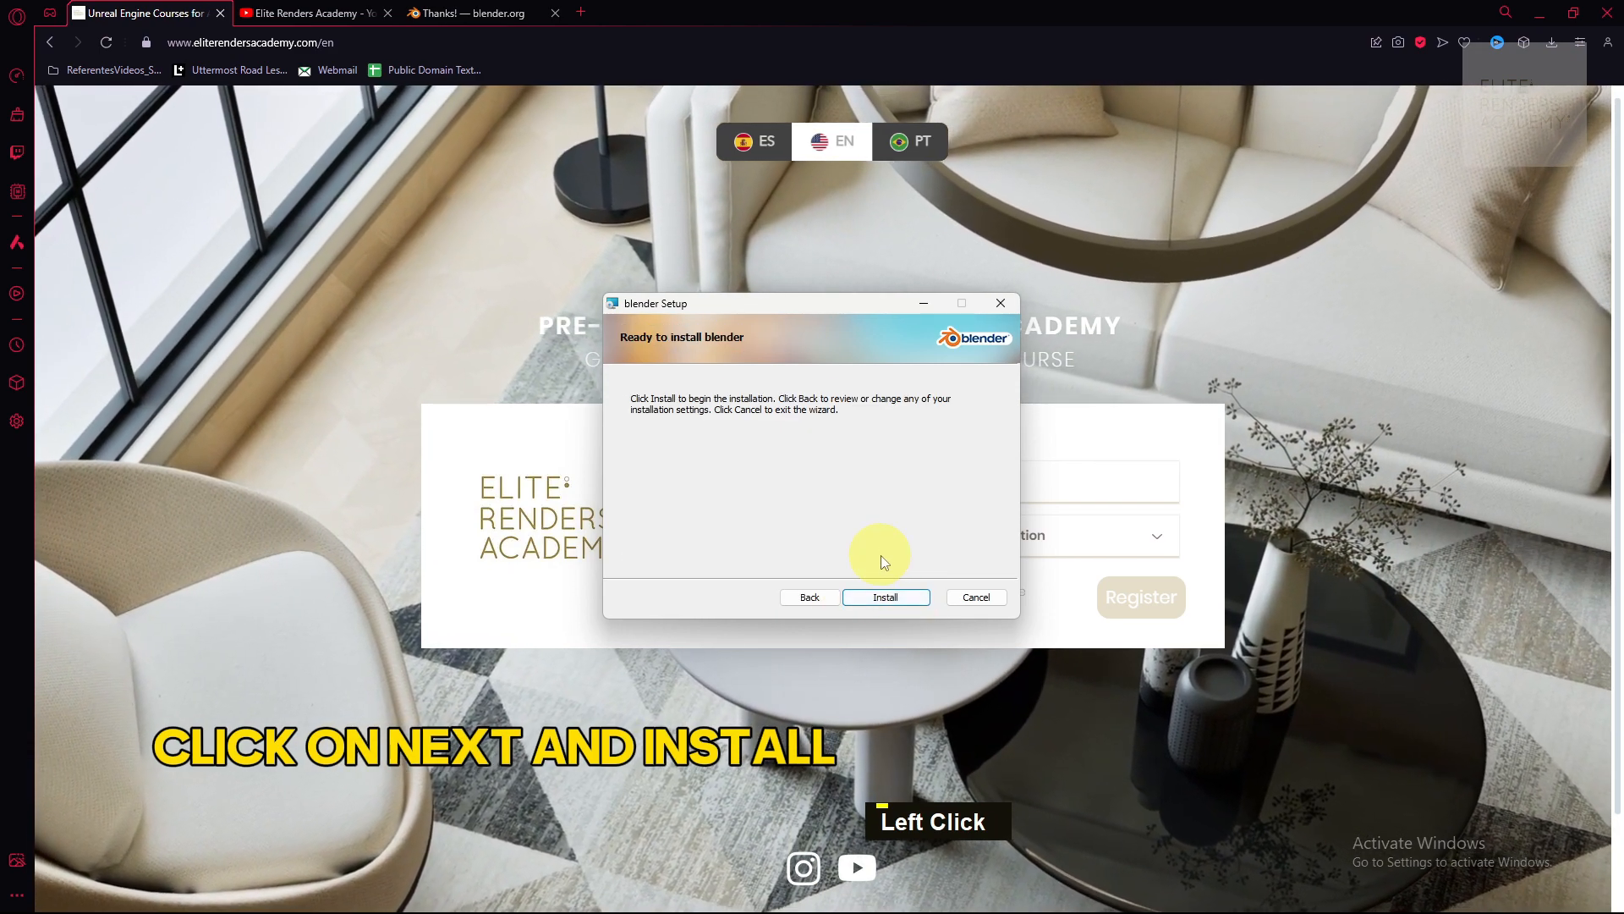
Run the Blender installation and finish the setup wizard
left_click(887, 597)
key("shift+f")
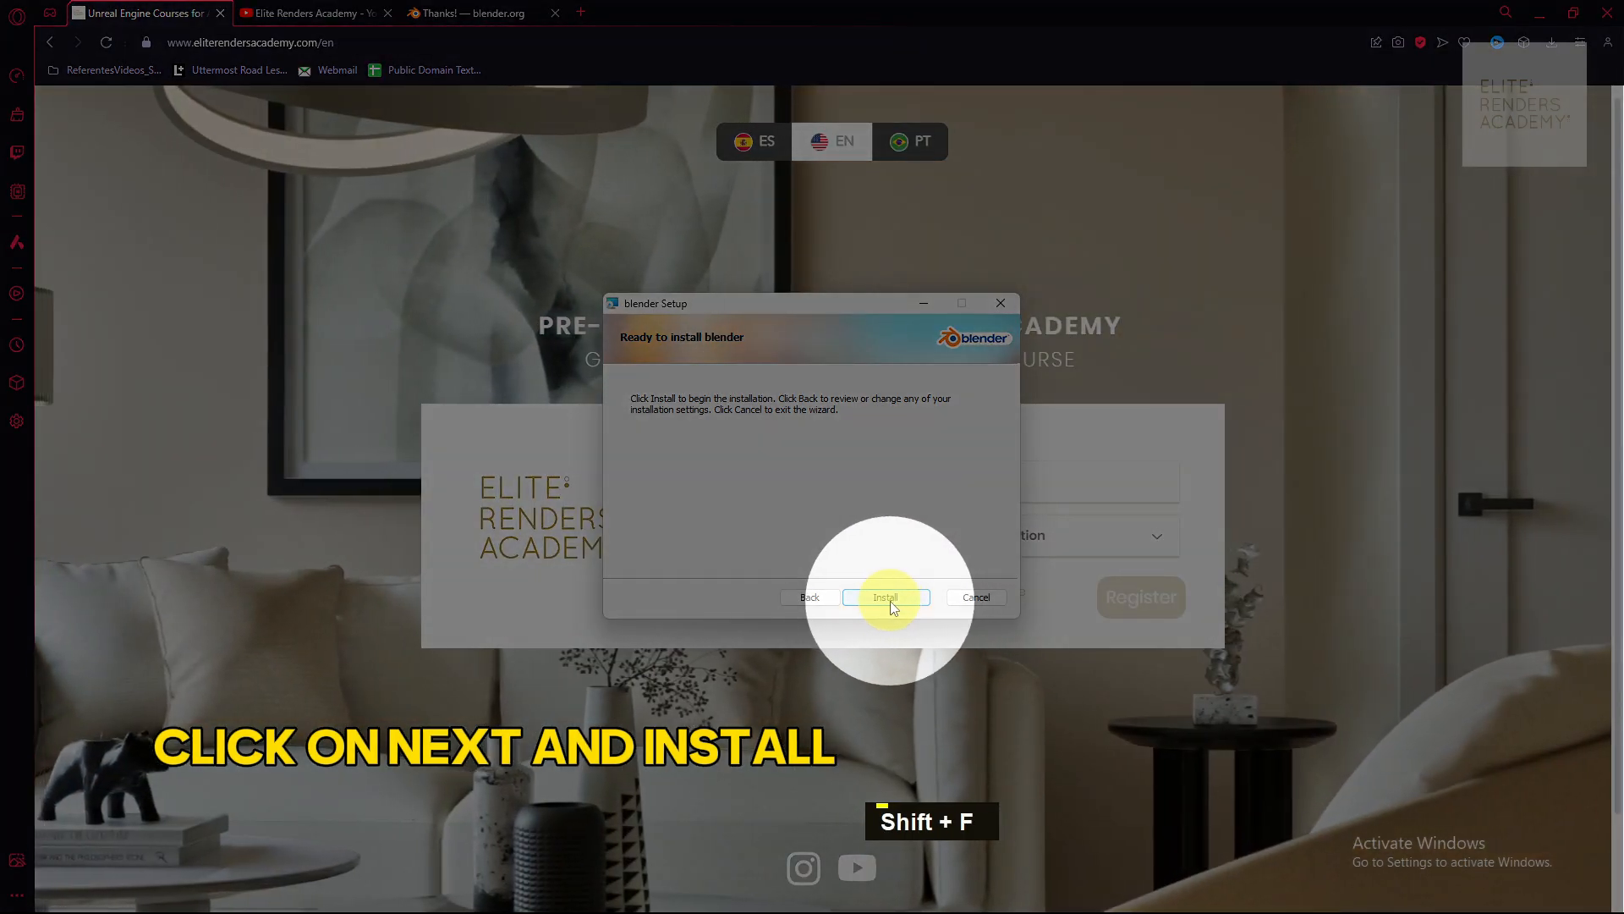
left_click(890, 600)
left_click_drag(797, 307, 886, 359)
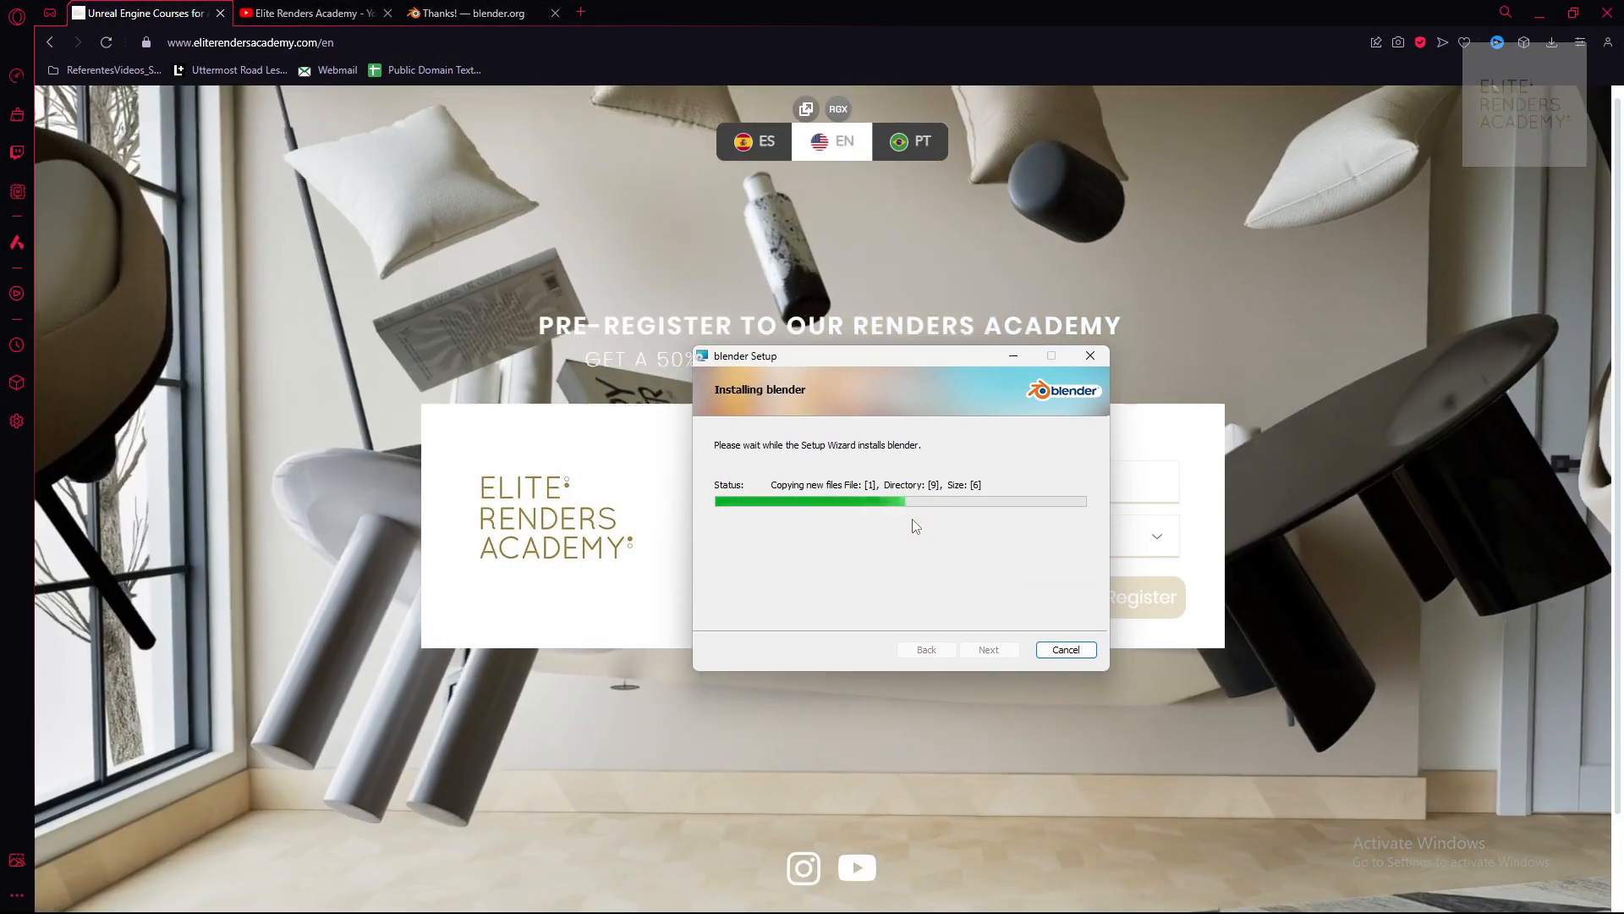
left_click(981, 649)
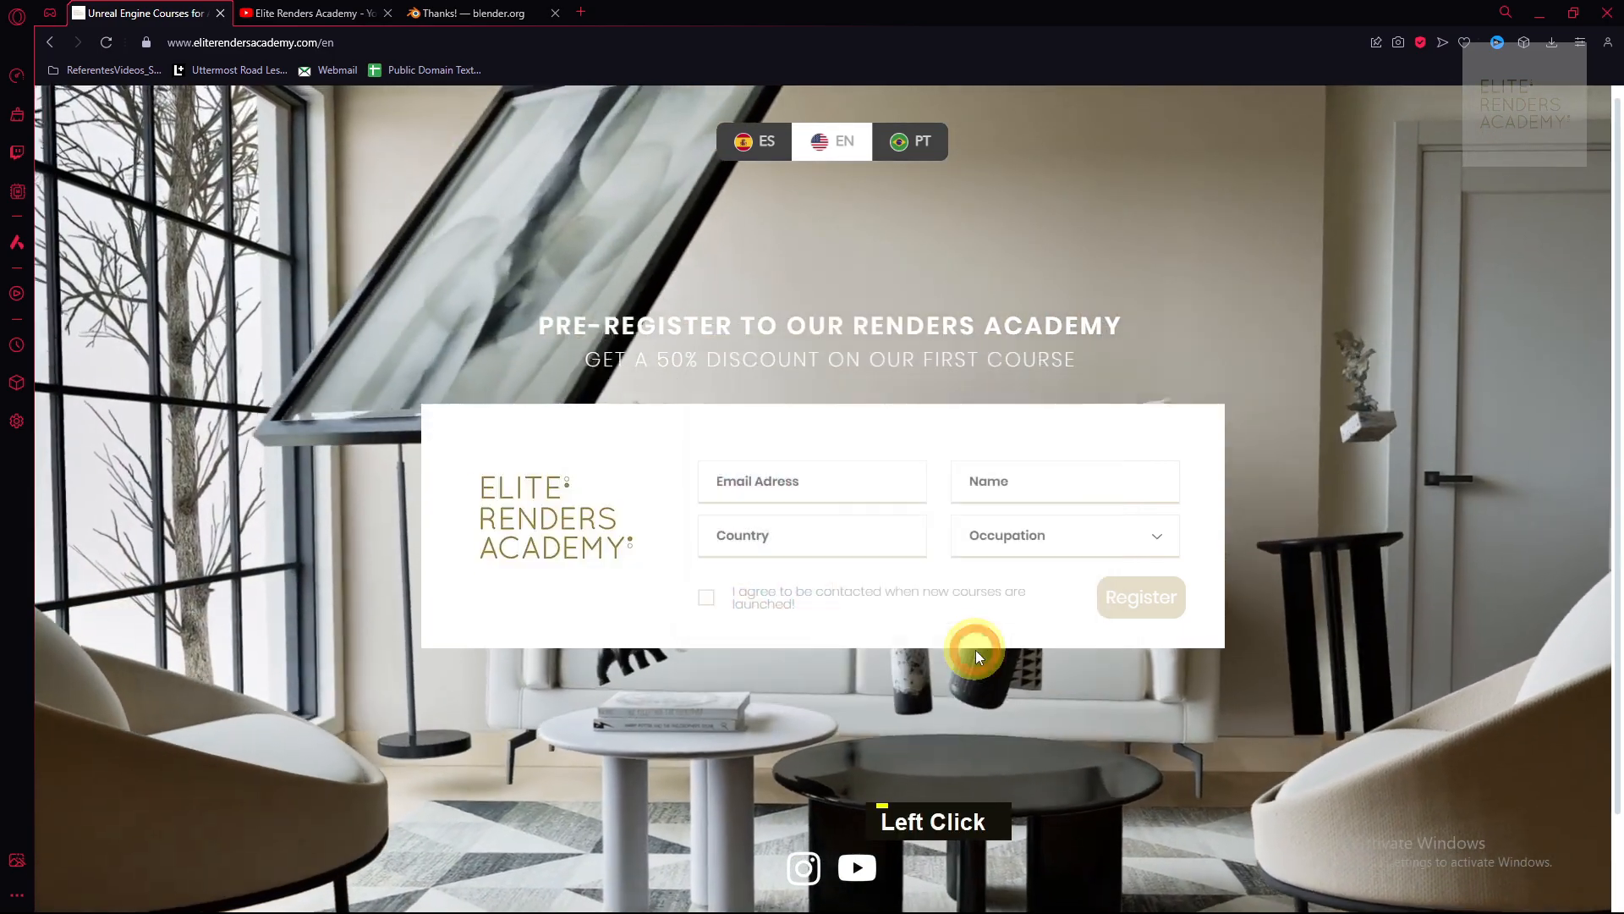
Search Windows for Blender 4.1 and open the app
key("super")
type("ble")
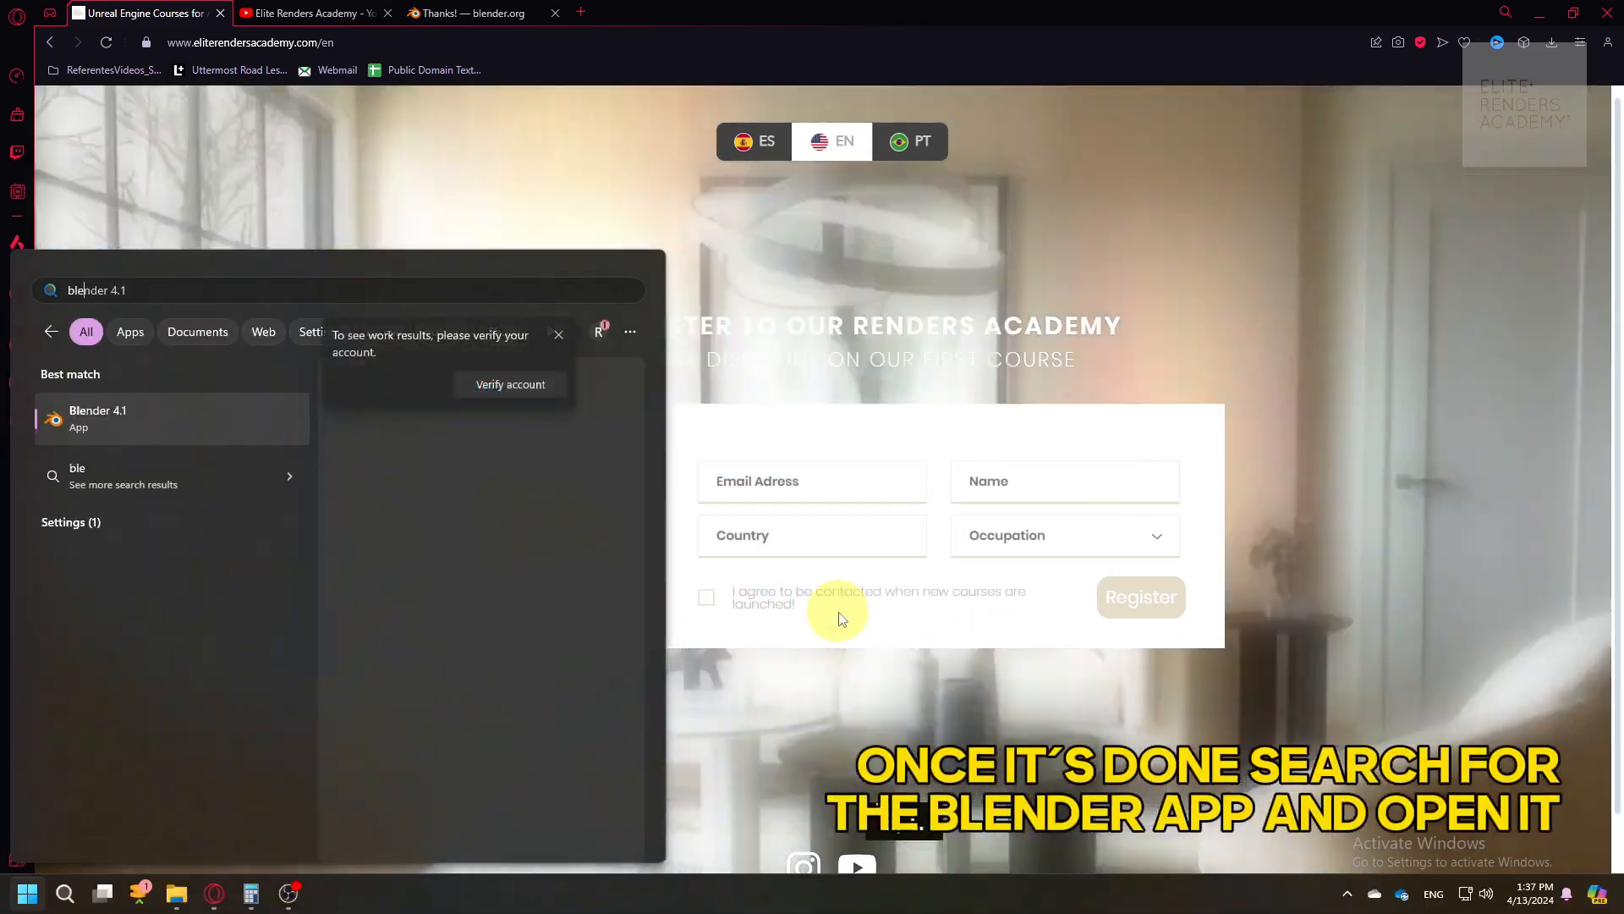
type("nder 4.1")
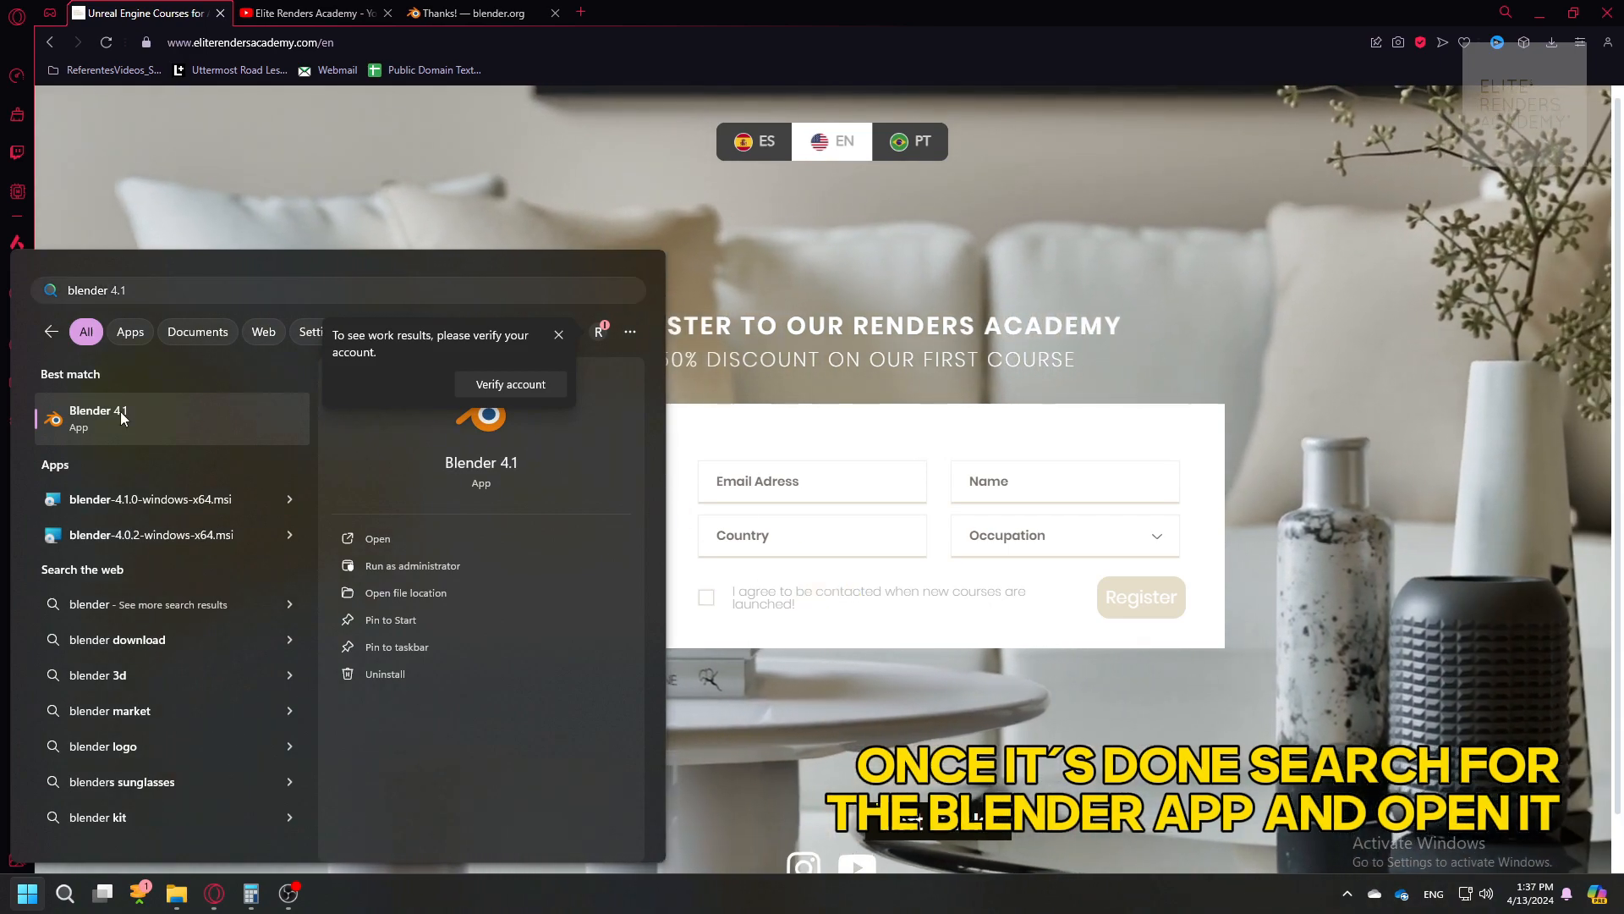
left_click(123, 418)
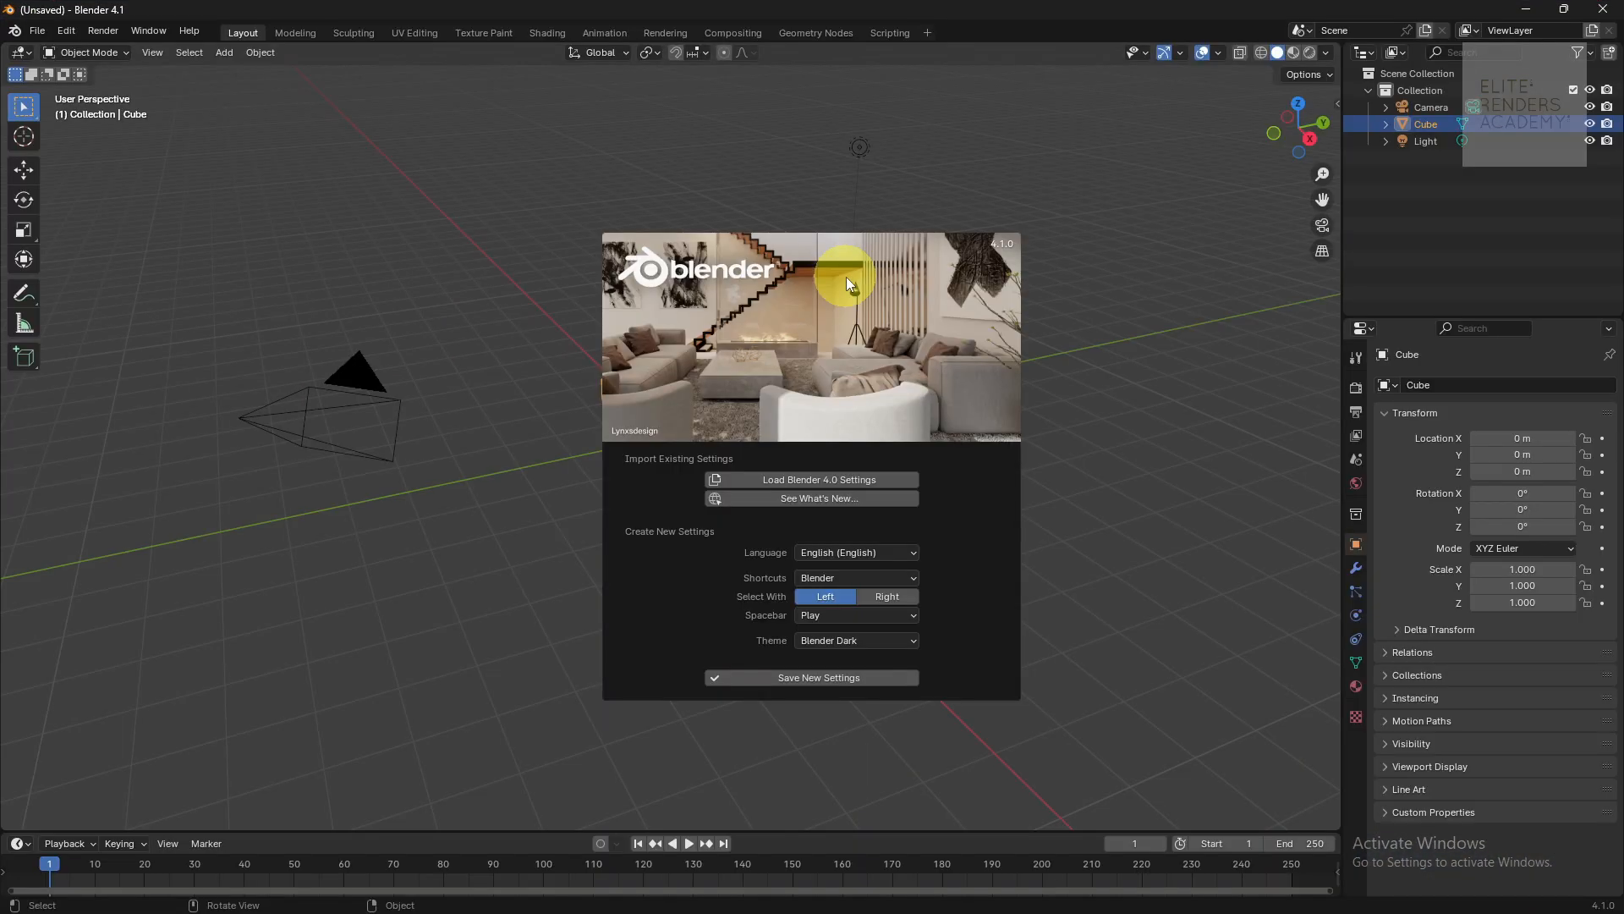
Dismiss the splash screen and switch the 3D Viewport area to the Video Sequencer editor
left_click(1124, 312)
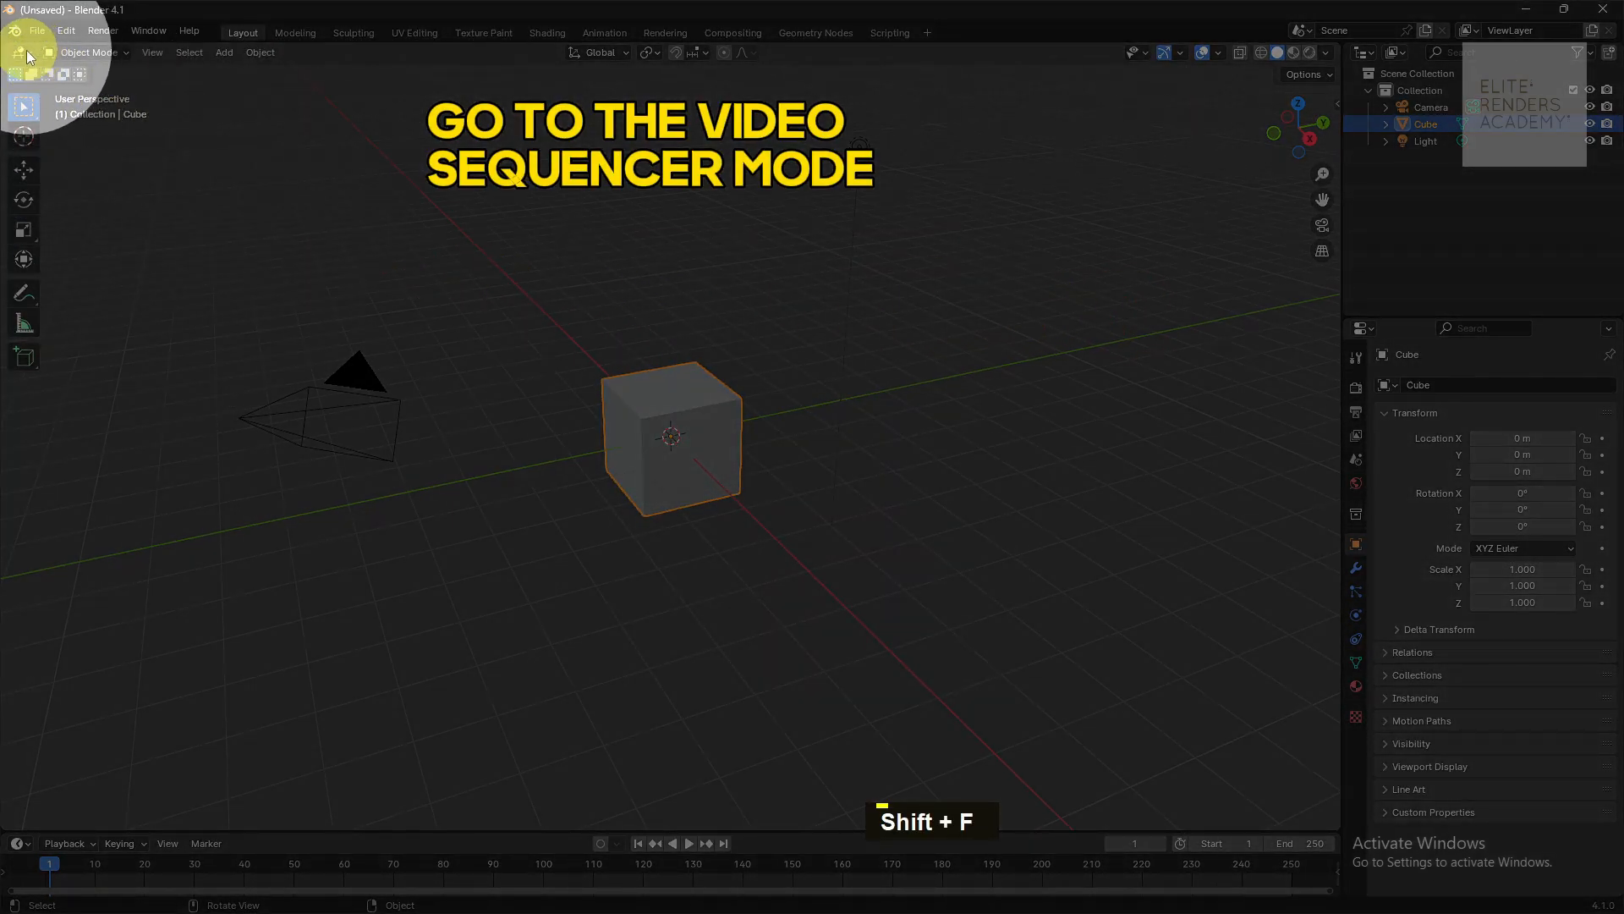
left_click(26, 53)
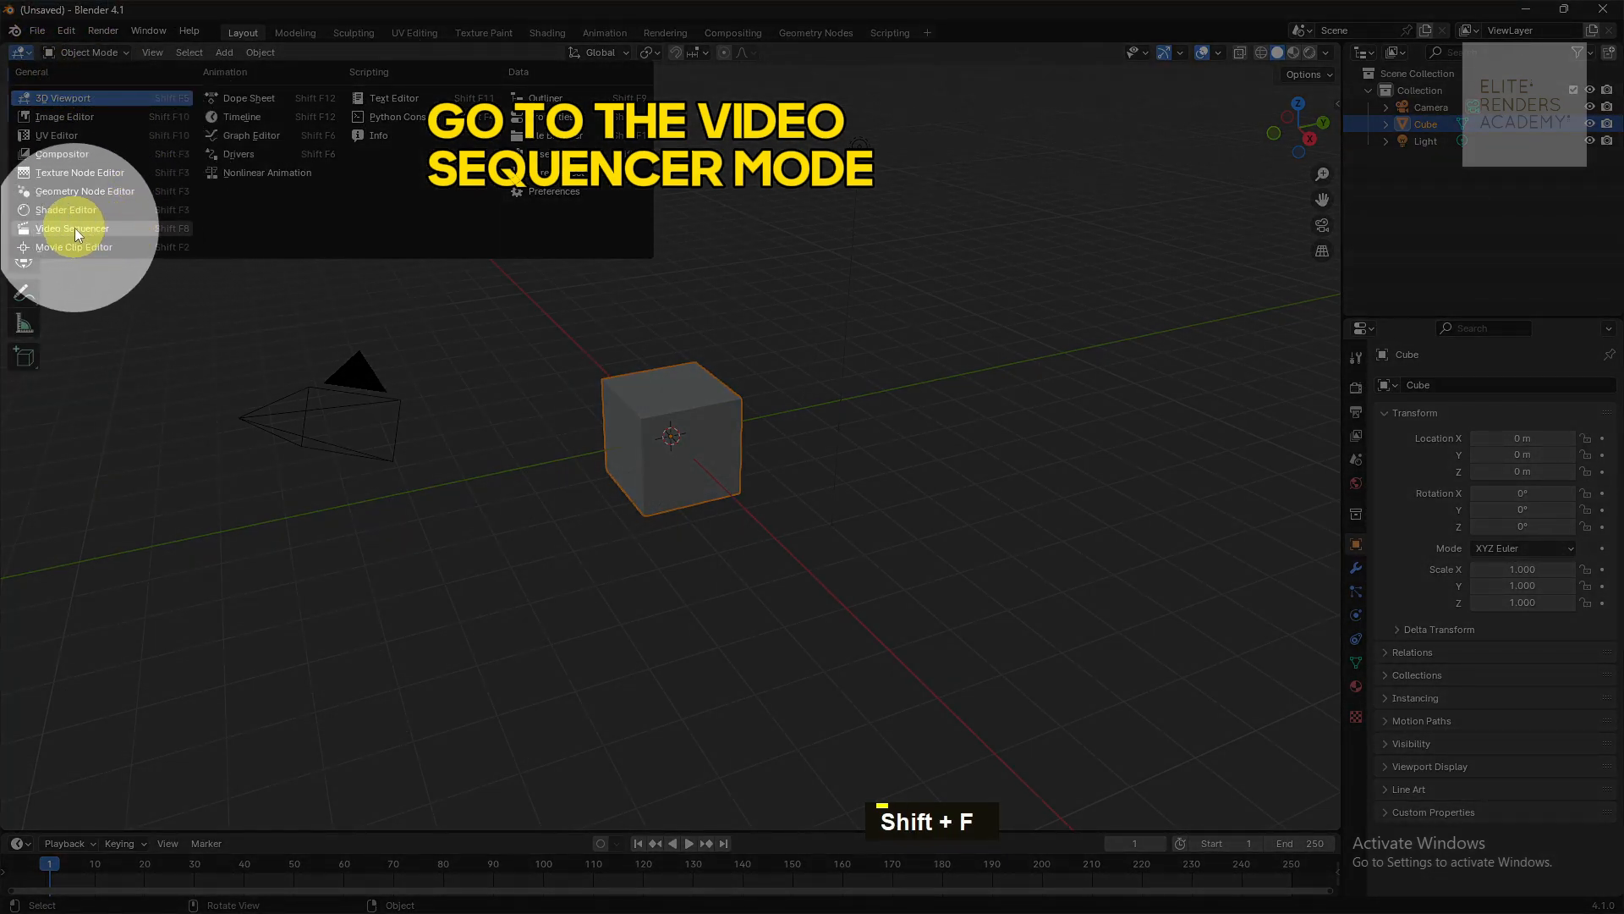
left_click(124, 227)
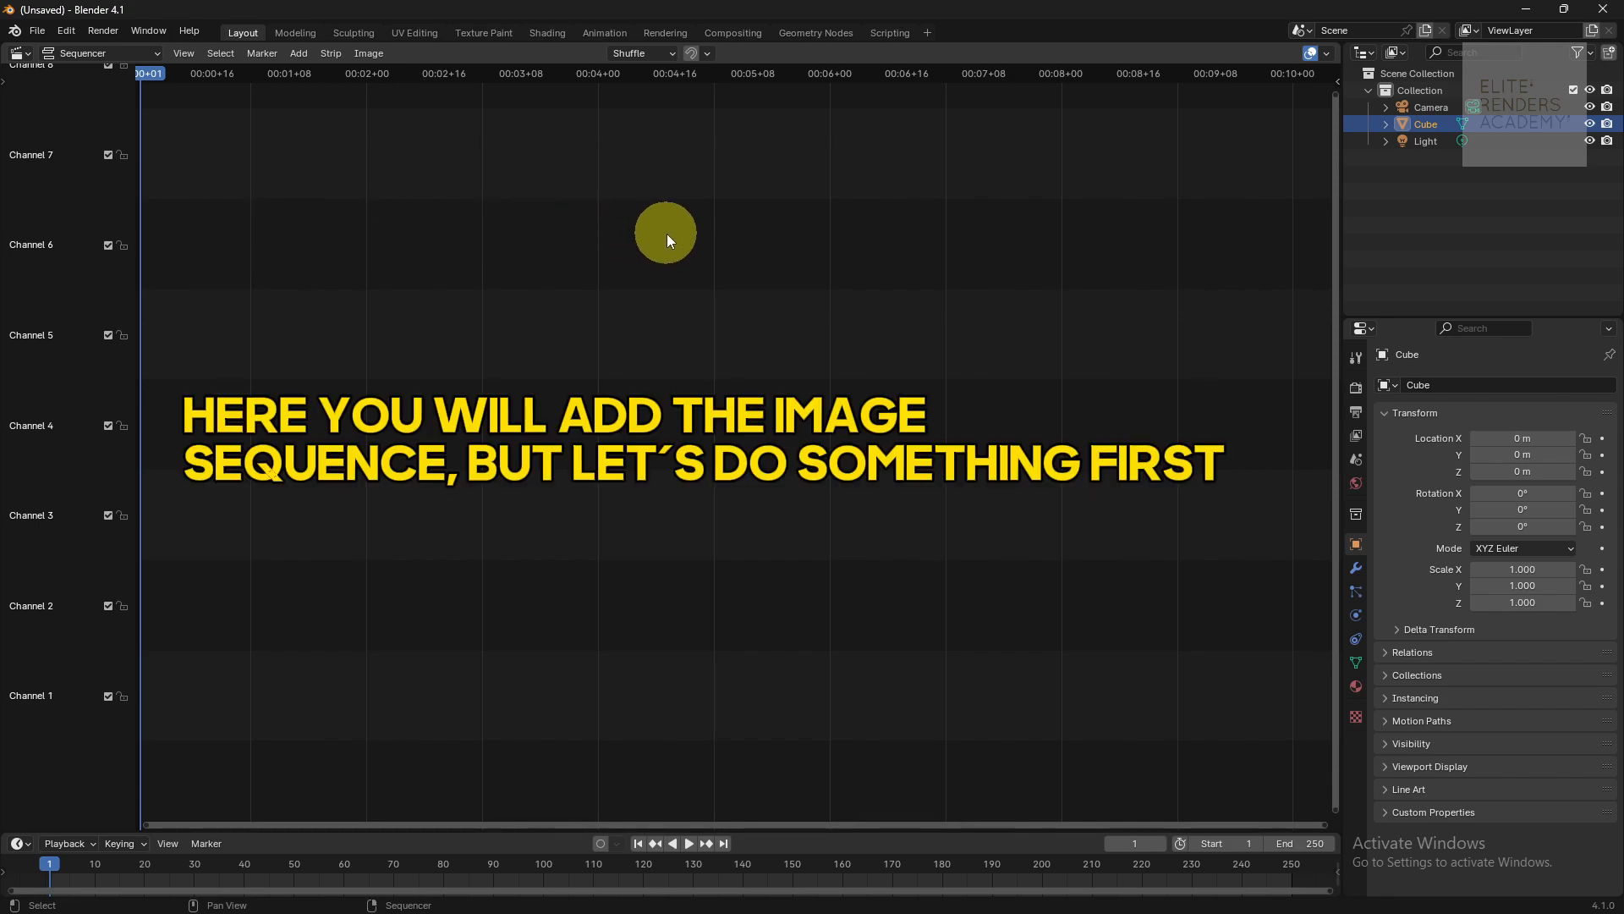
Set the scene's output resolution to 3840 px in X and 2160 px in Y
key("shift+f")
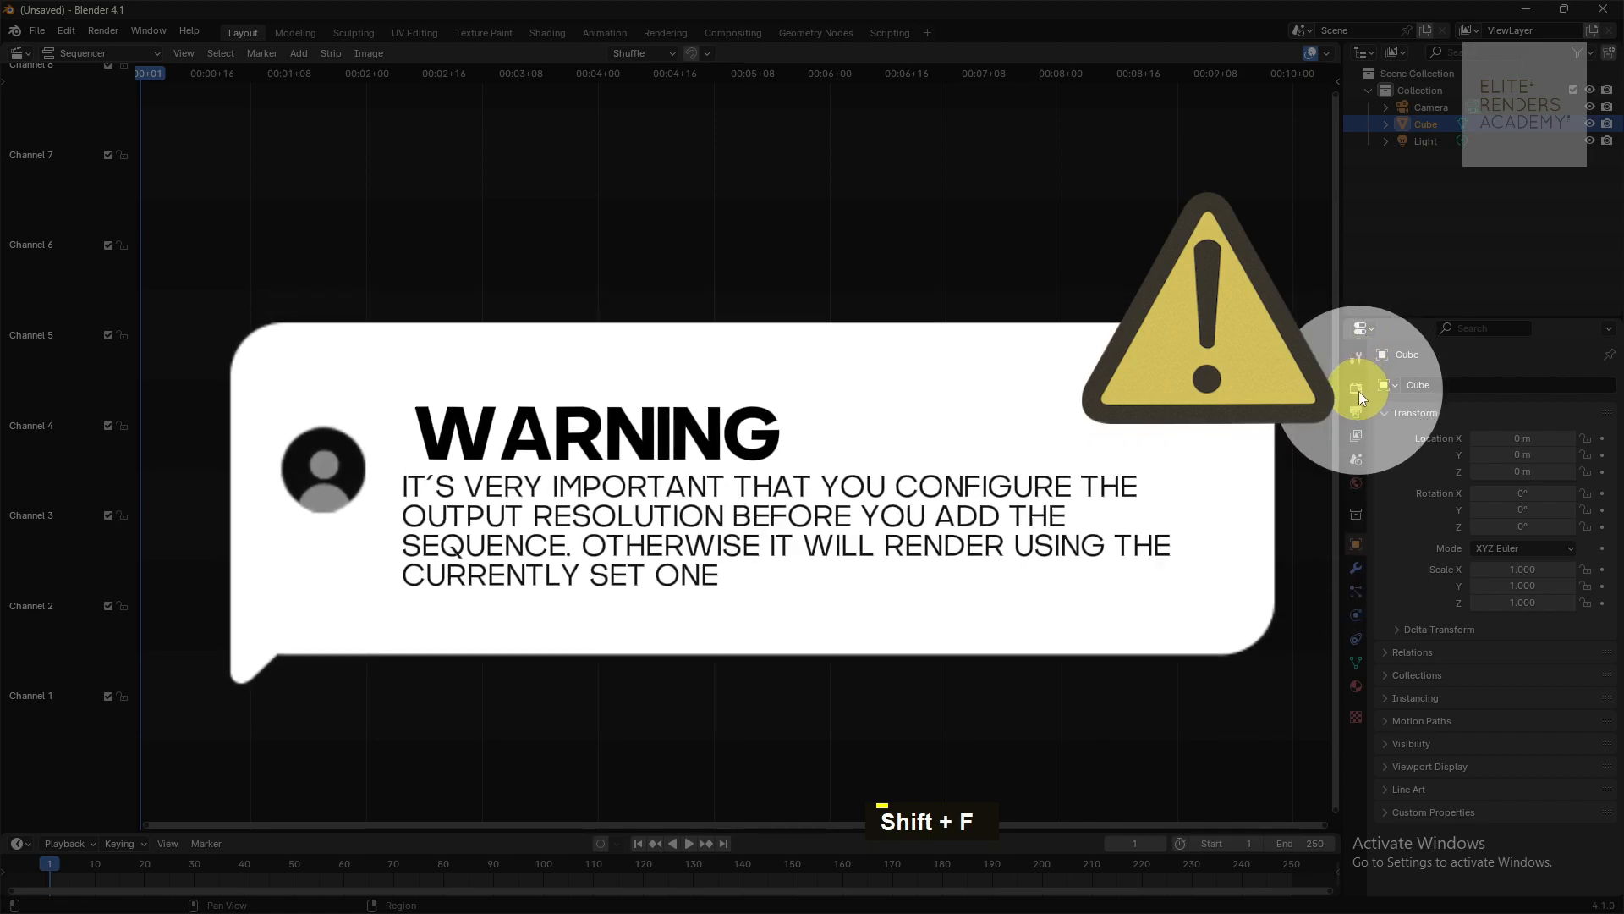
left_click(1358, 396)
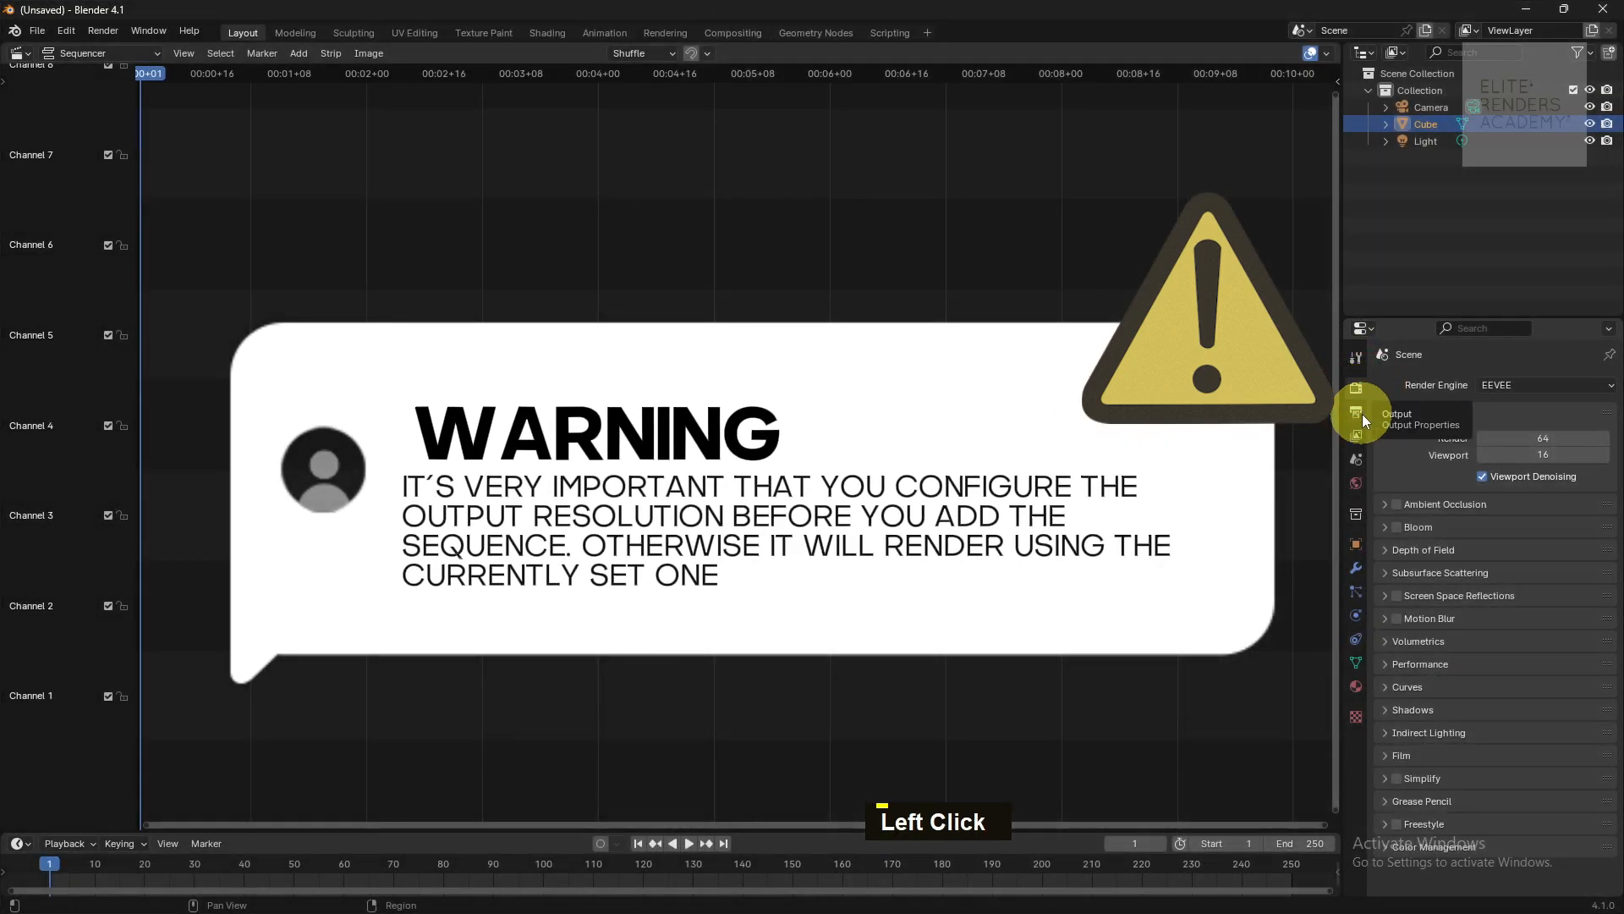
left_click(1362, 414)
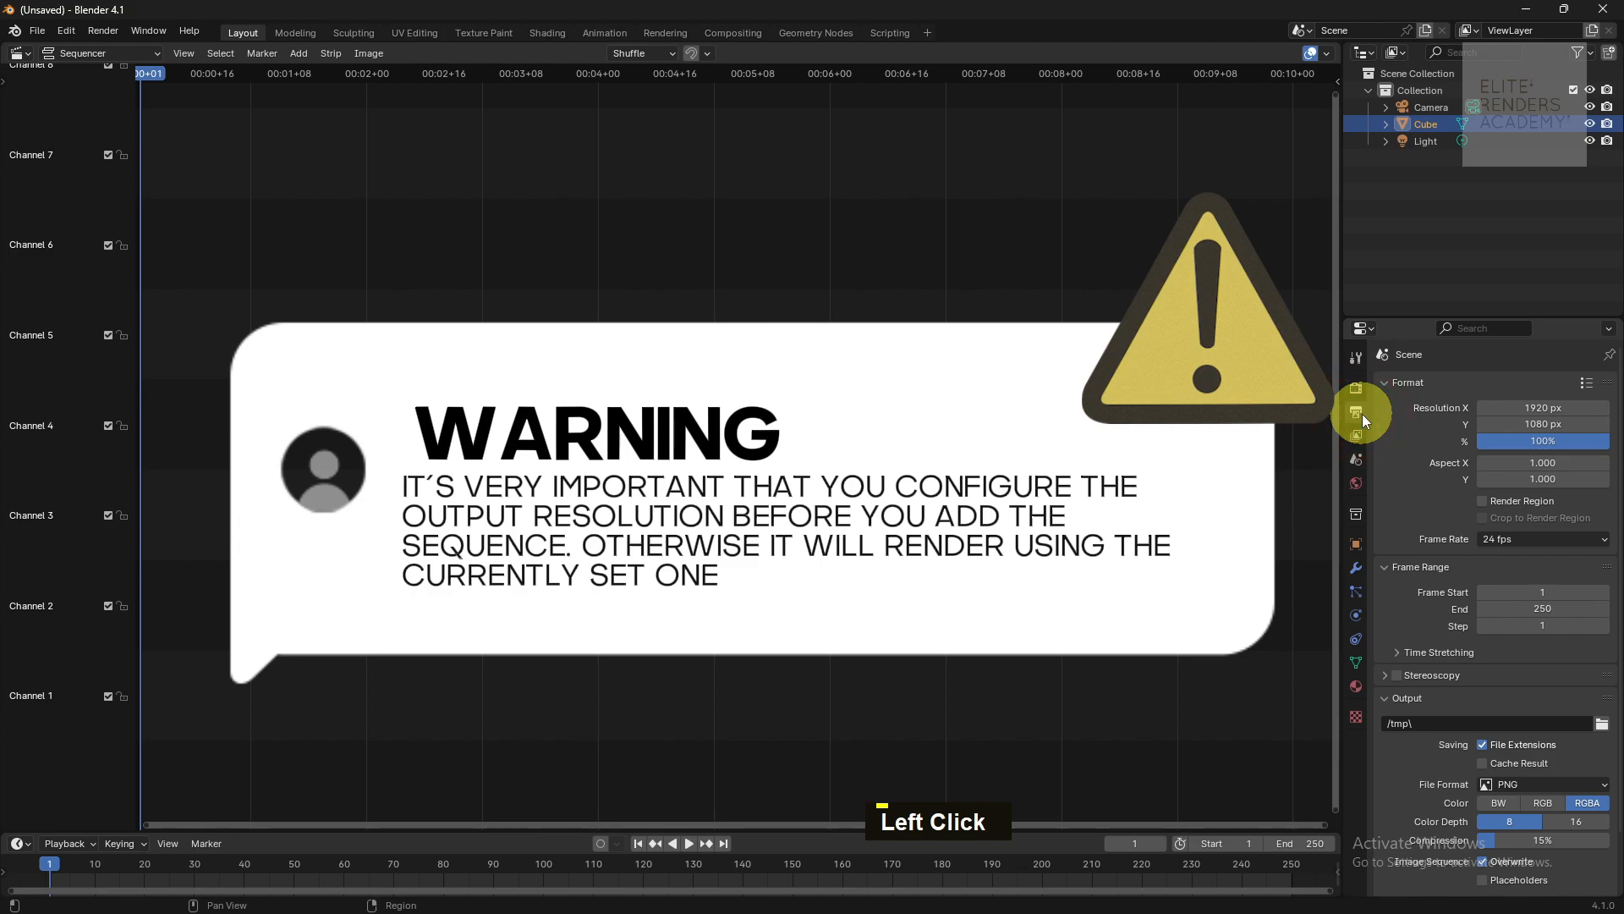
key("shift+f")
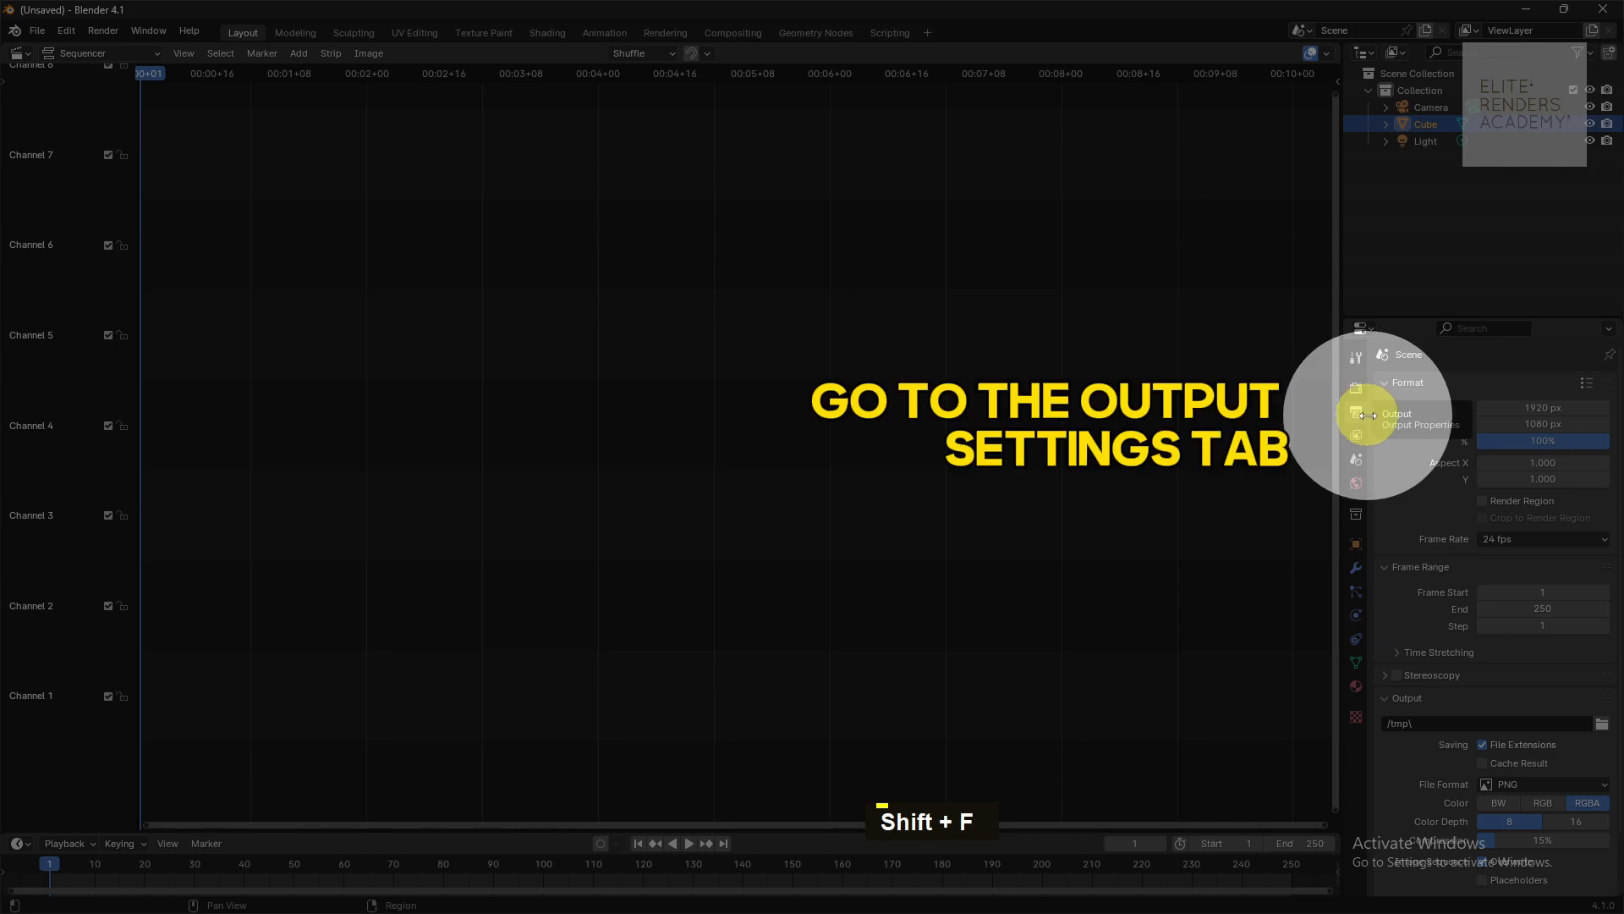
left_click(1362, 414)
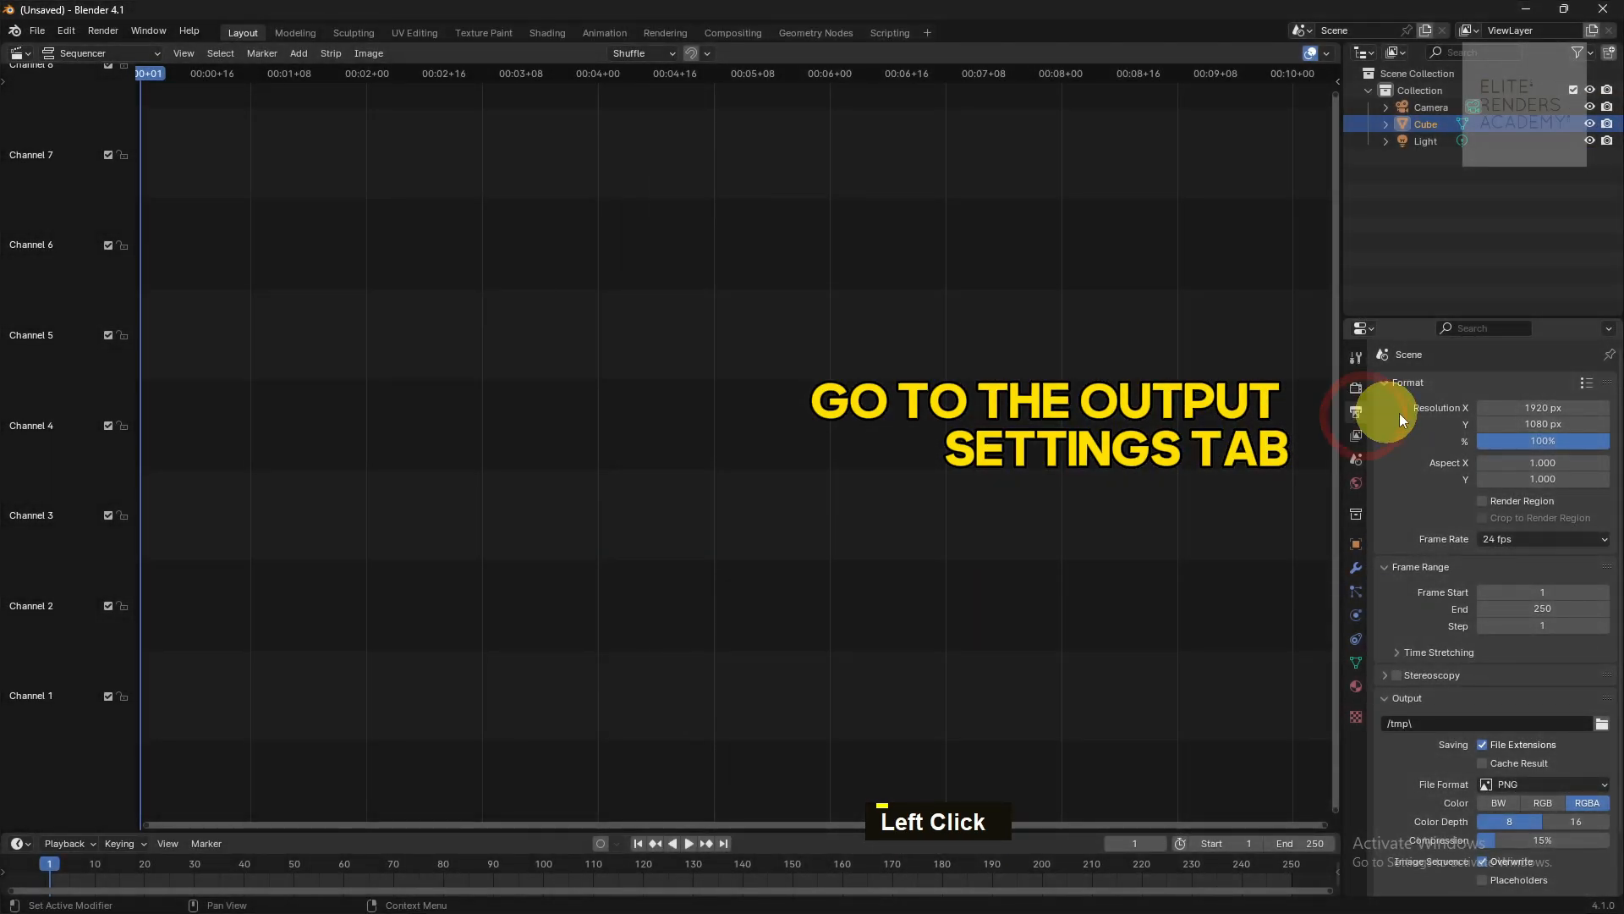
left_click(1530, 408)
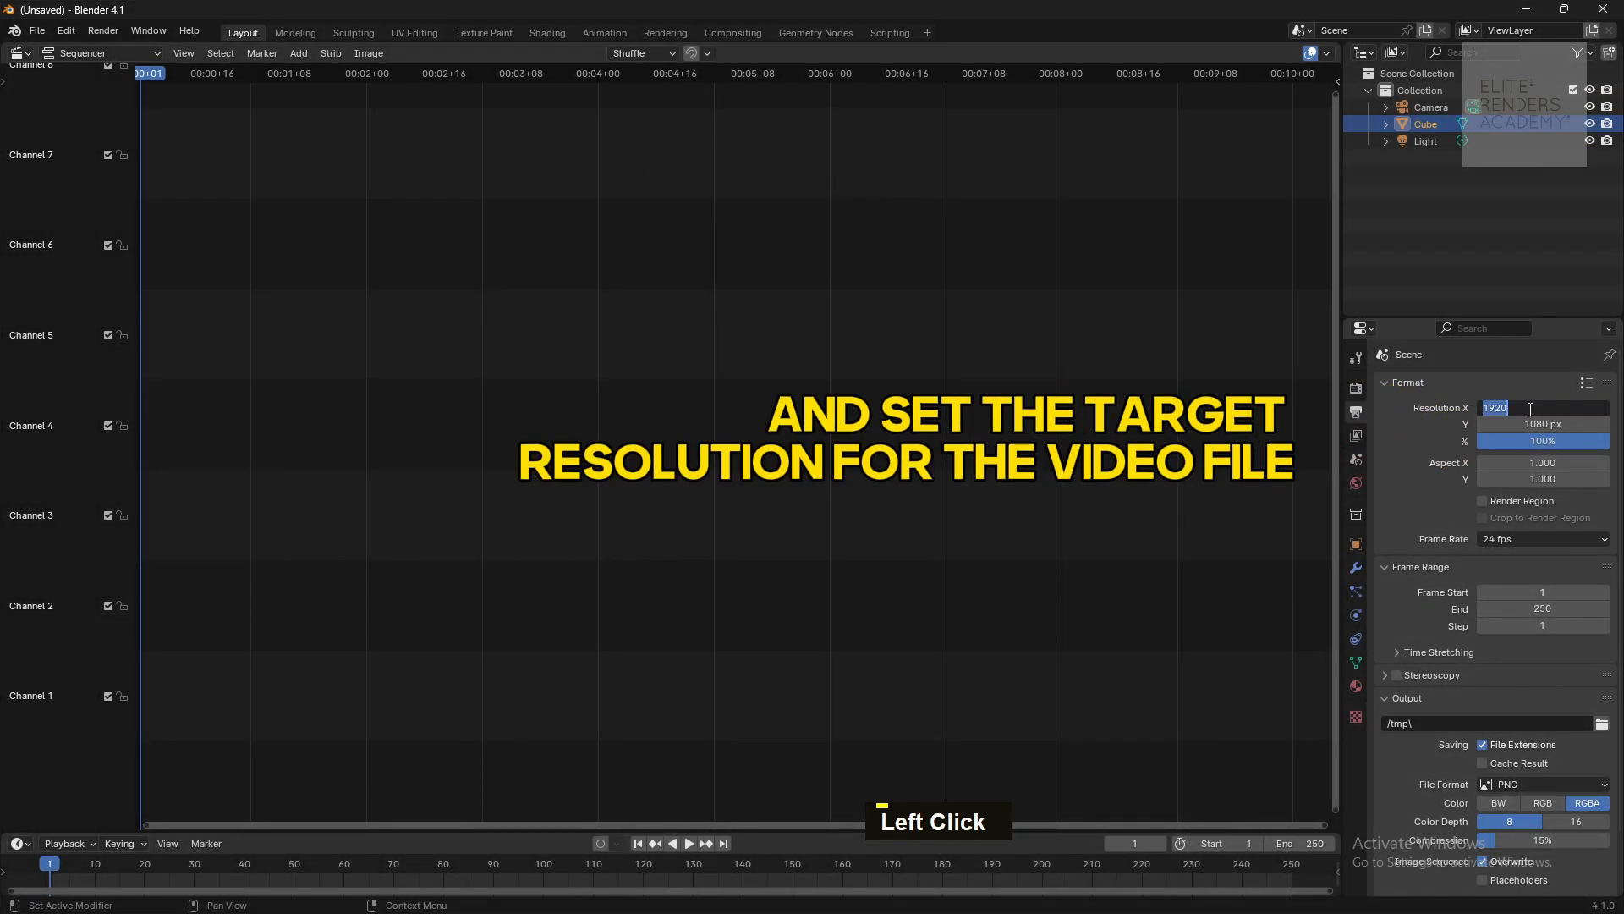
type("38")
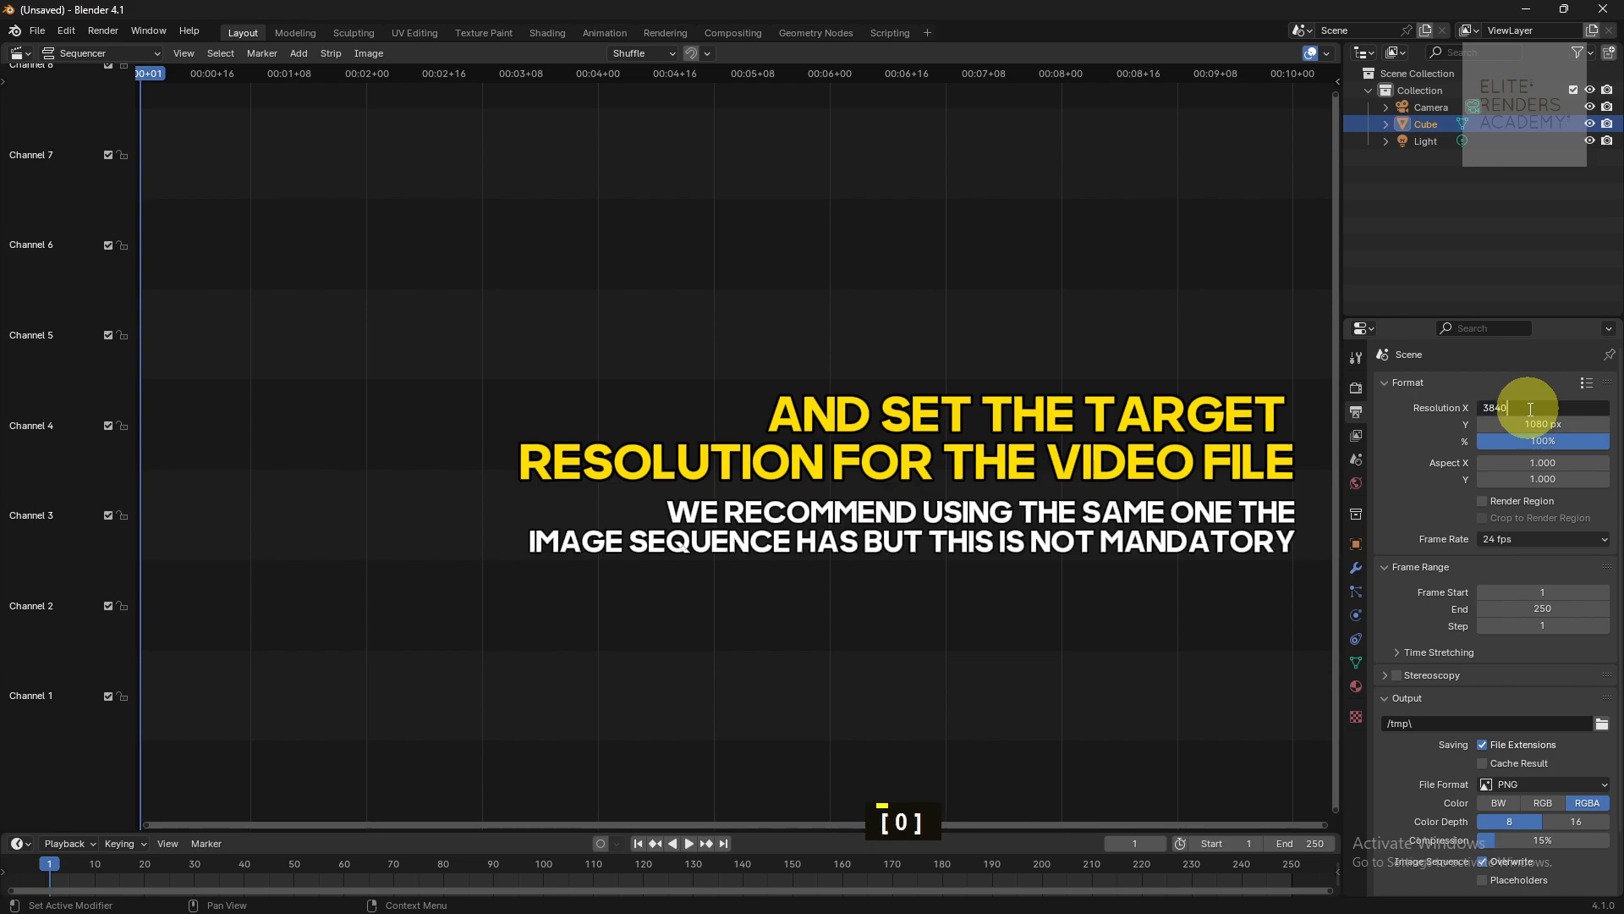
type("40")
key("Return")
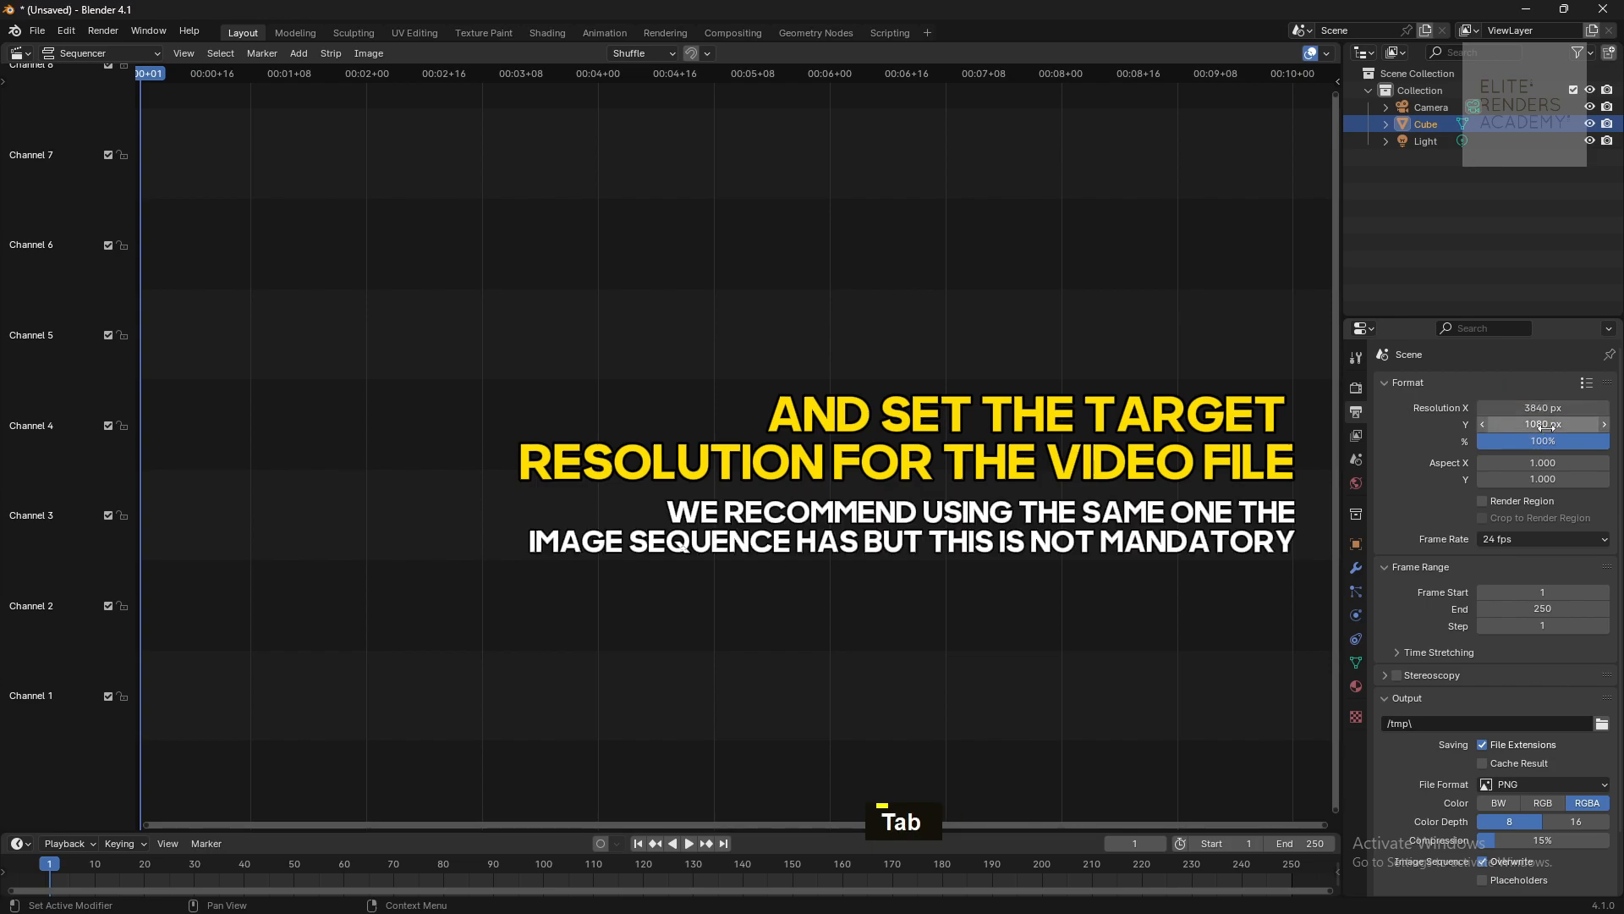
left_click(1546, 425)
type("216")
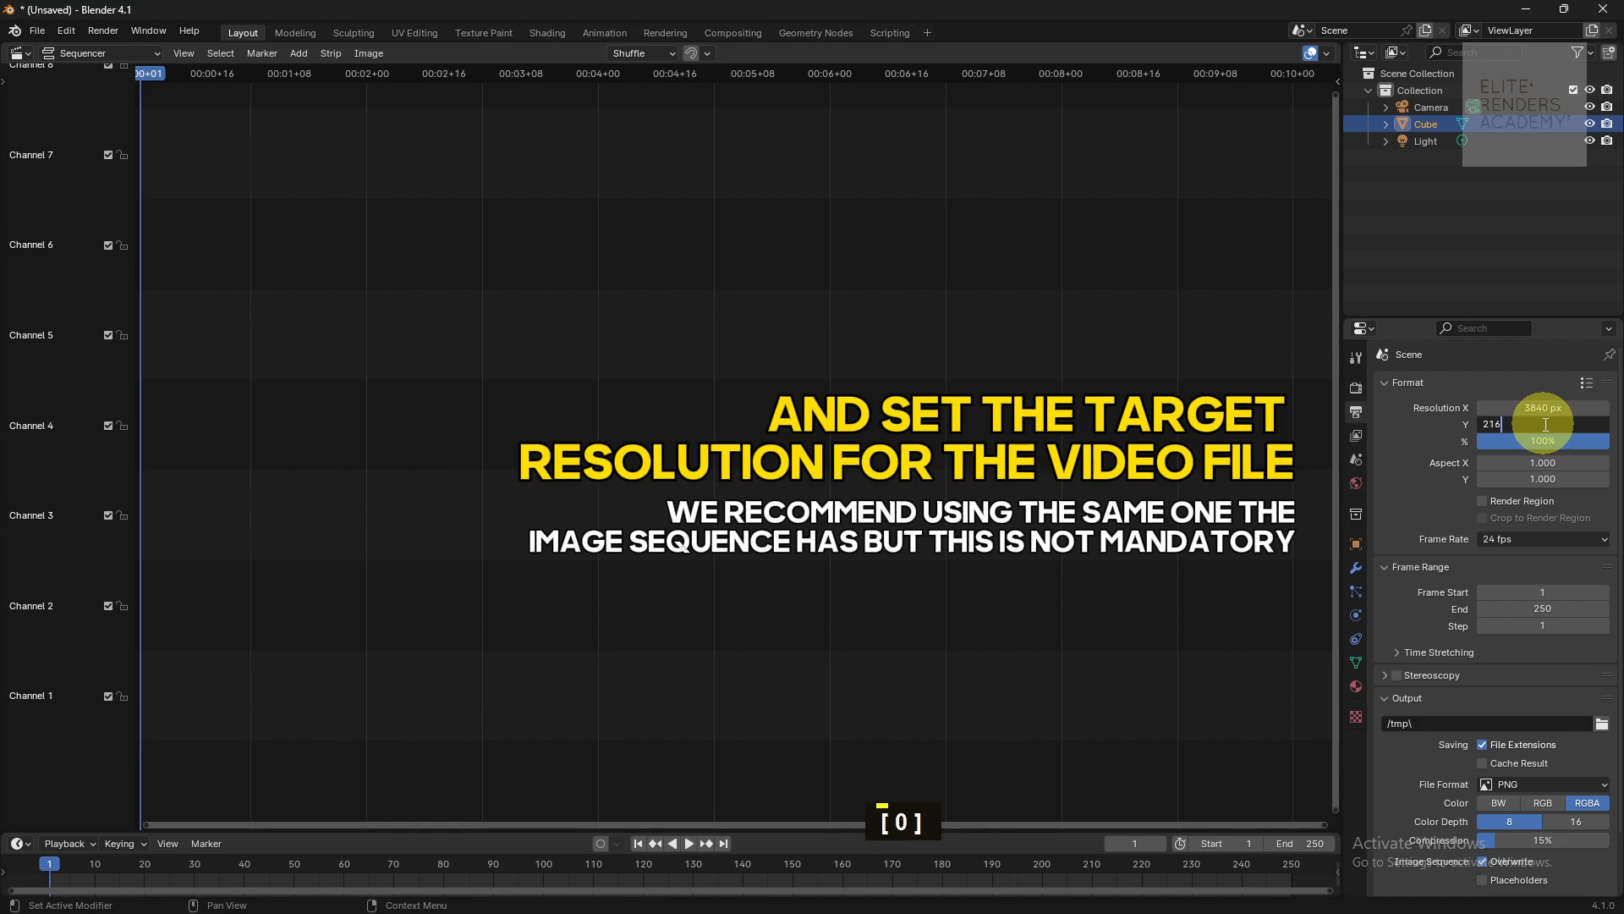
type("0")
key("Return")
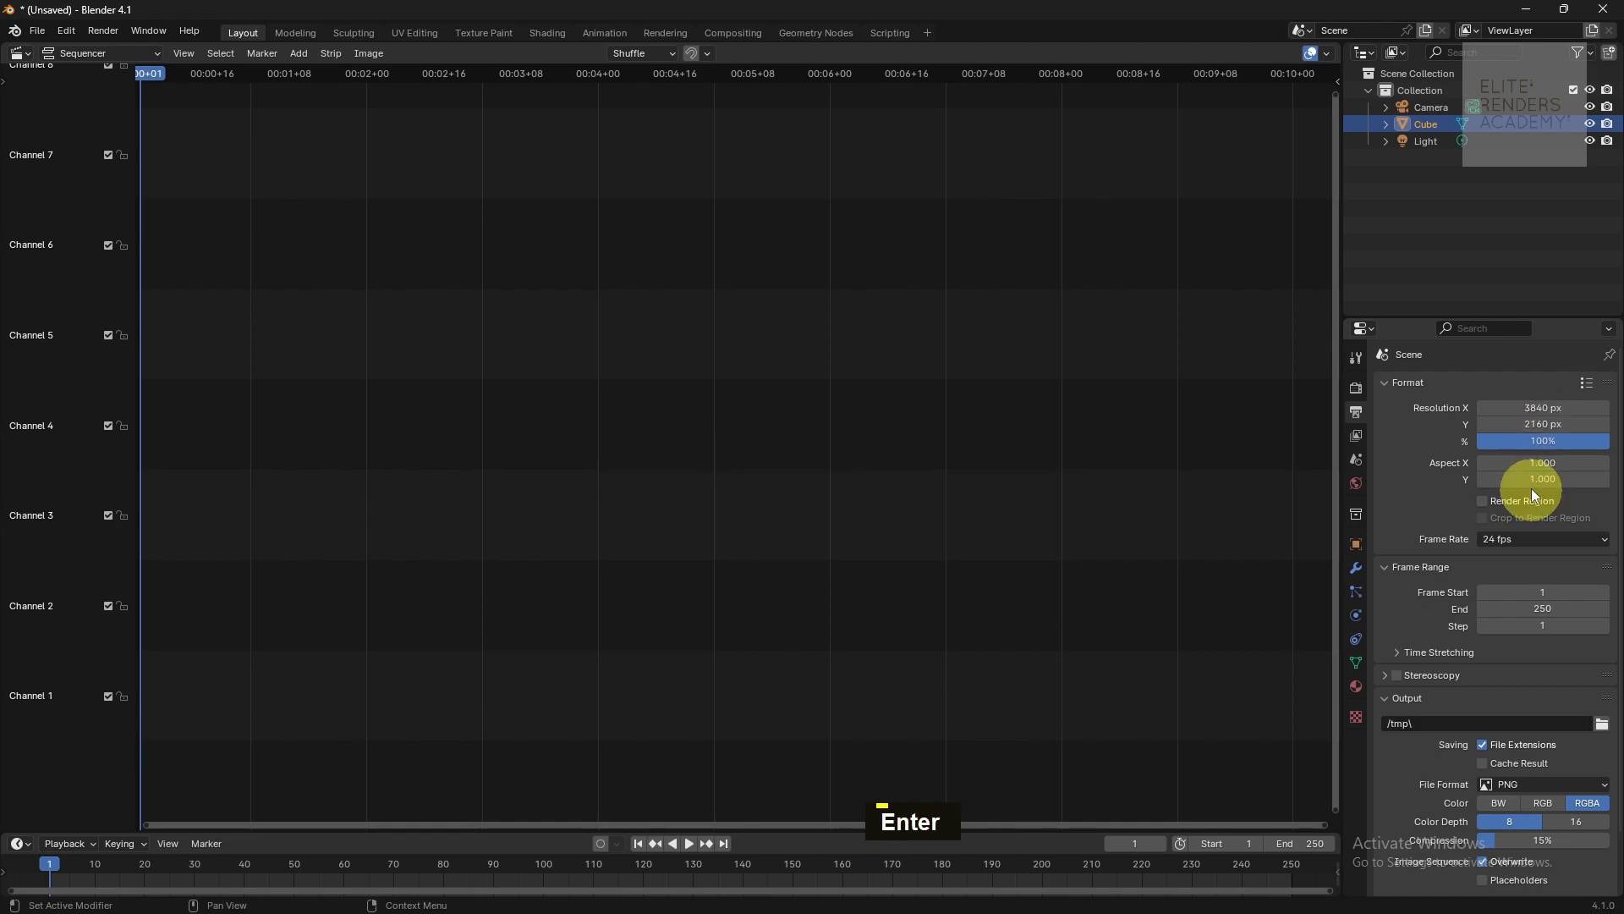
Set the output frame rate to 60 fps
left_click(1533, 539)
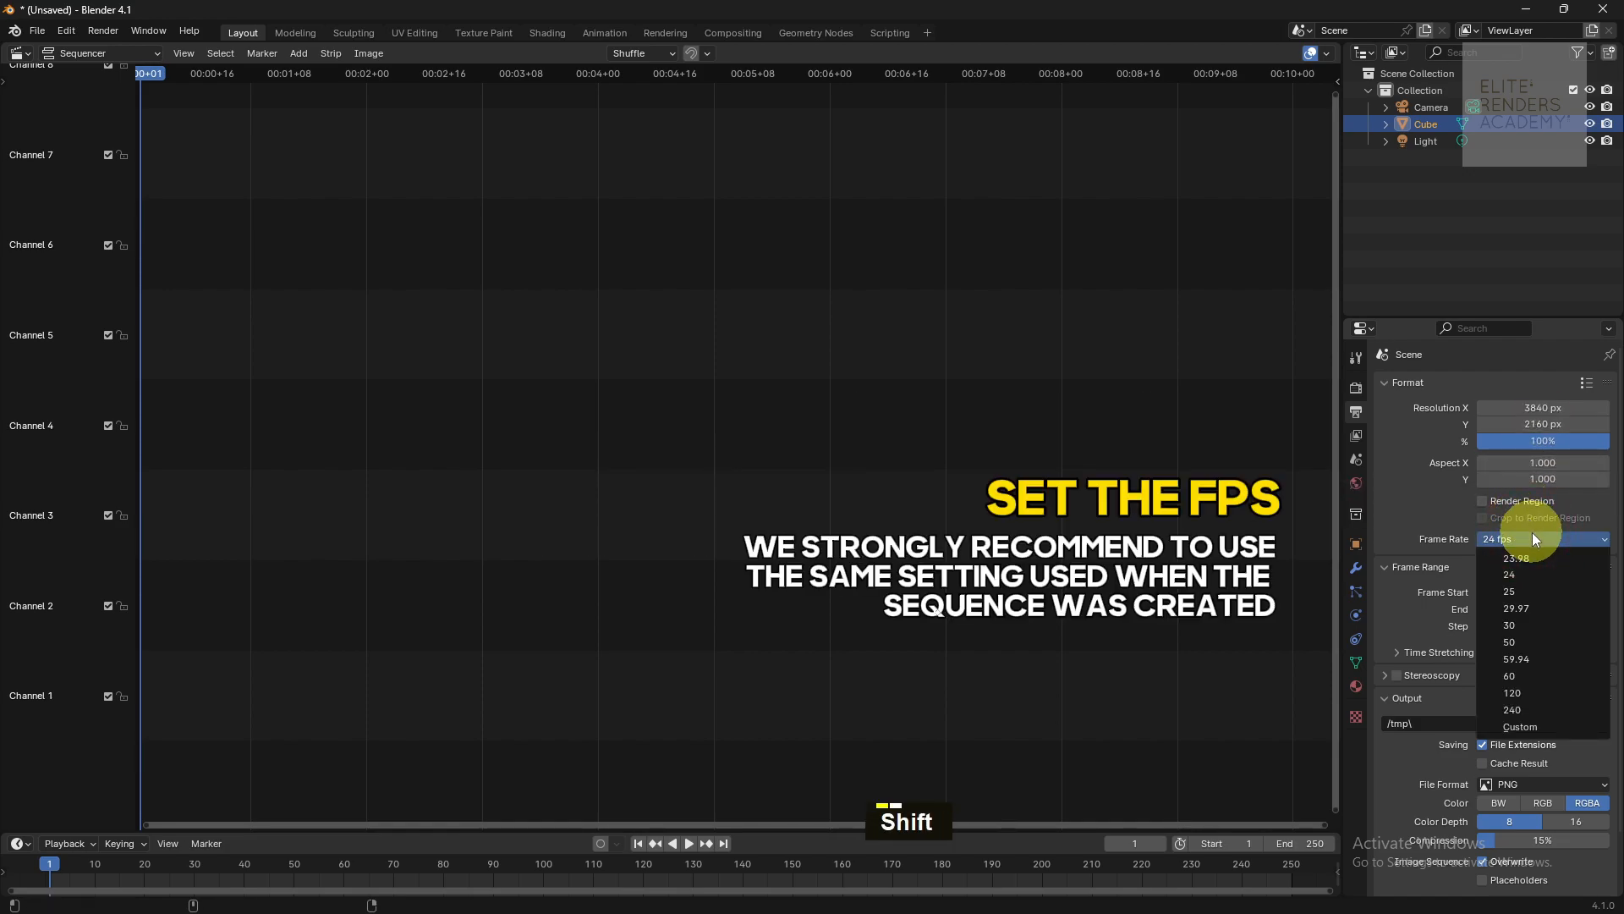
key("shift+f")
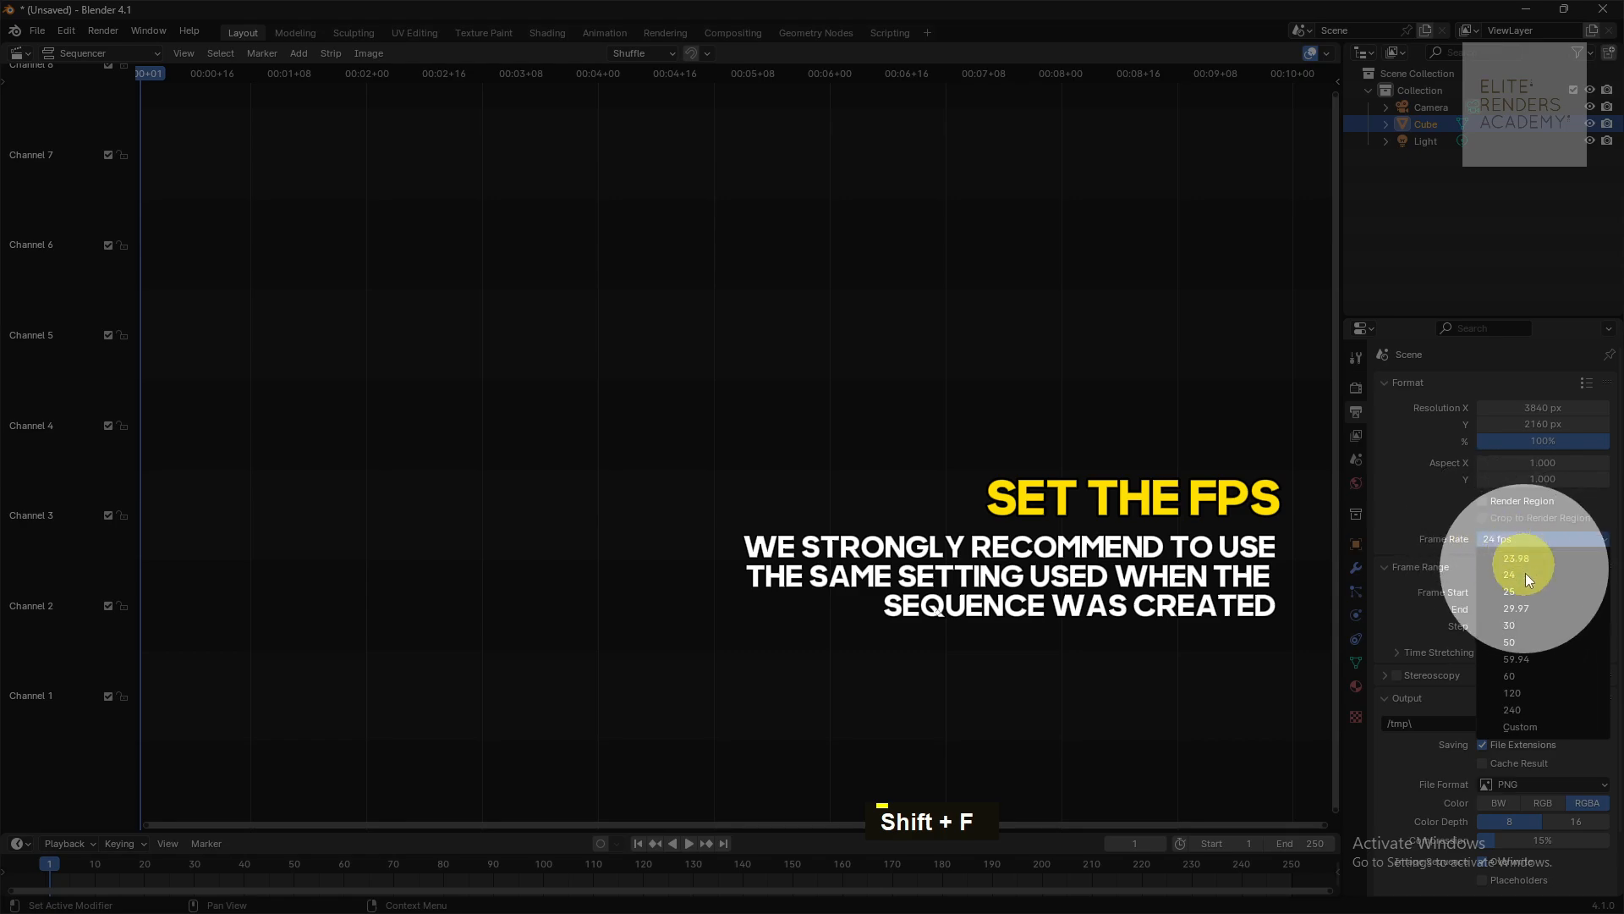
left_click(1527, 674)
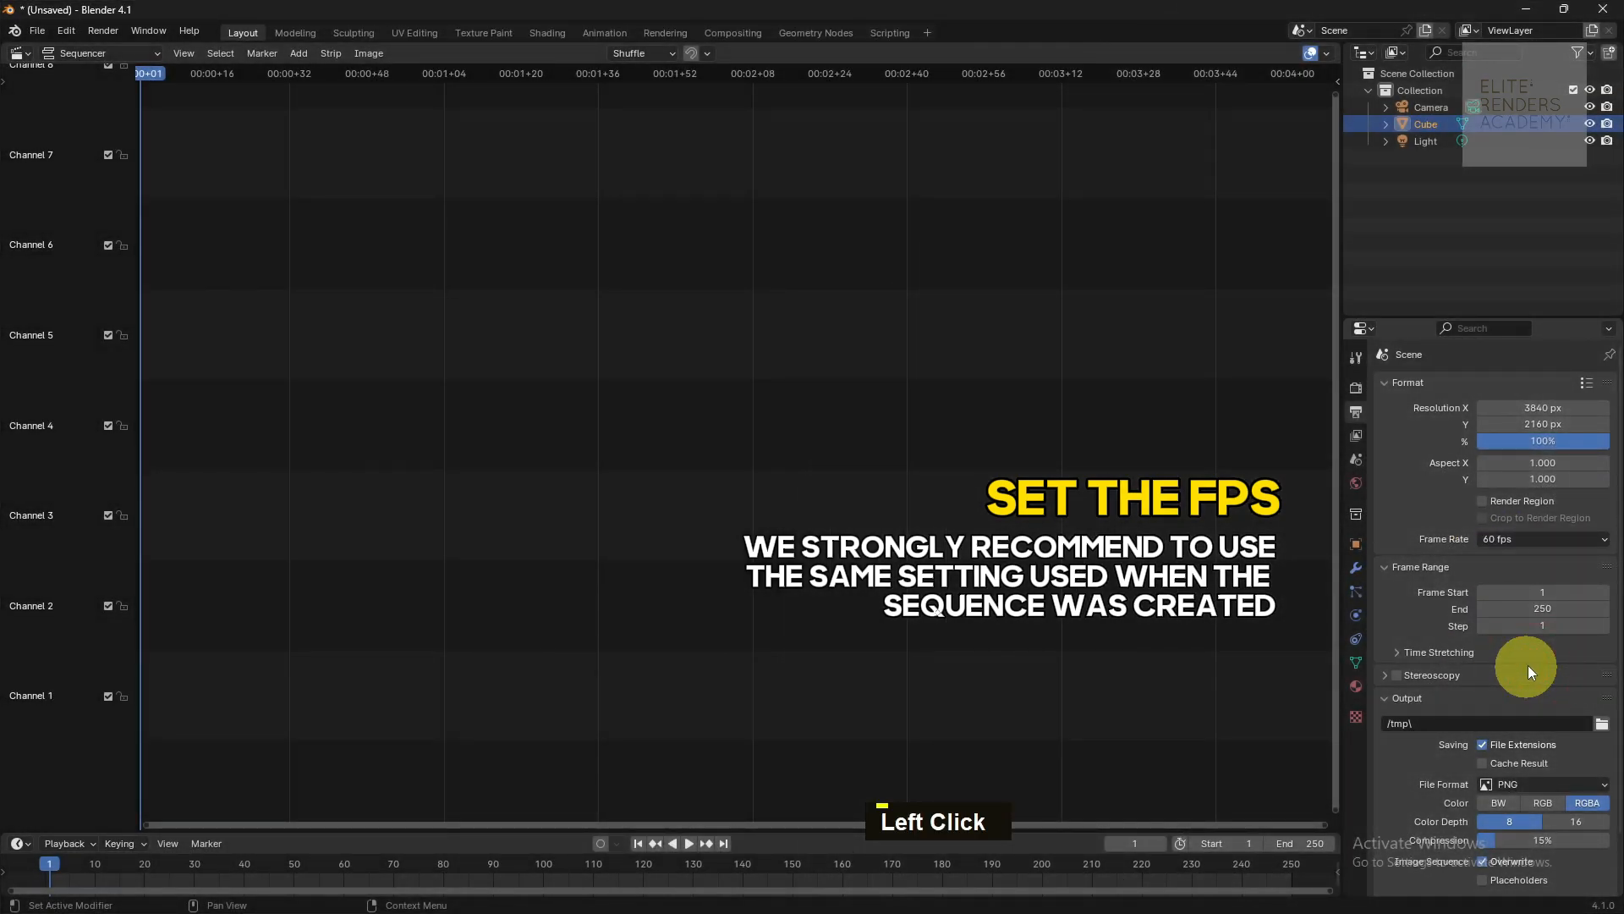
Set the end frame of the scene's frame range to 2980
left_click(1538, 611)
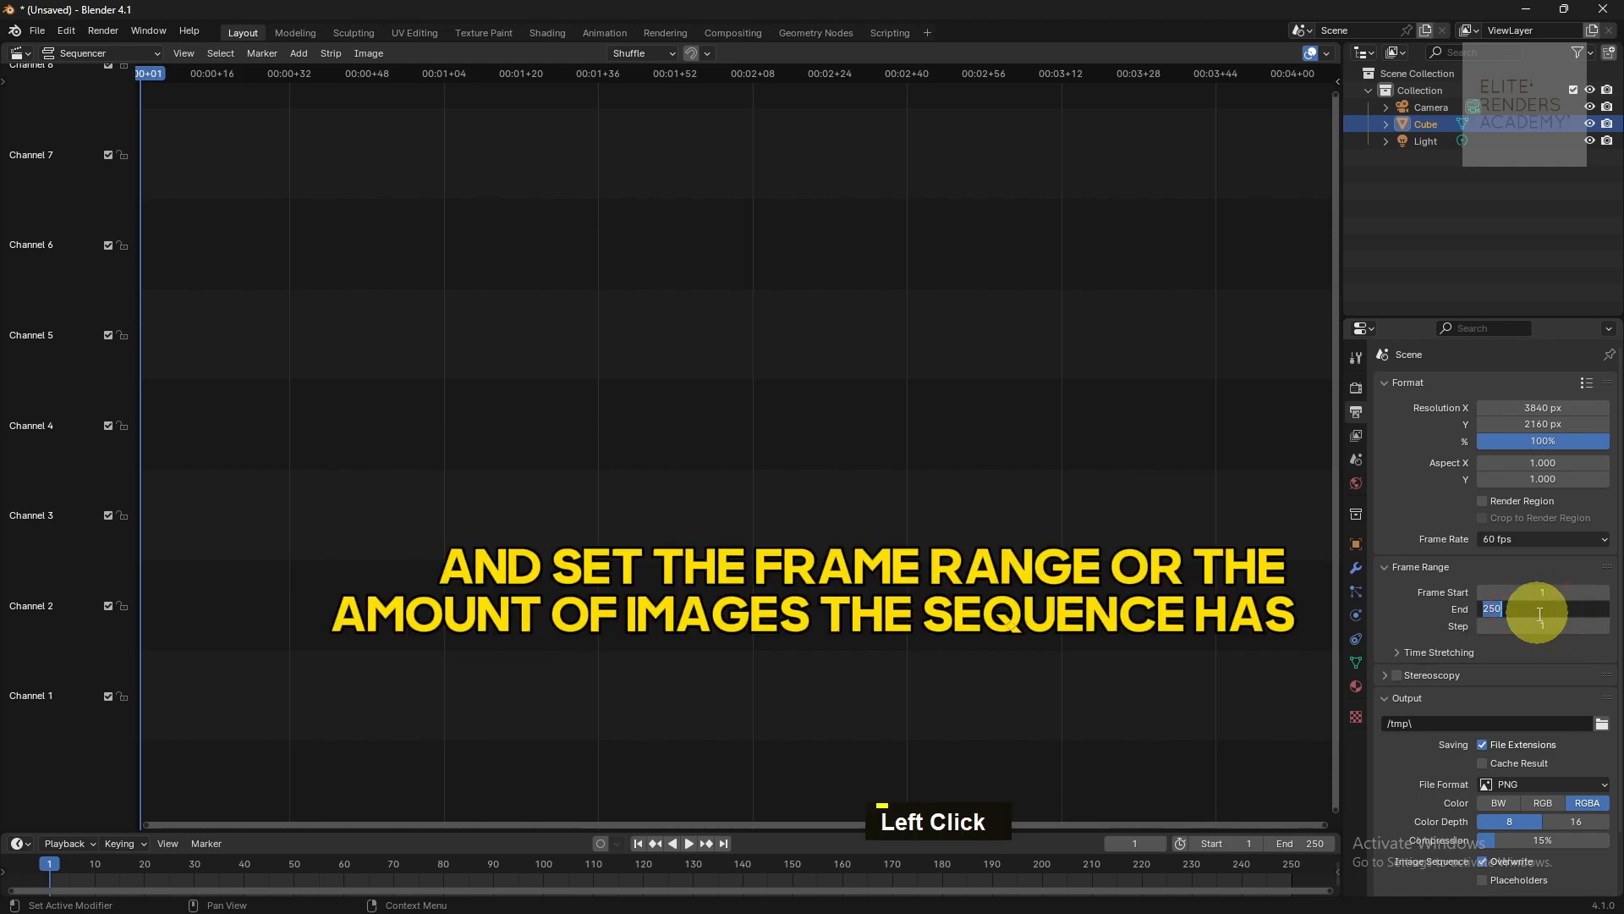
type("2")
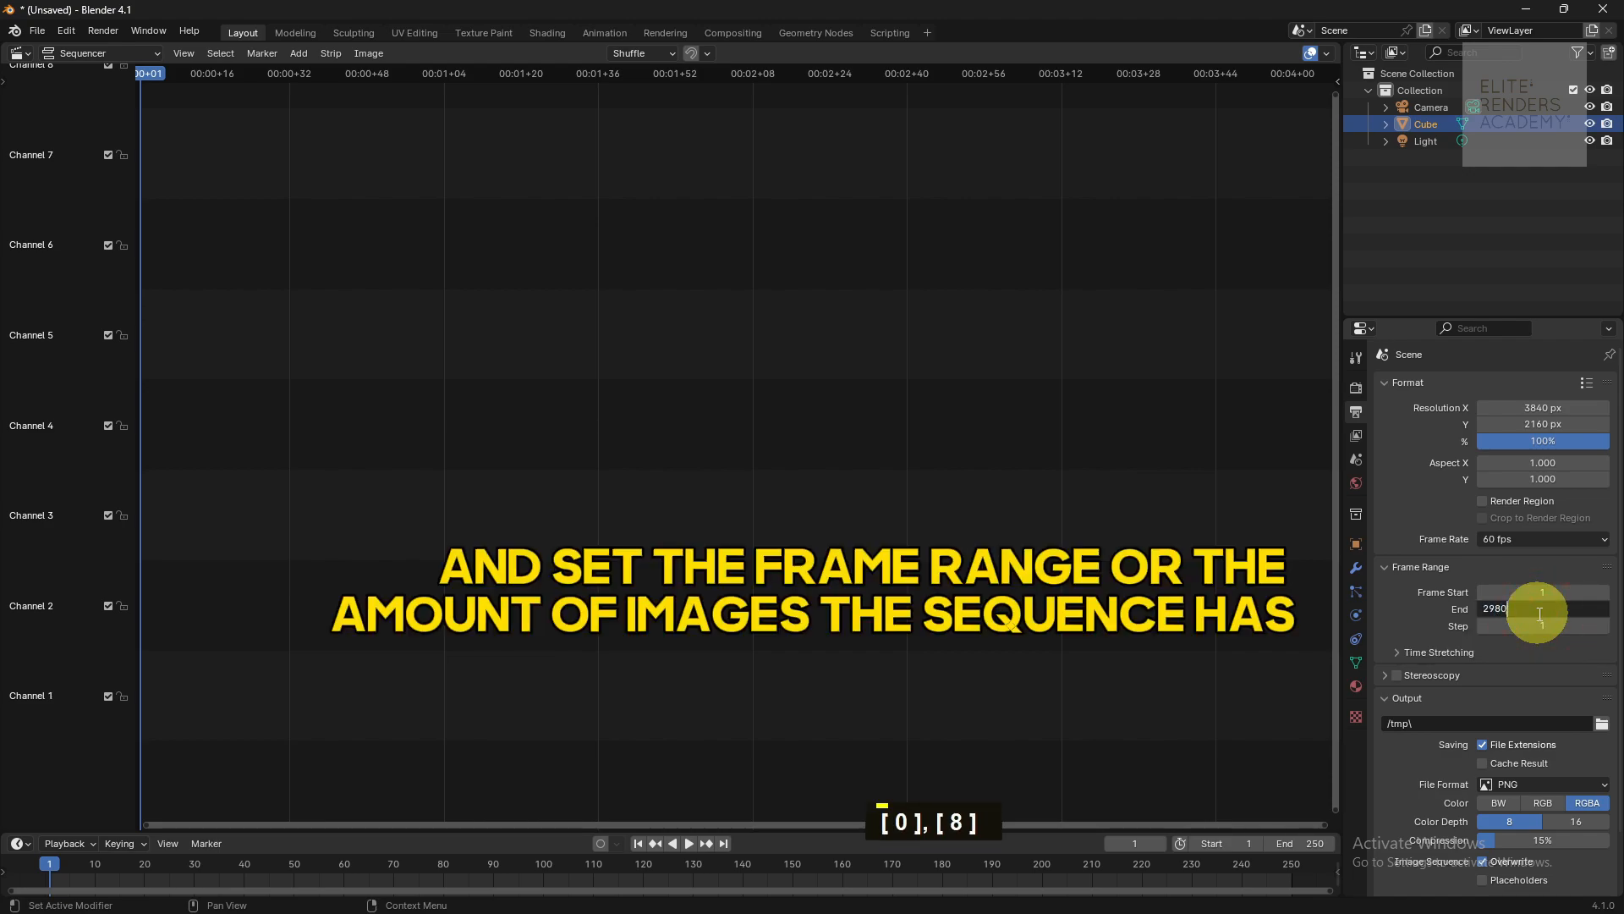
type("980")
key("Return")
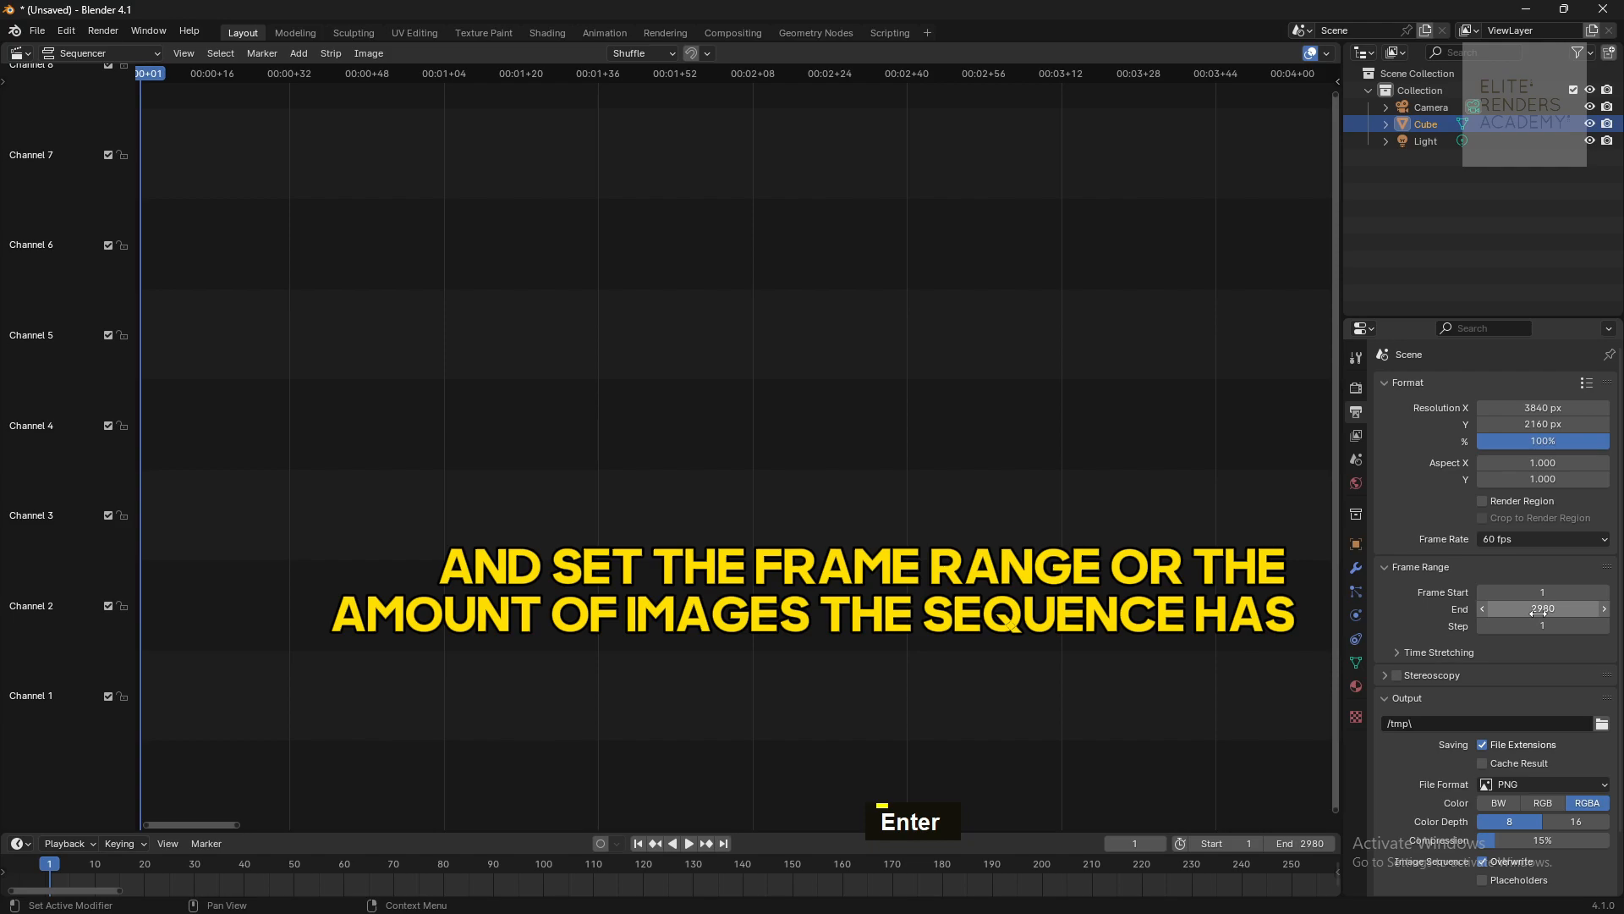
key("shift+f")
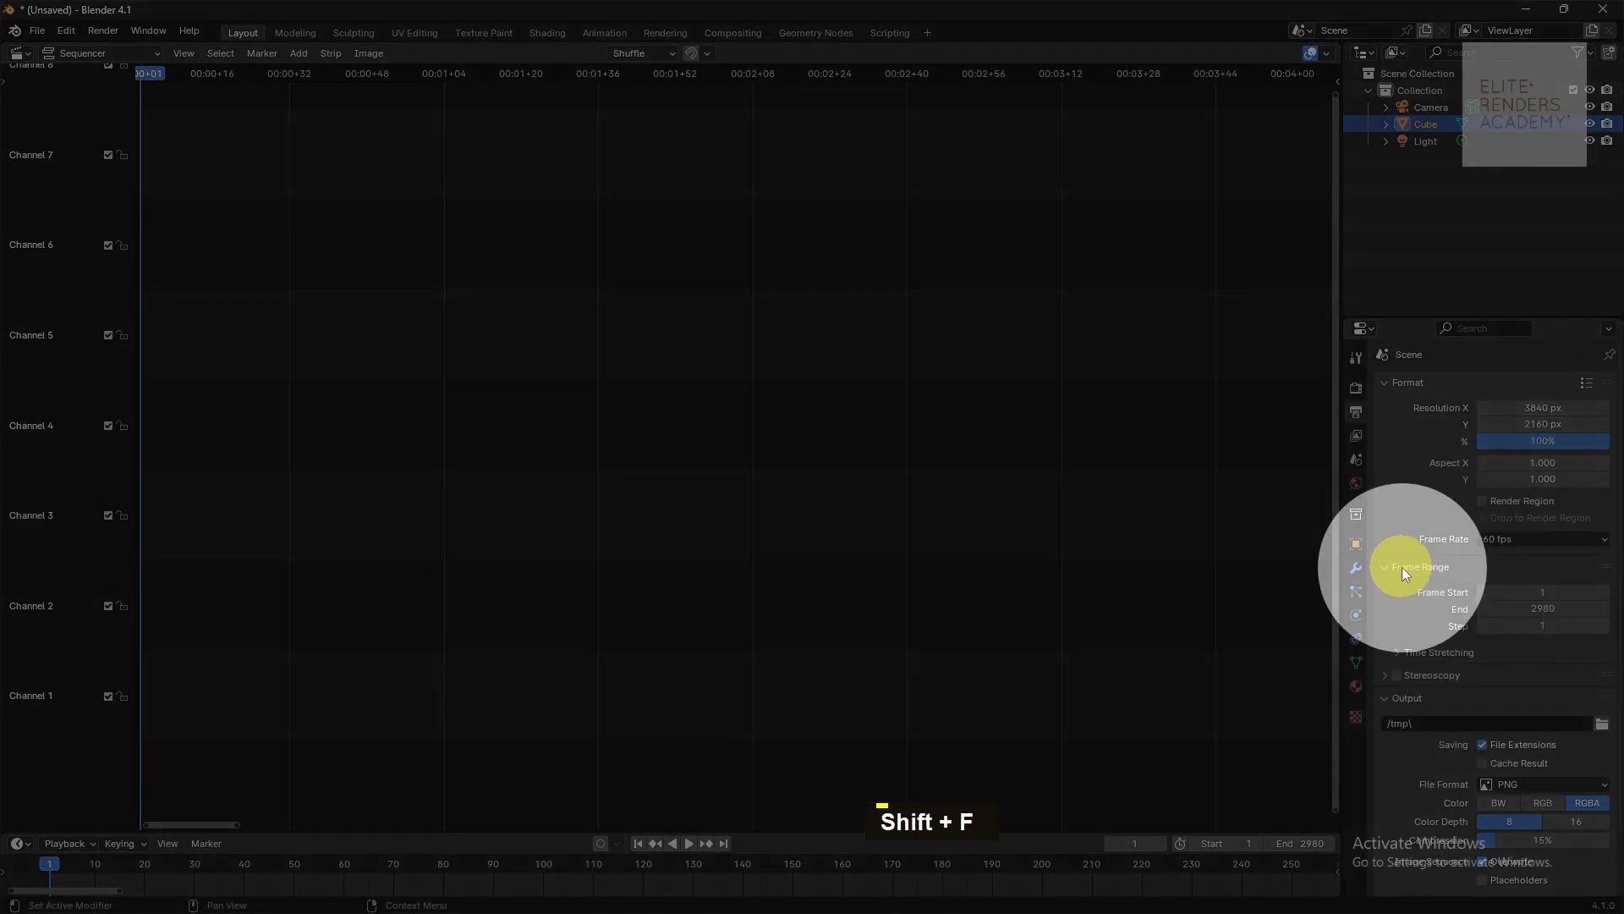
Browse for the output path and create a VideoFile folder inside the Desktop's 4K Sequence folder
left_click(1602, 724)
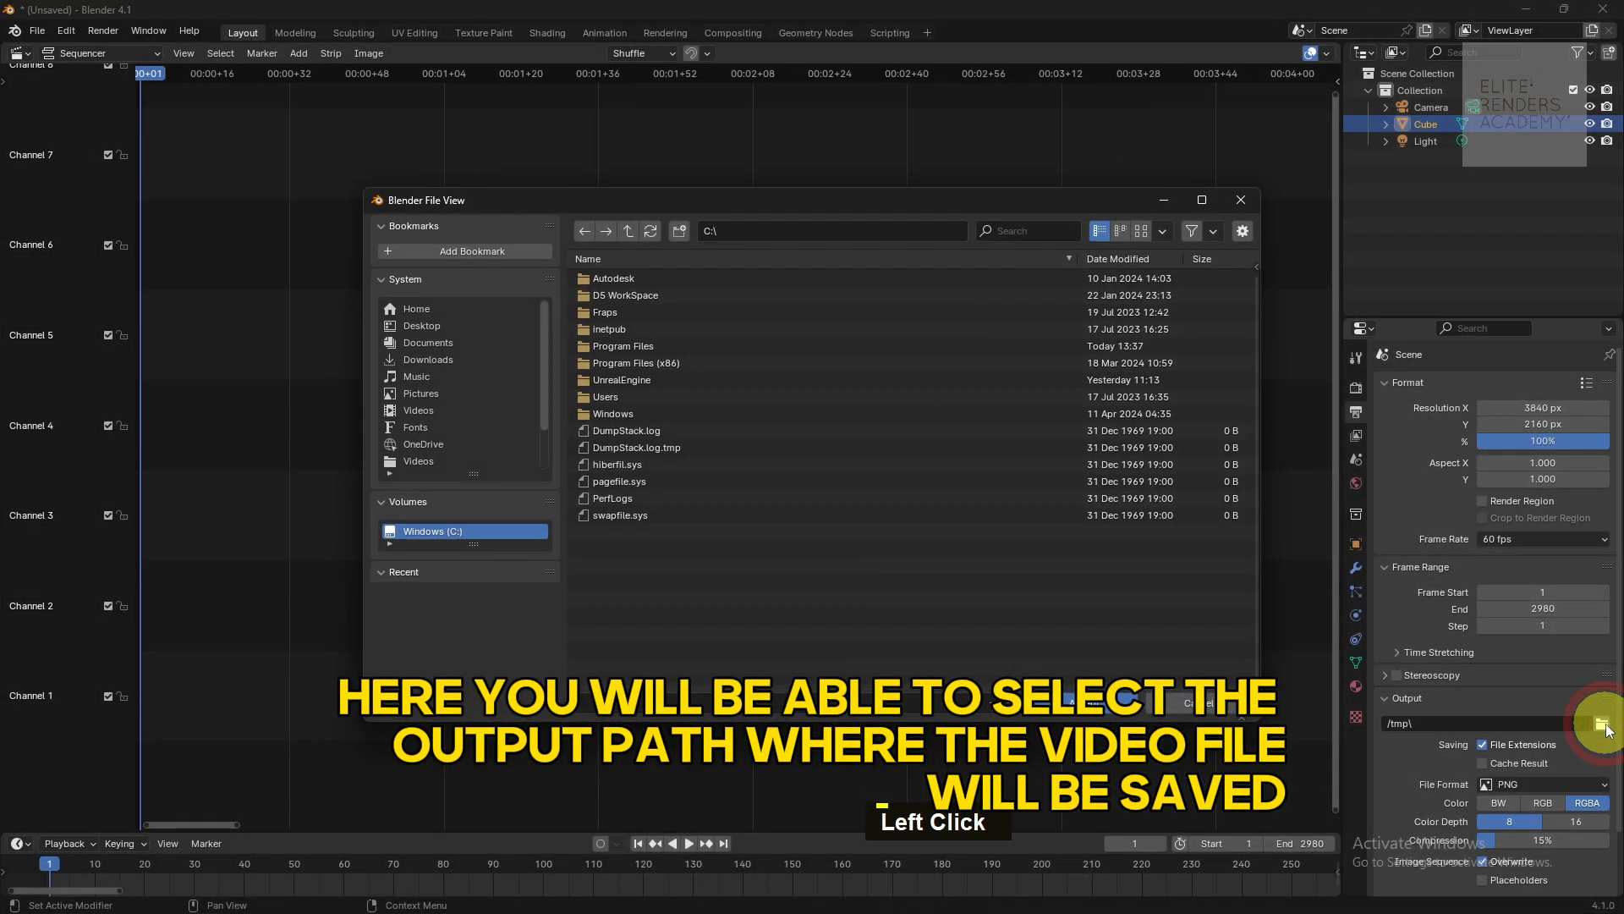
left_click(419, 325)
double_click(609, 278)
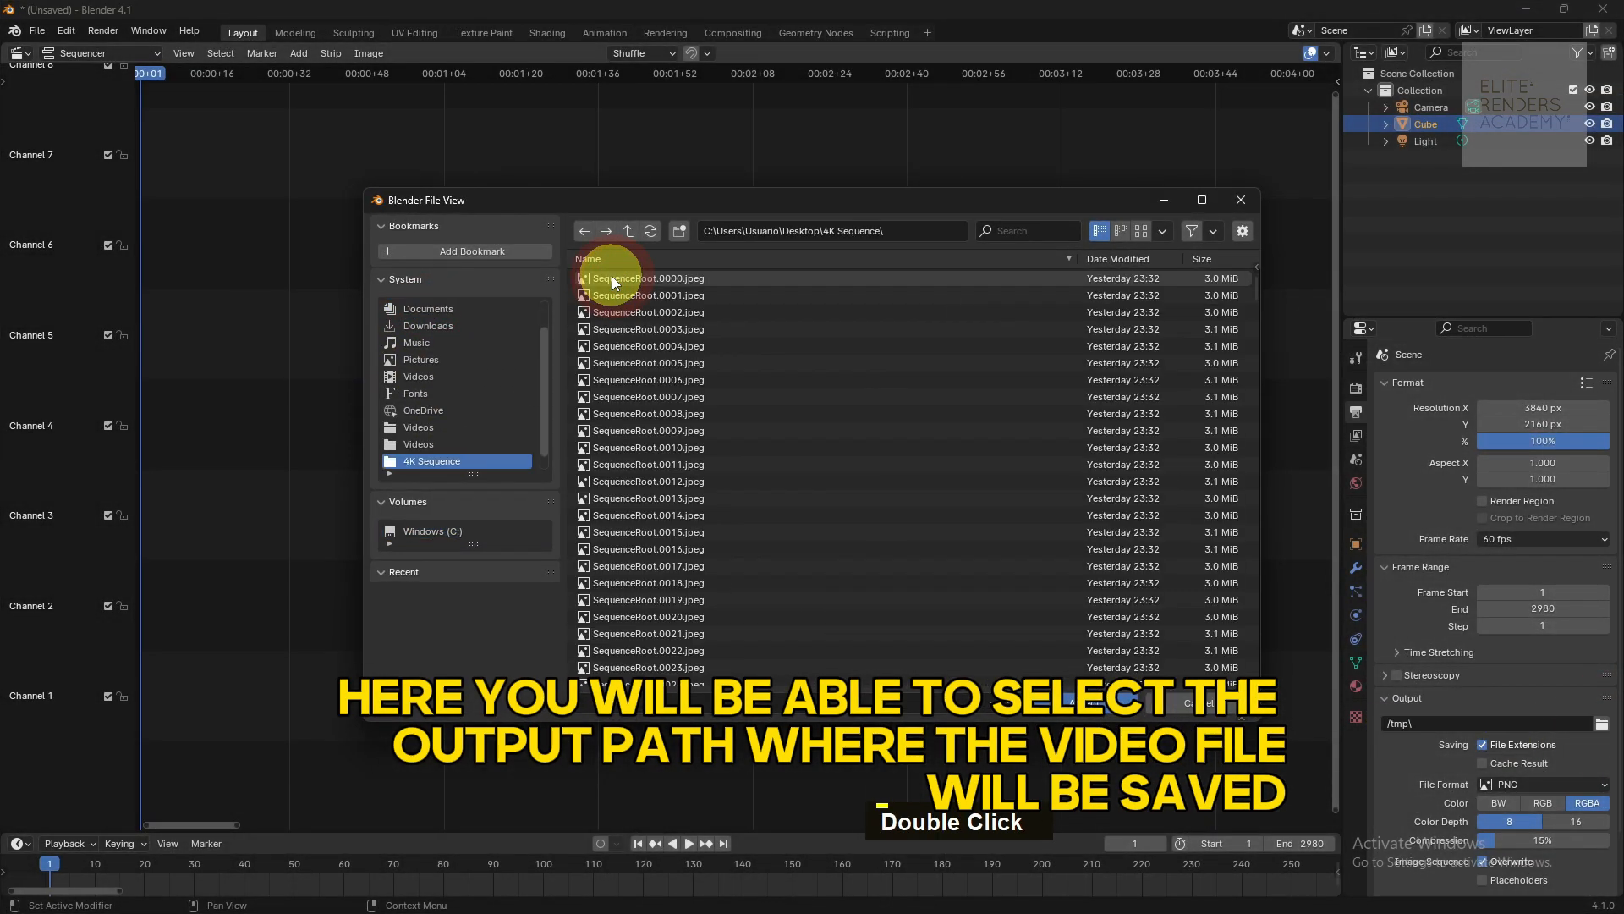
left_click(679, 233)
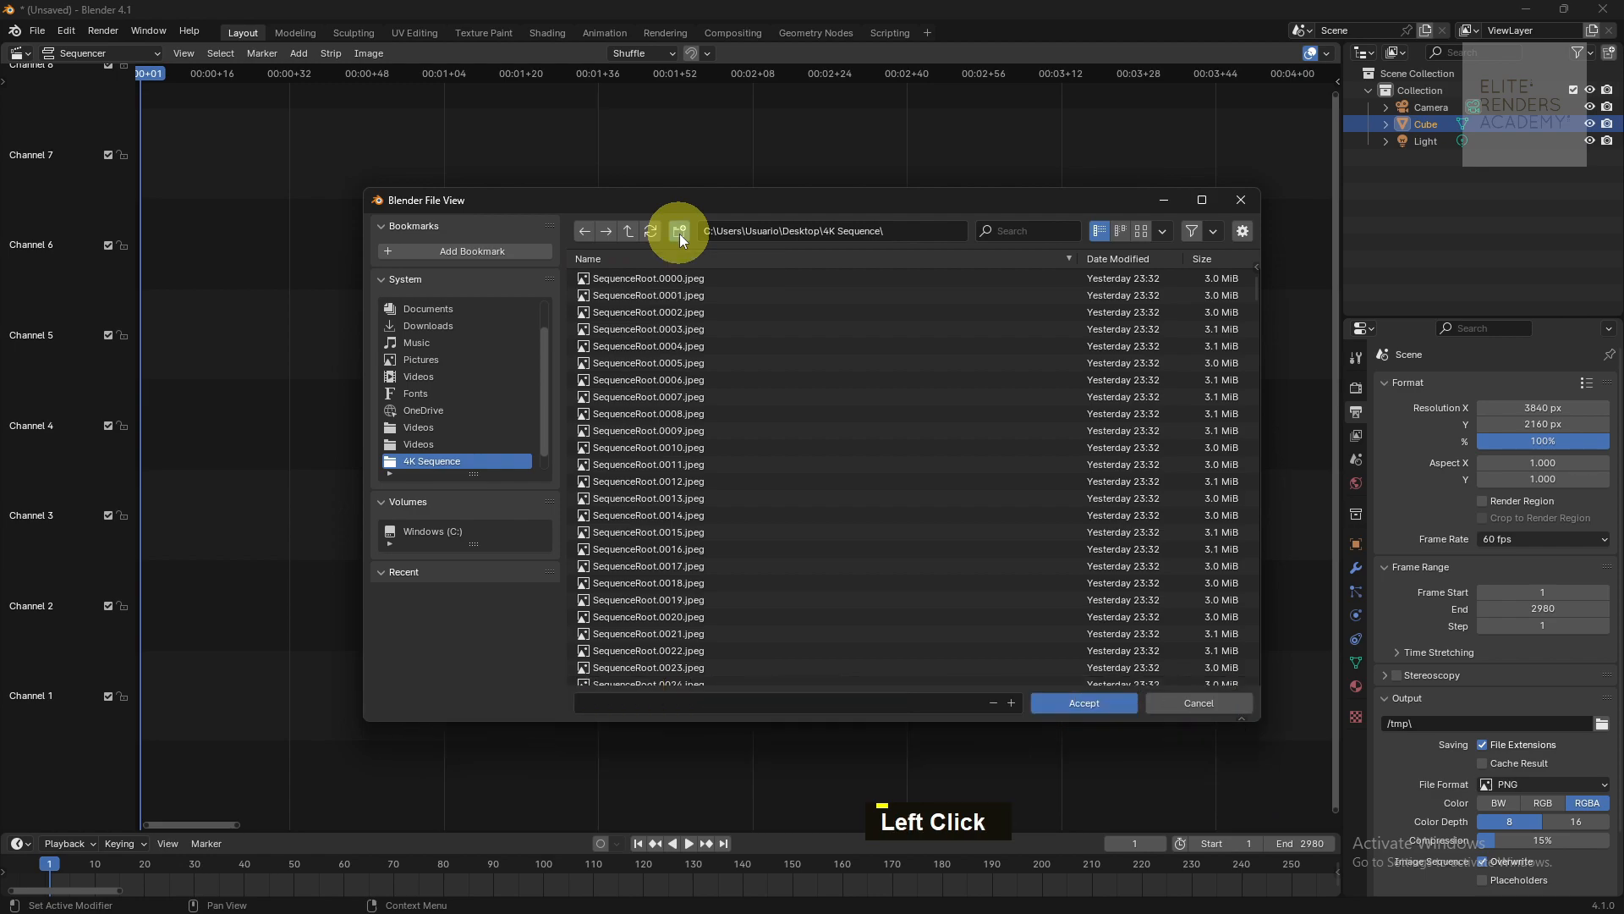
type("V")
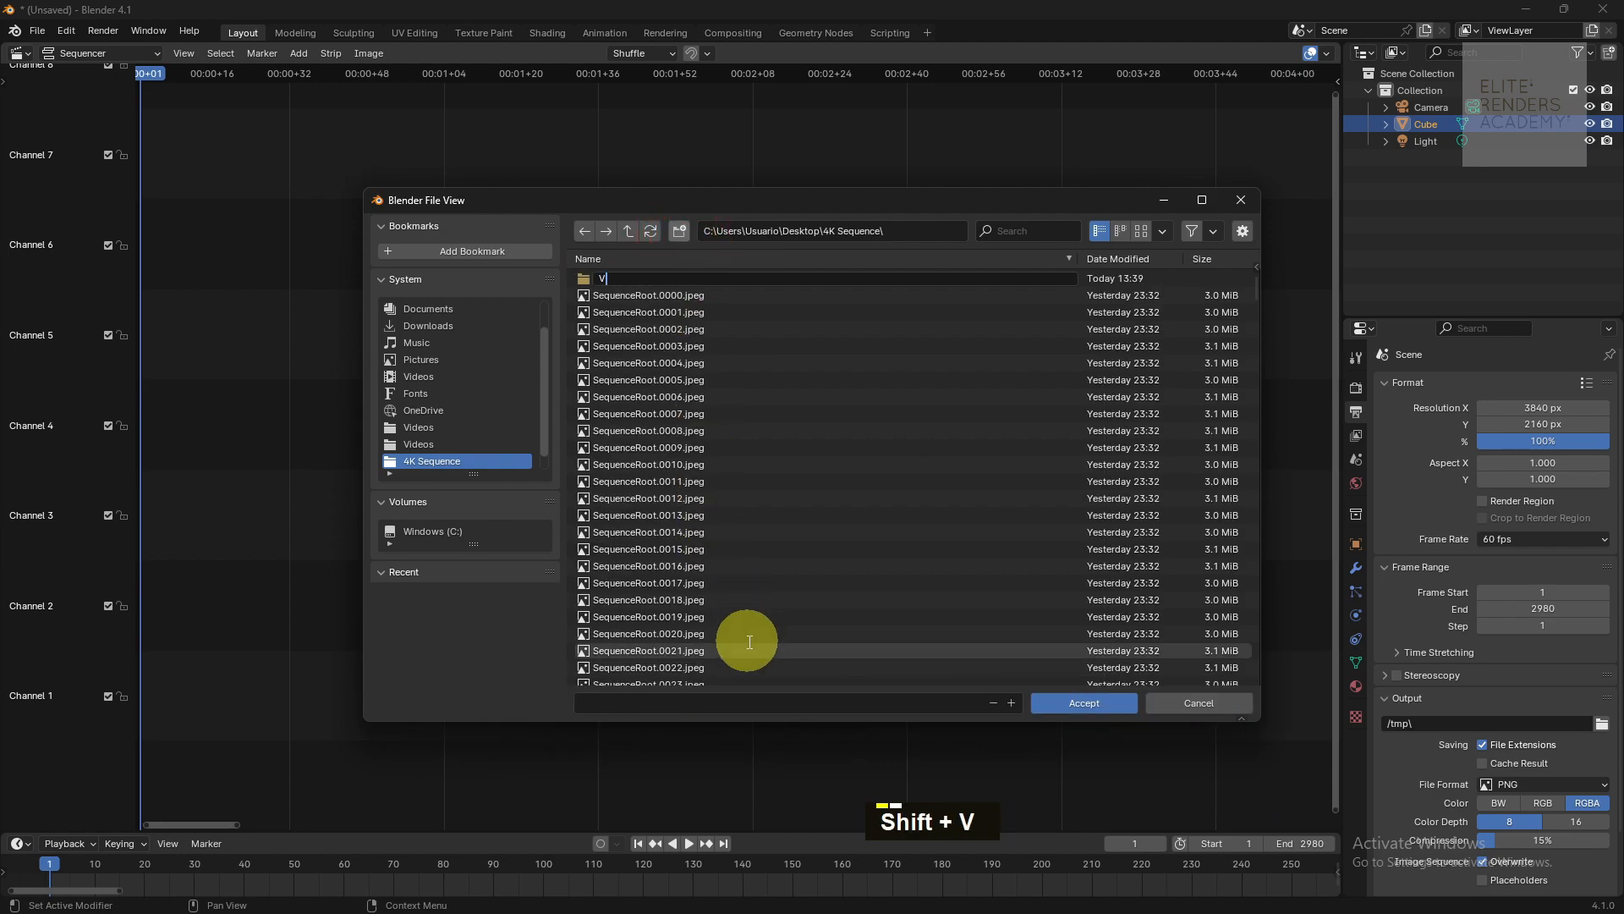
type("ideo")
key("shift+f")
type("i")
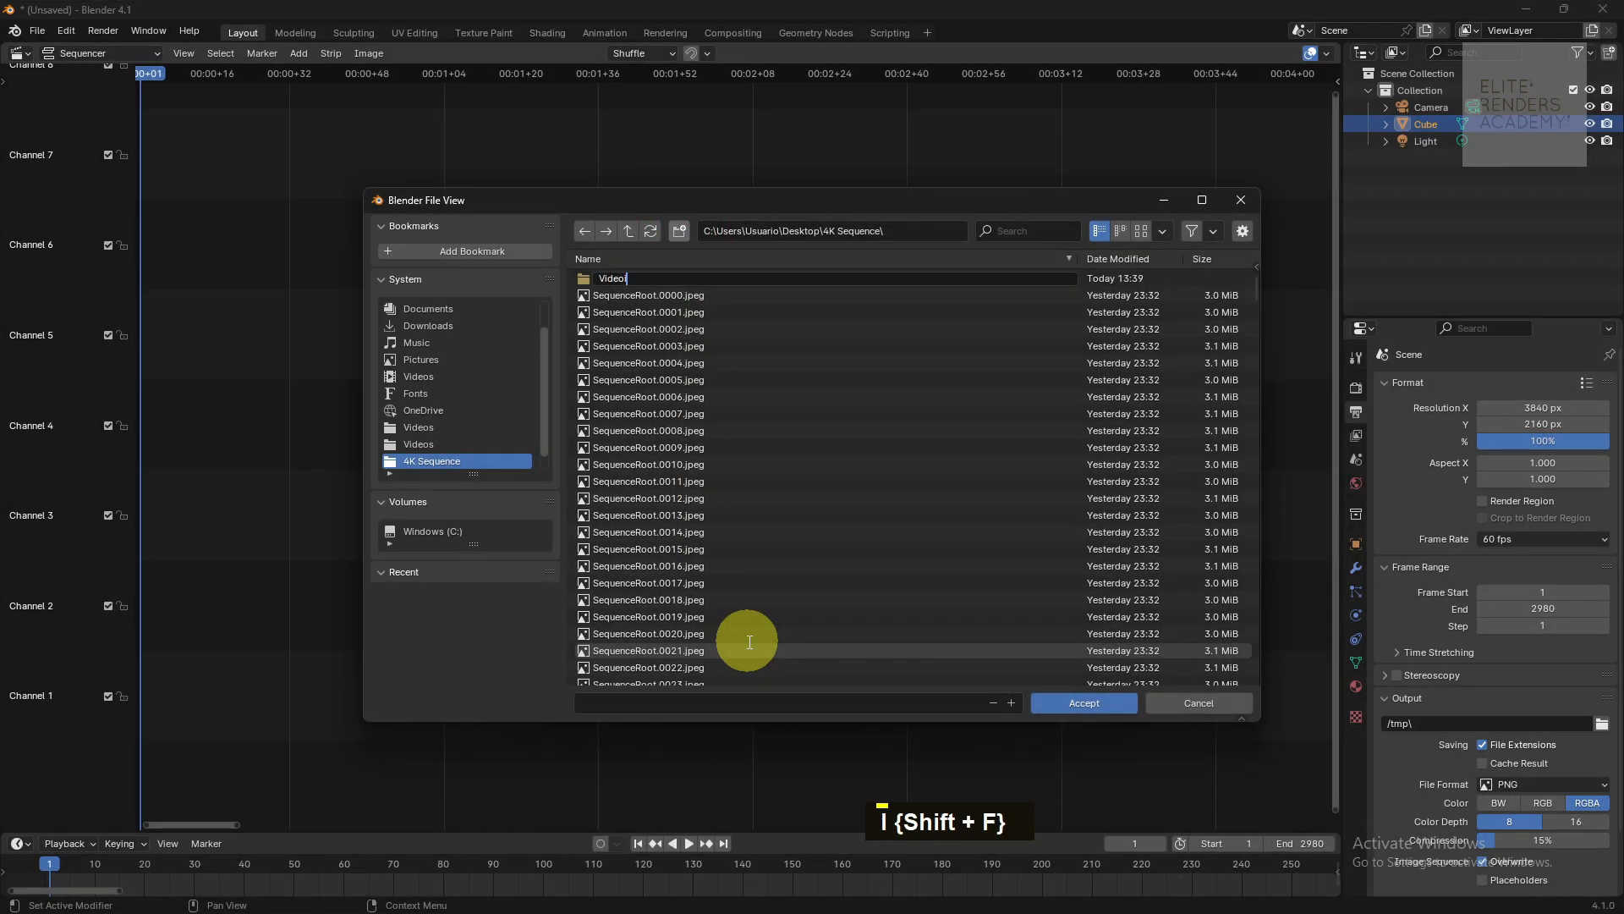
key("Caps_Lock")
type("File")
key("Return")
Name the output file TestSequence and accept the VideoFile folder as its save location
left_click(709, 701)
type("Test?")
key("BackSpace")
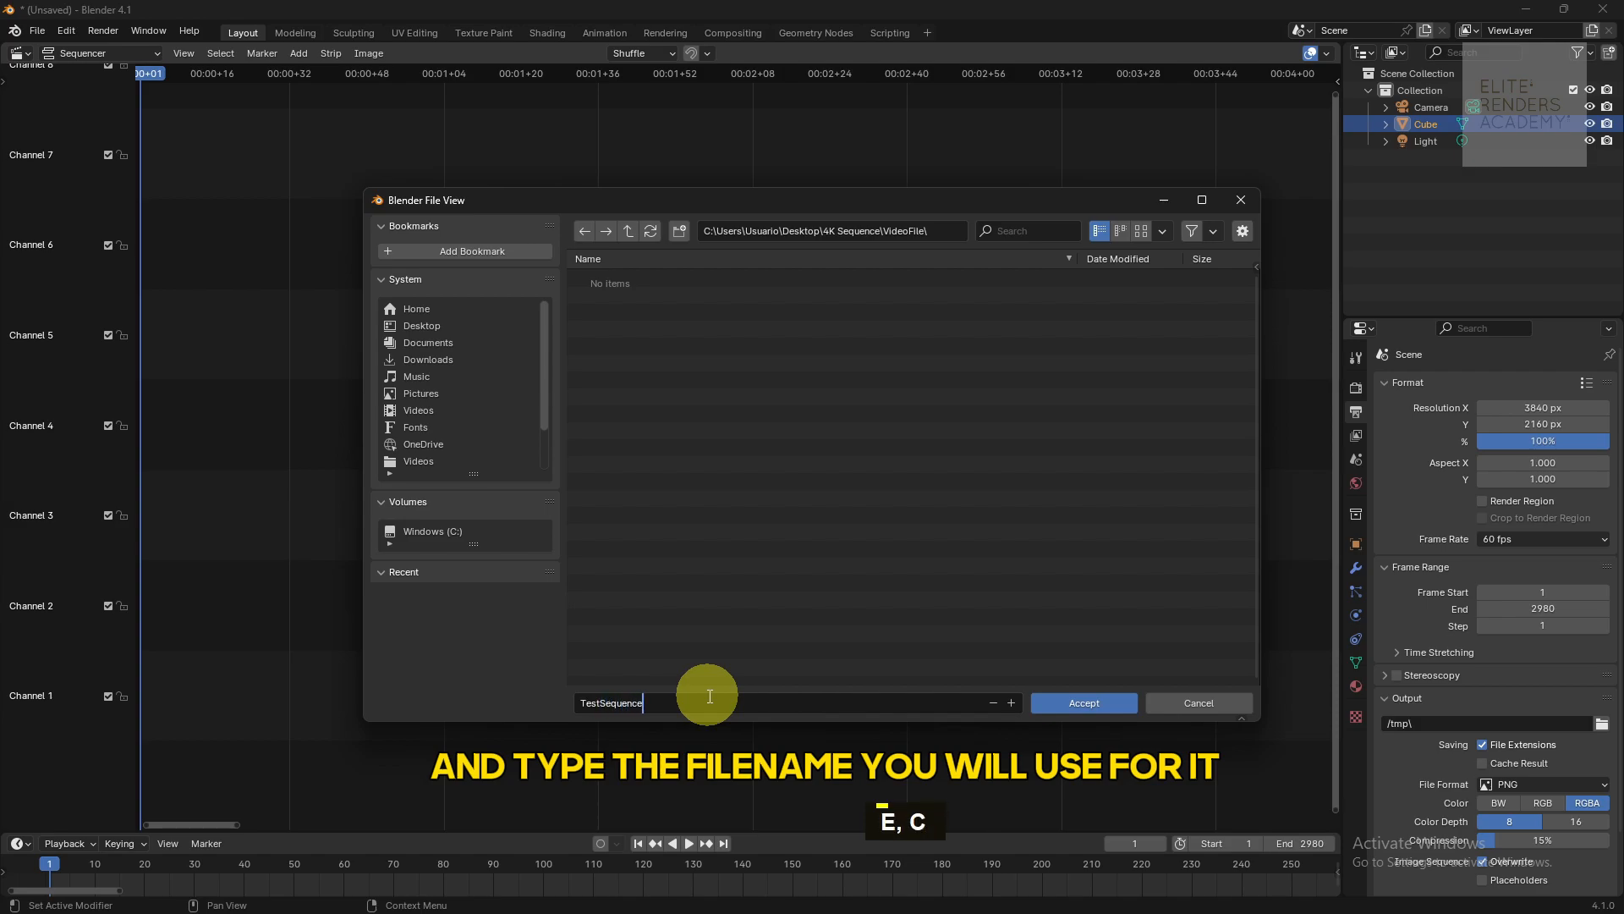
left_click(1088, 702)
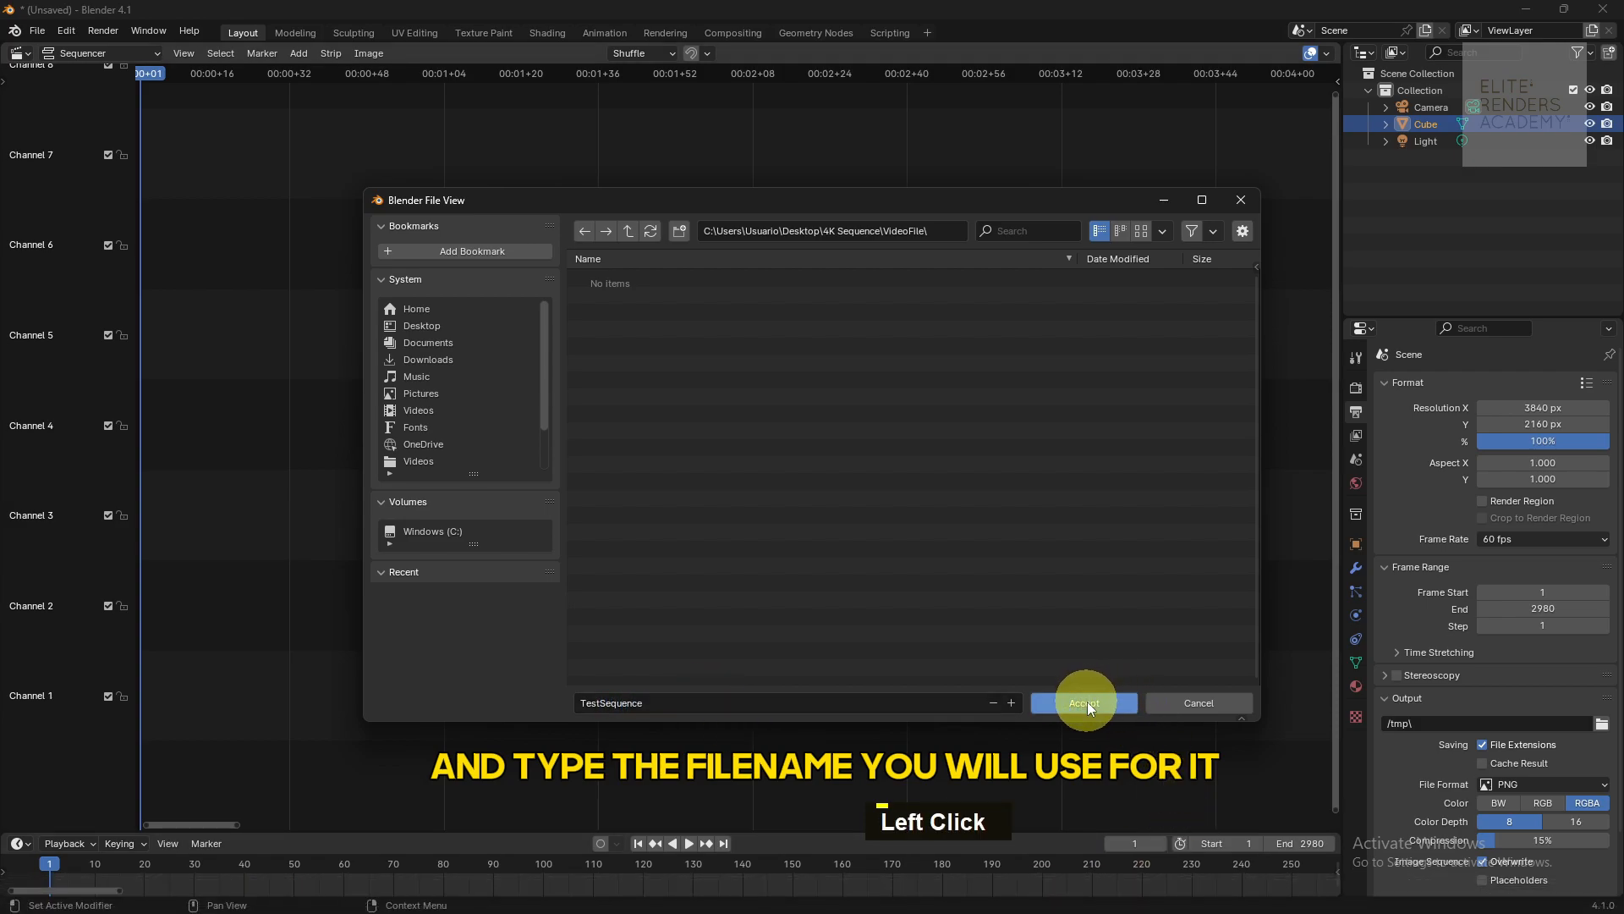
Set the output file format to FFmpeg Video
scroll(1525, 628, "down", 2)
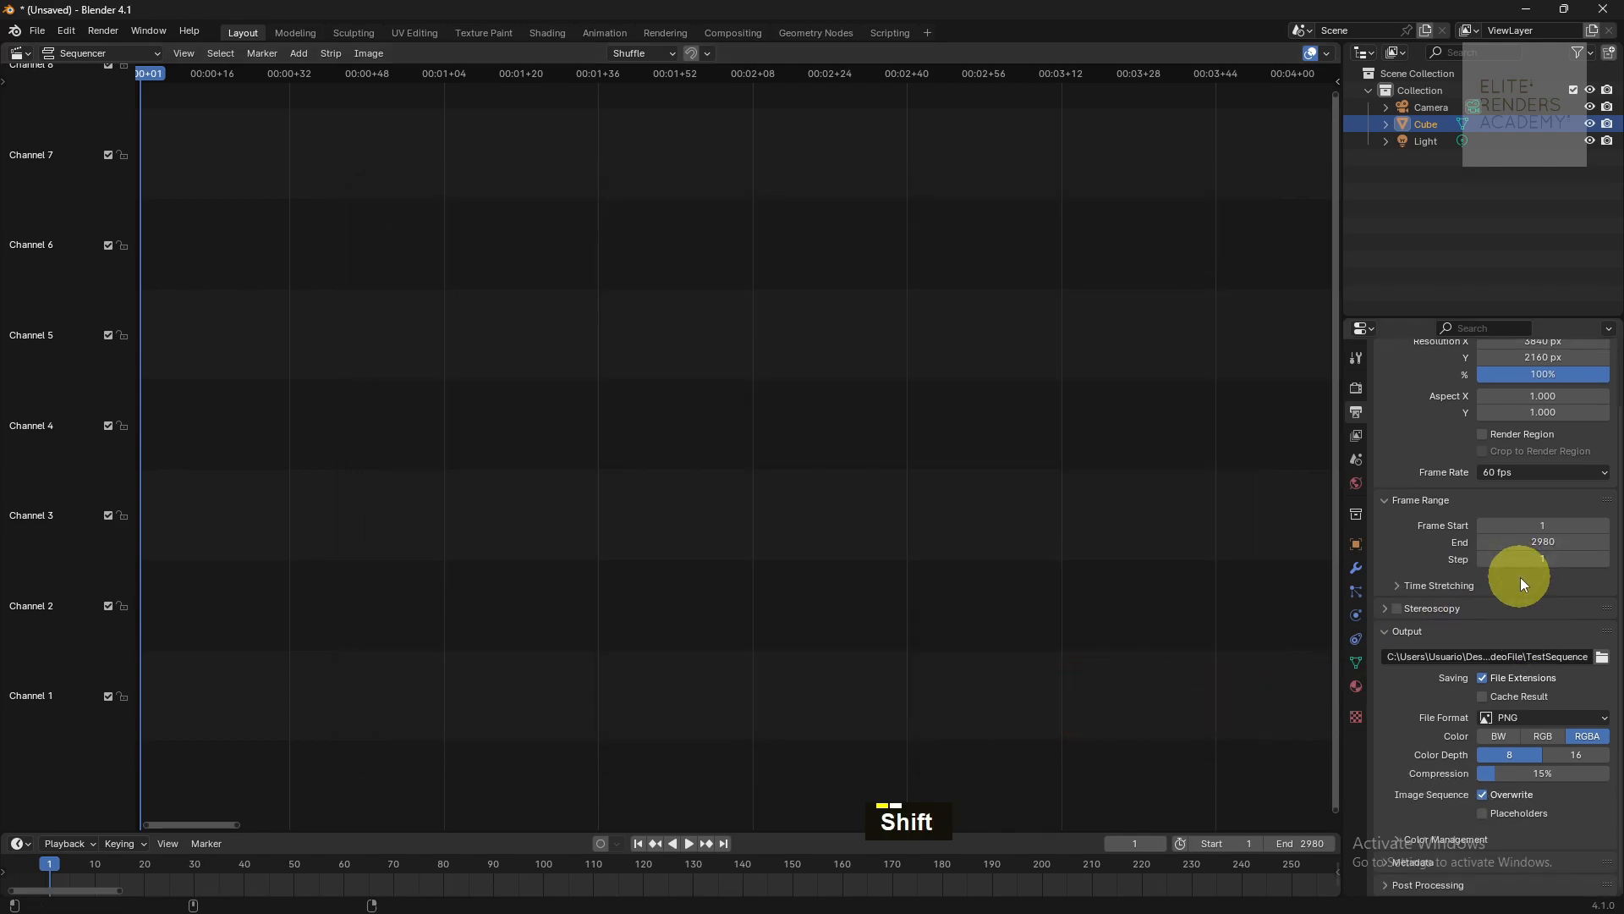
key("shift+f")
left_click(1518, 717)
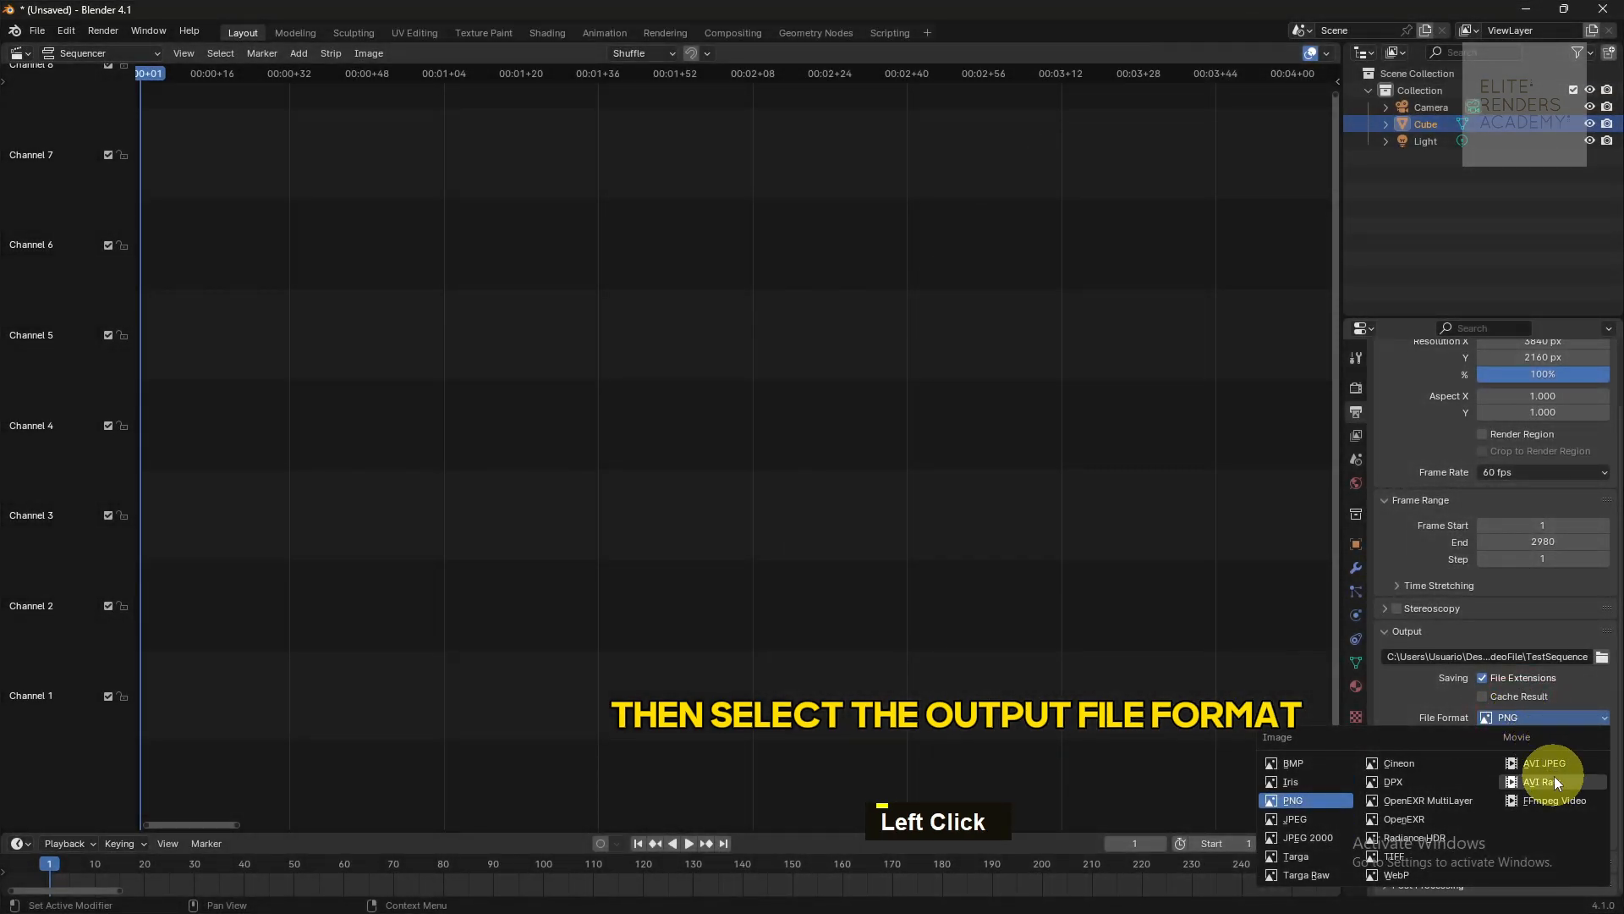
key("shift+f")
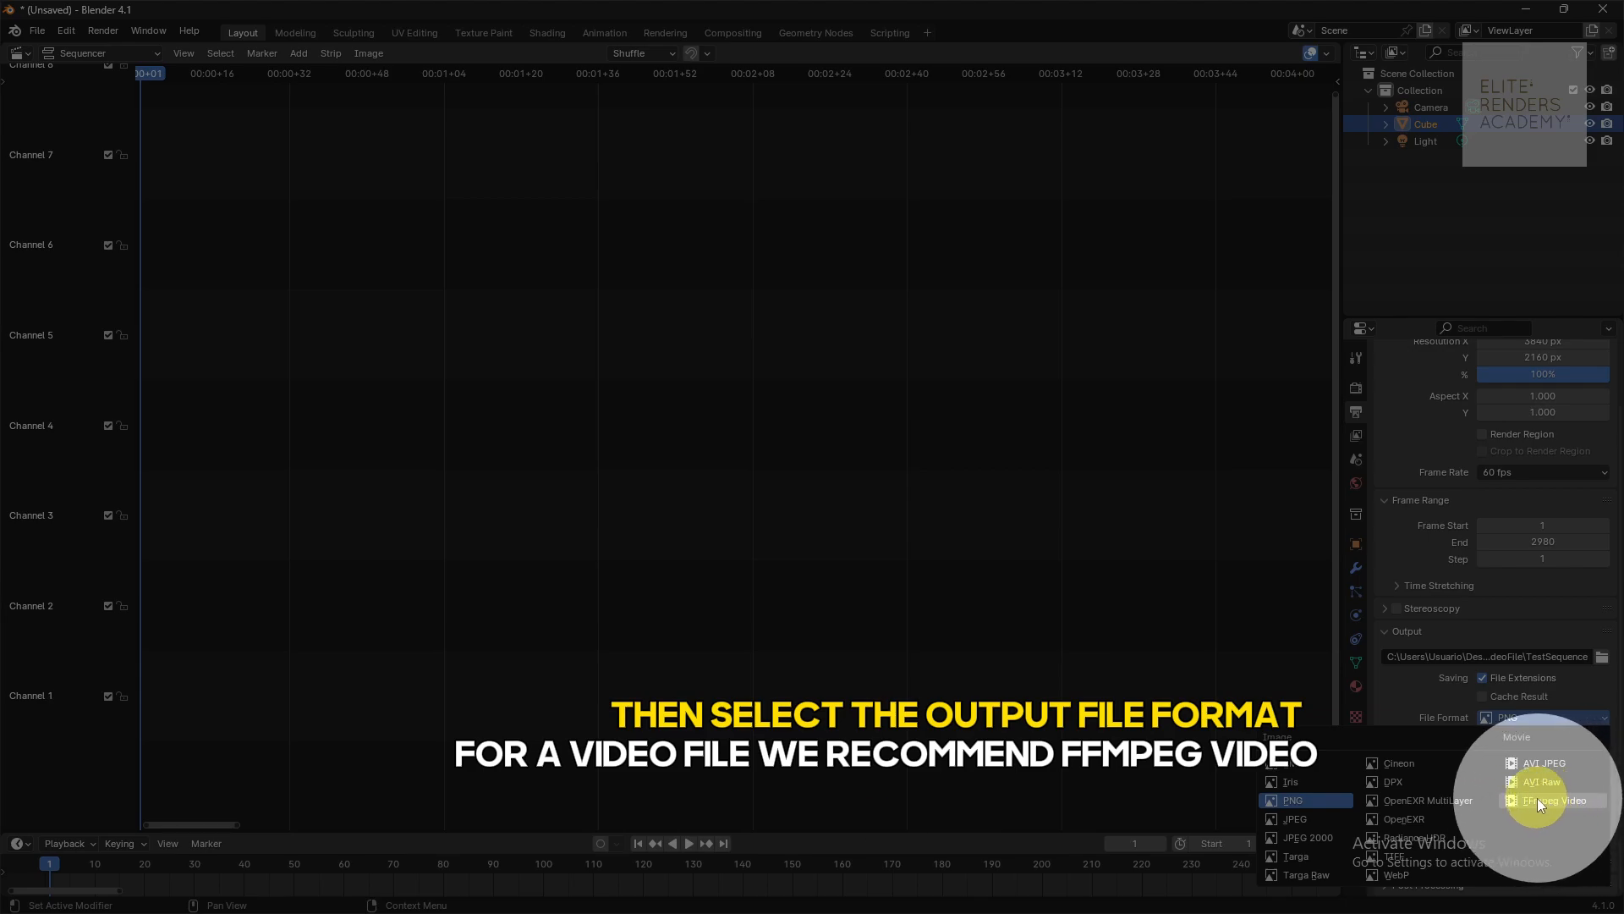
left_click(1537, 798)
Enlarge the Properties area, then expand the Encoding settings and choose Matroska as the container
scroll(1530, 689, "down", 3)
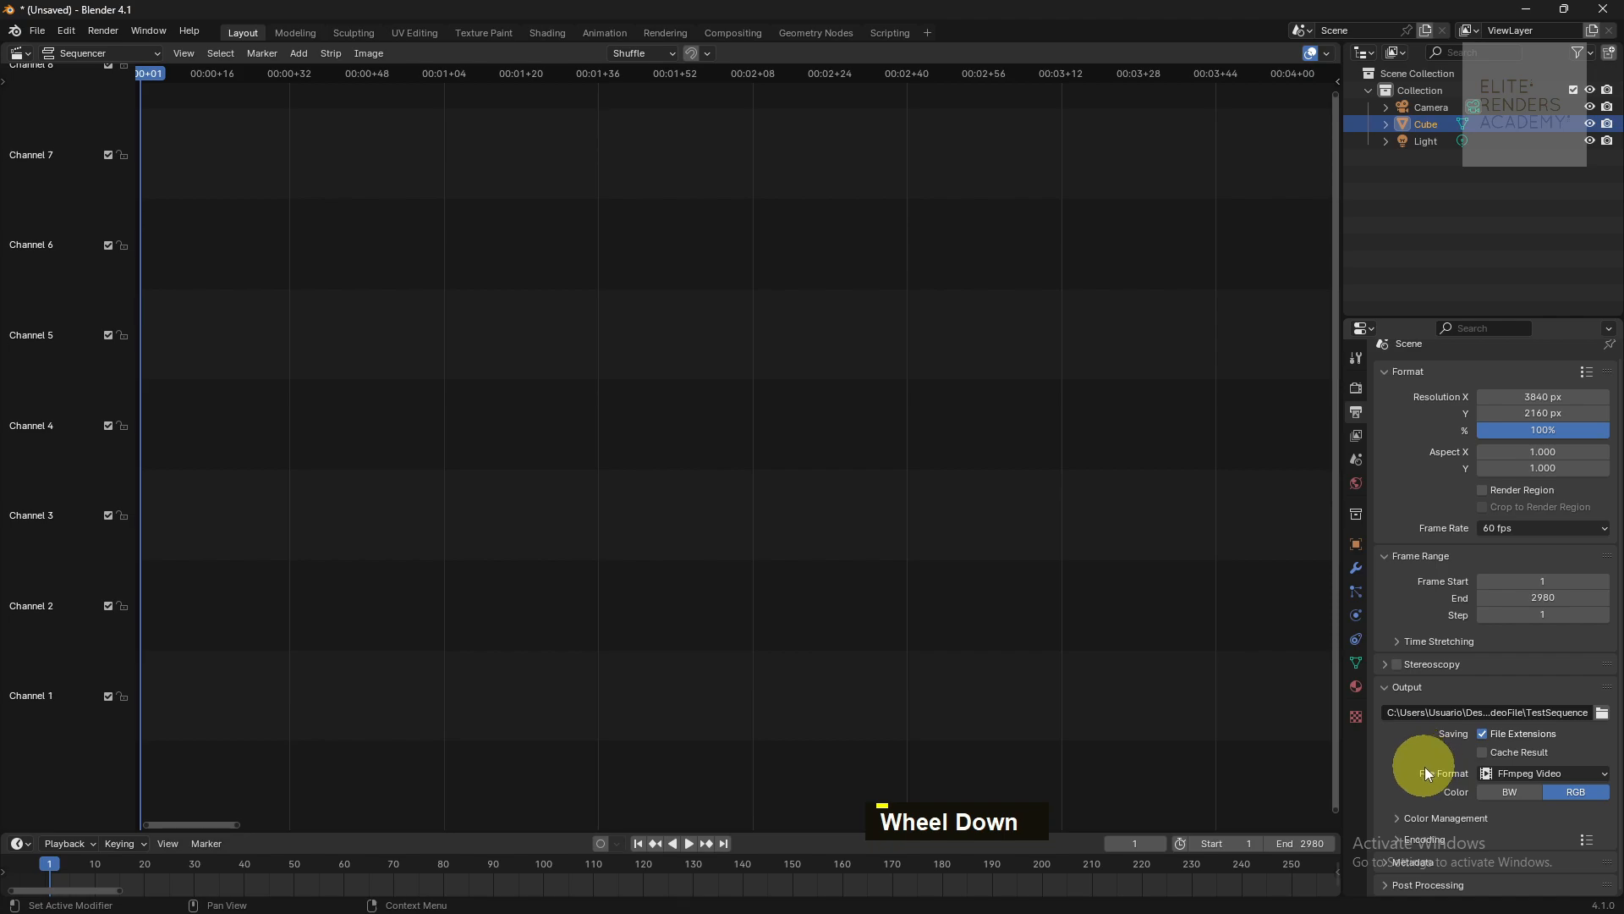
left_click_drag(1468, 321, 1474, 162)
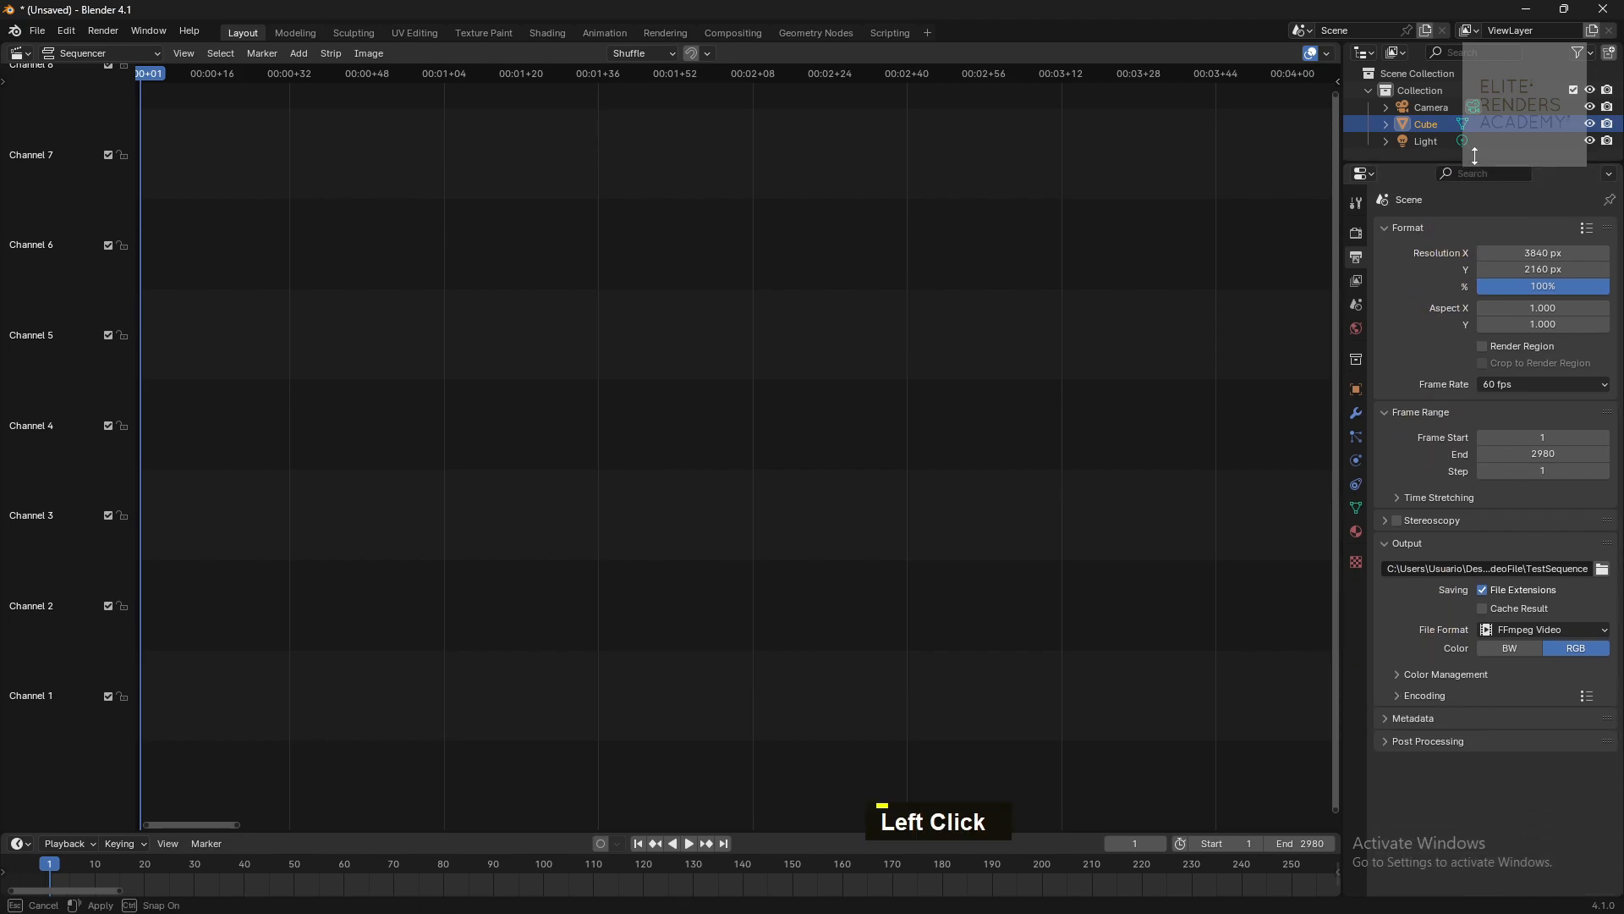
left_click(1396, 685)
scroll(1449, 647, "down", 3)
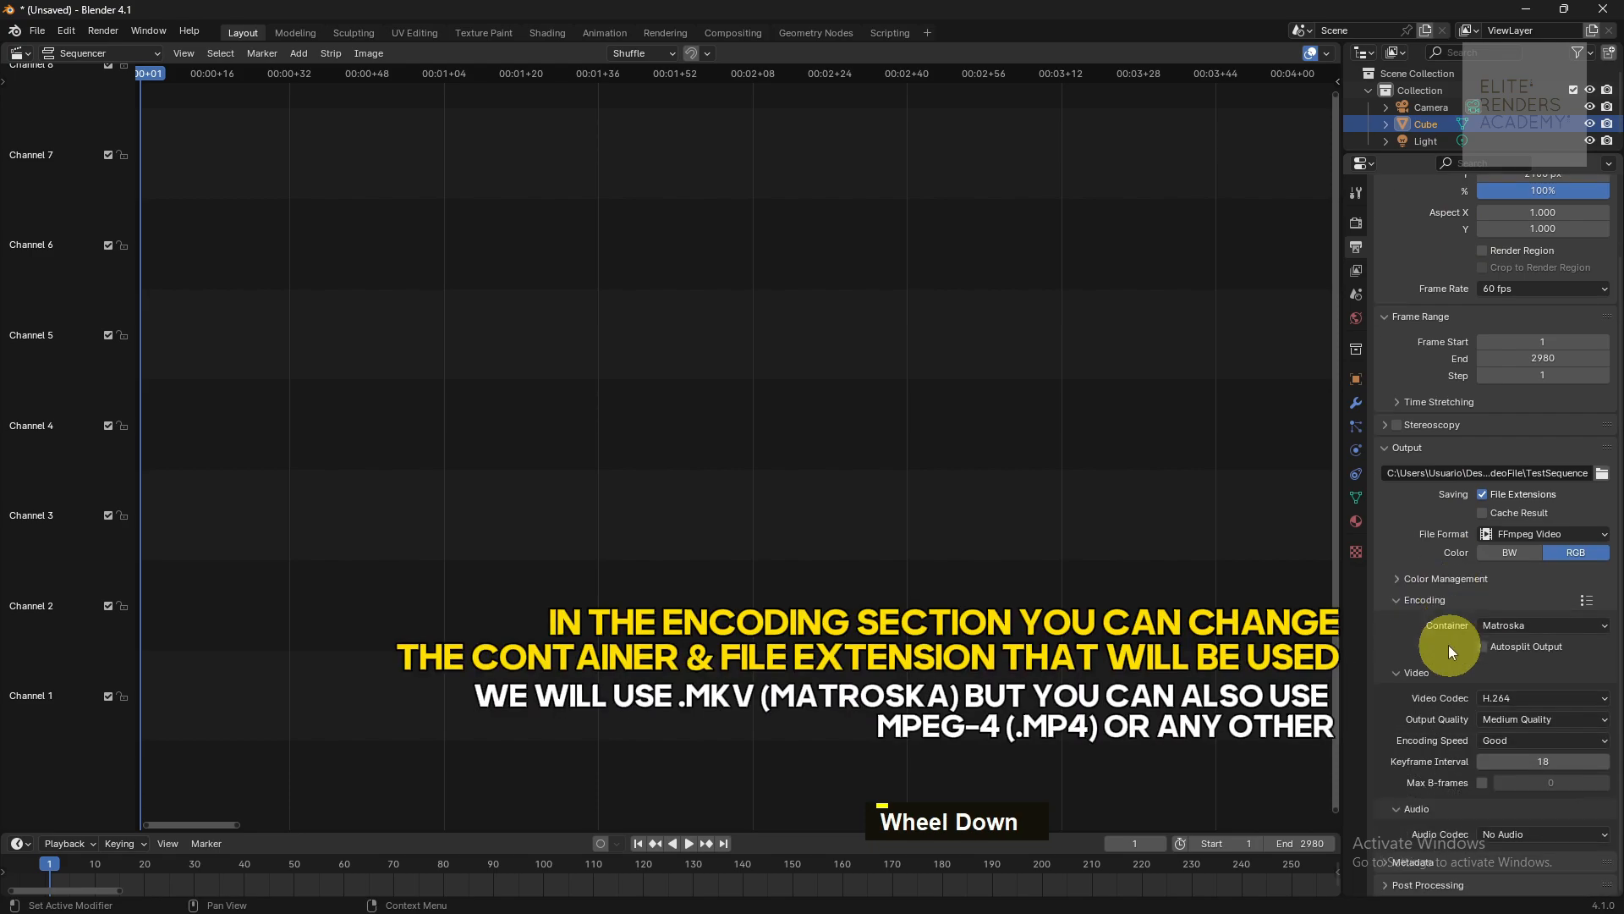
left_click(1519, 627)
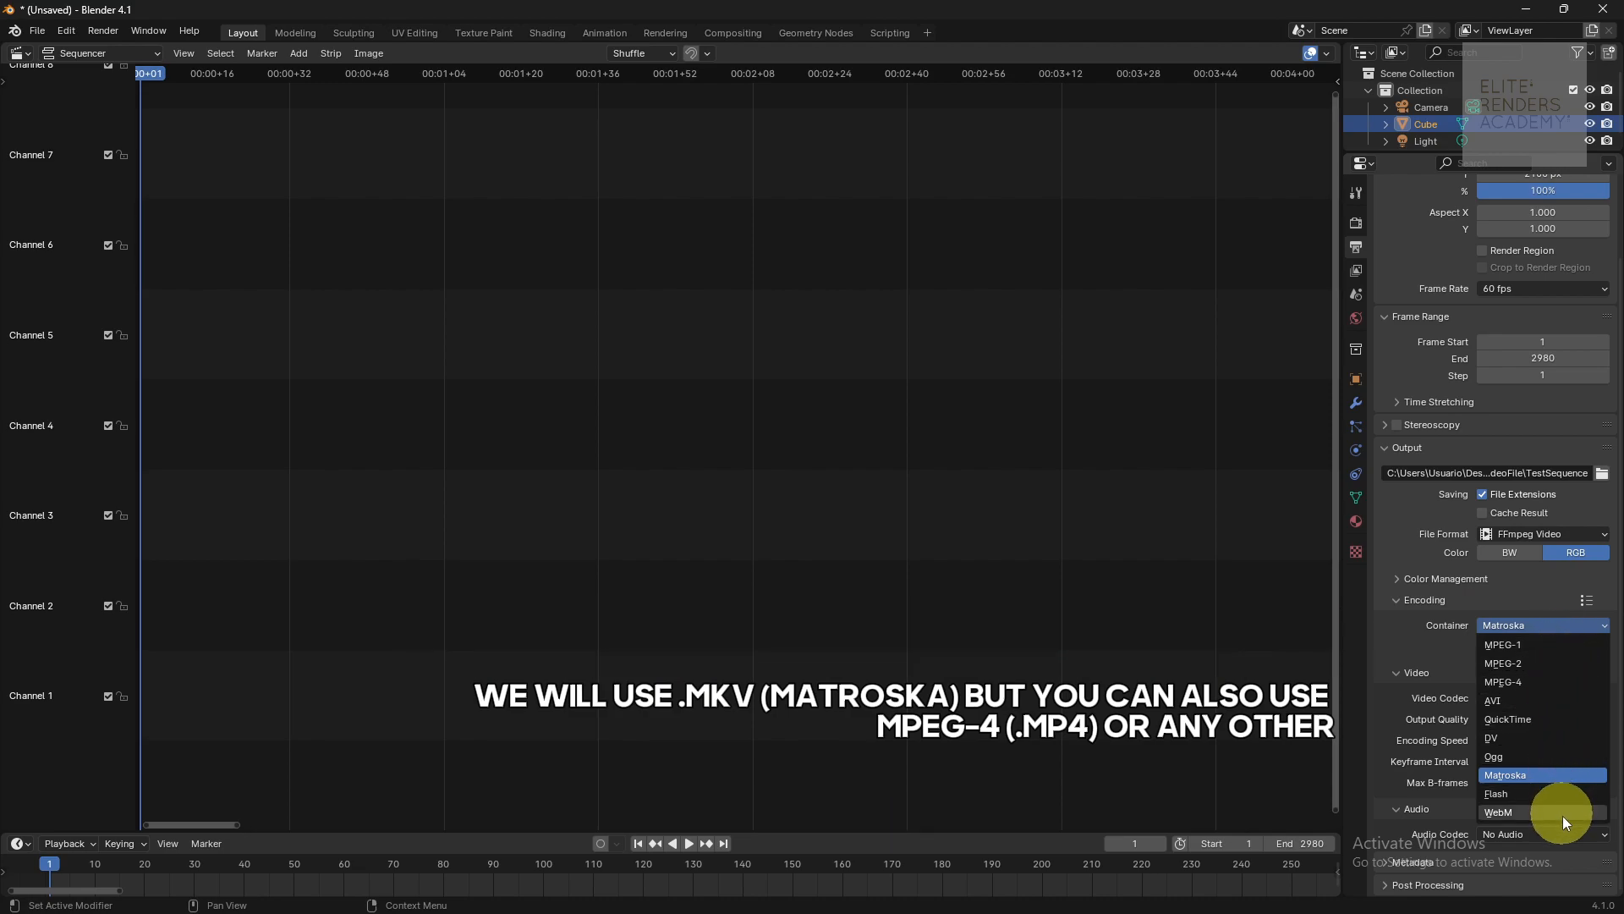
left_click(1561, 776)
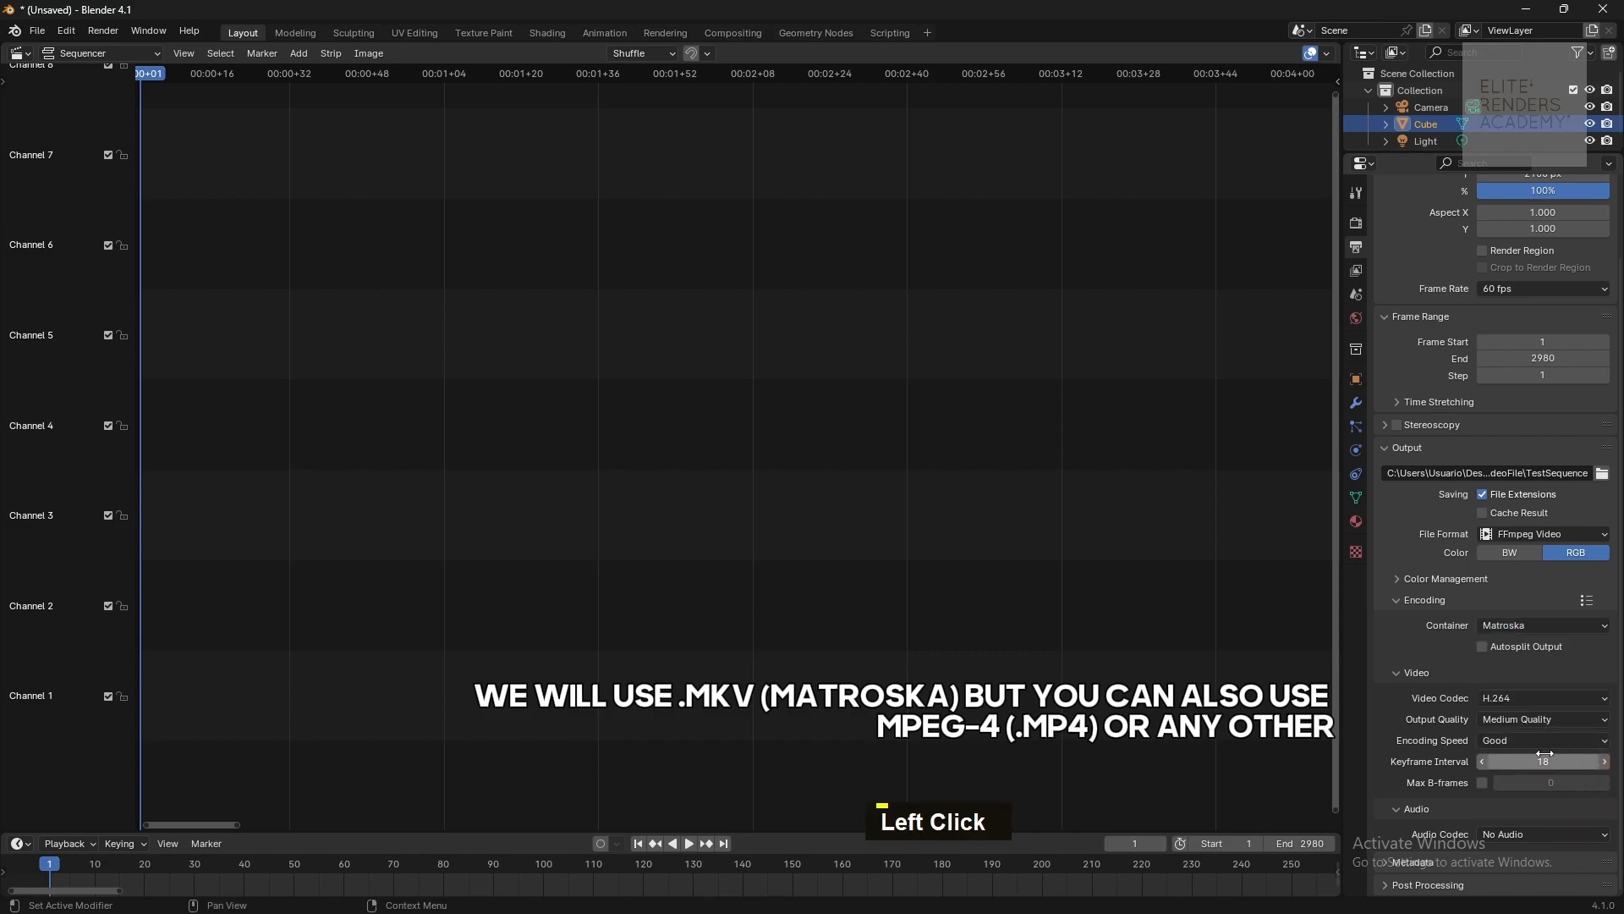
Configure the video encoding with the H.264 codec, Perceptually Lossless output quality and Slowest encoding speed
left_click(1540, 698)
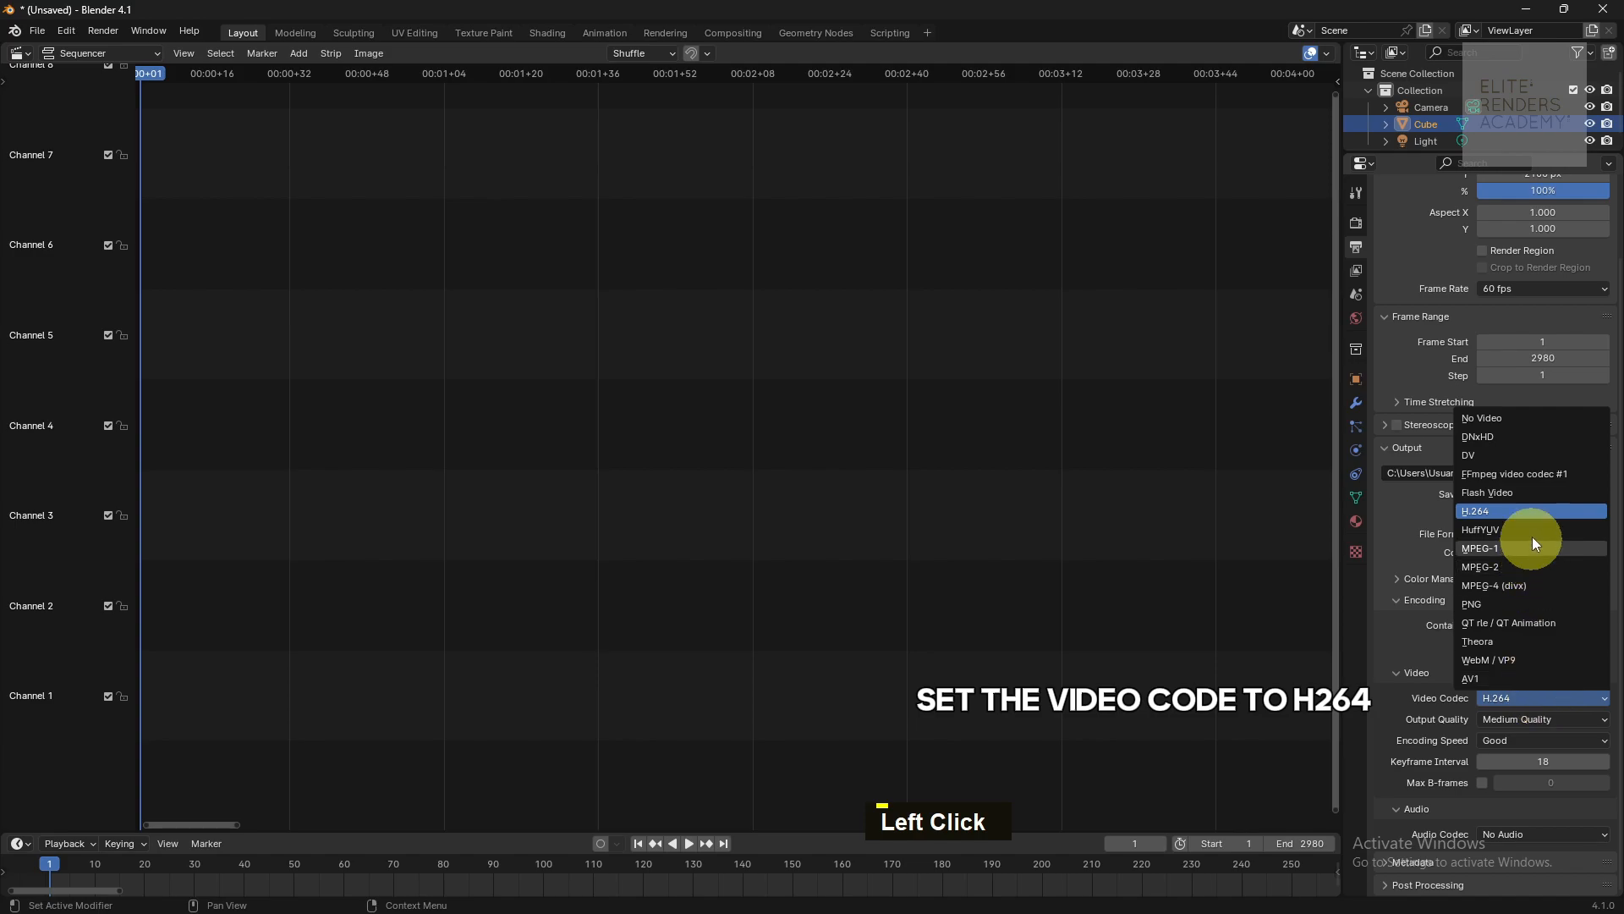
left_click(1550, 510)
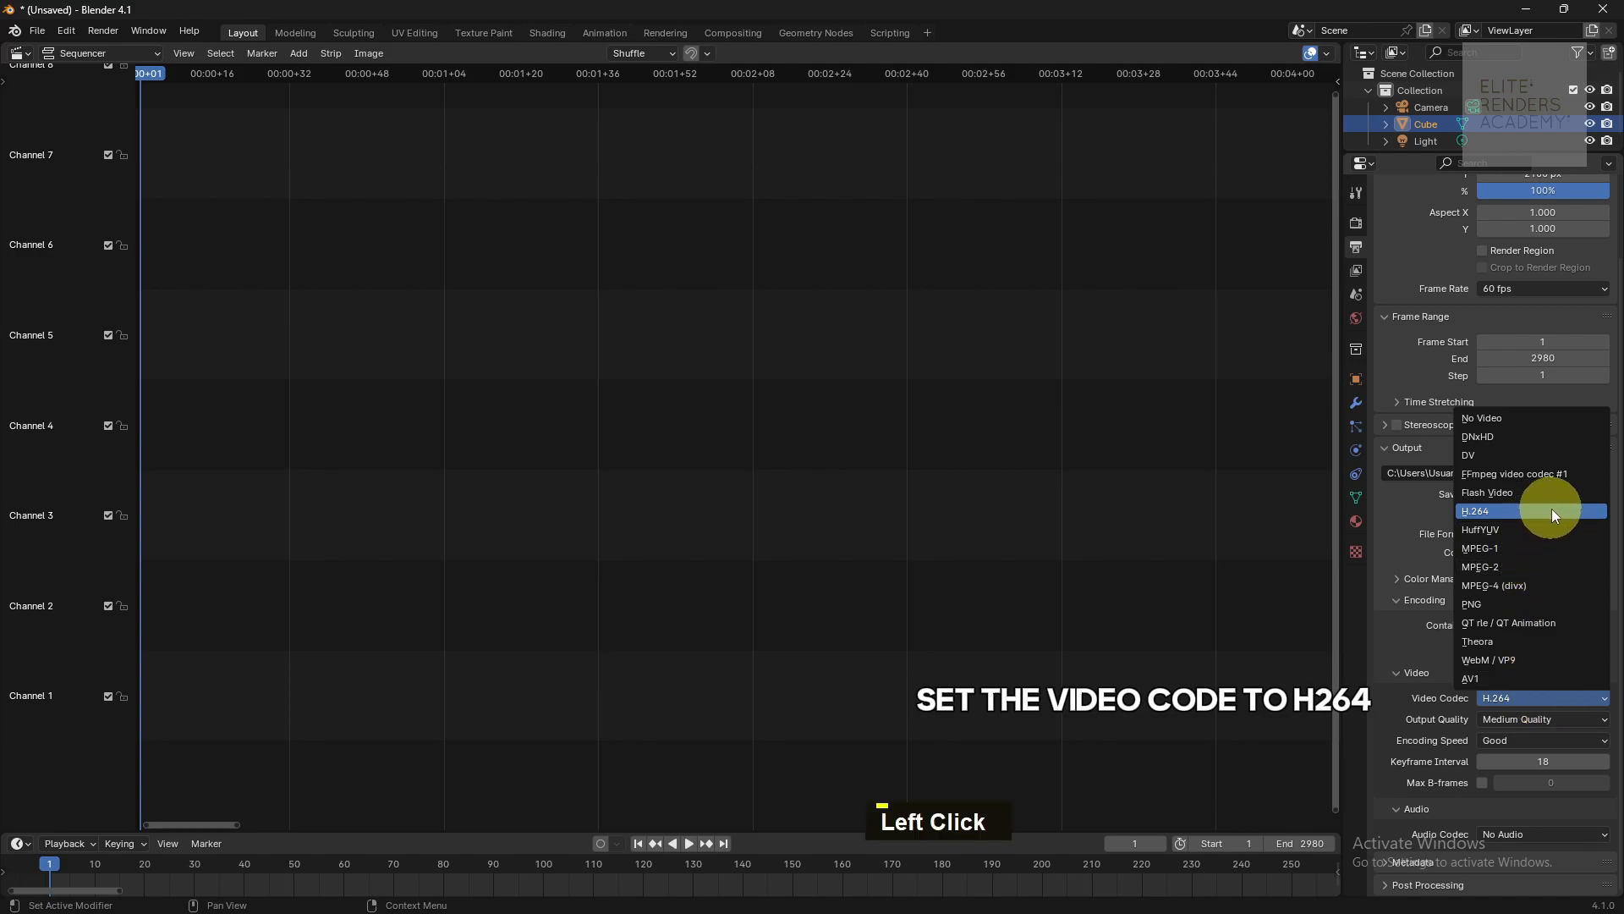
left_click(1545, 719)
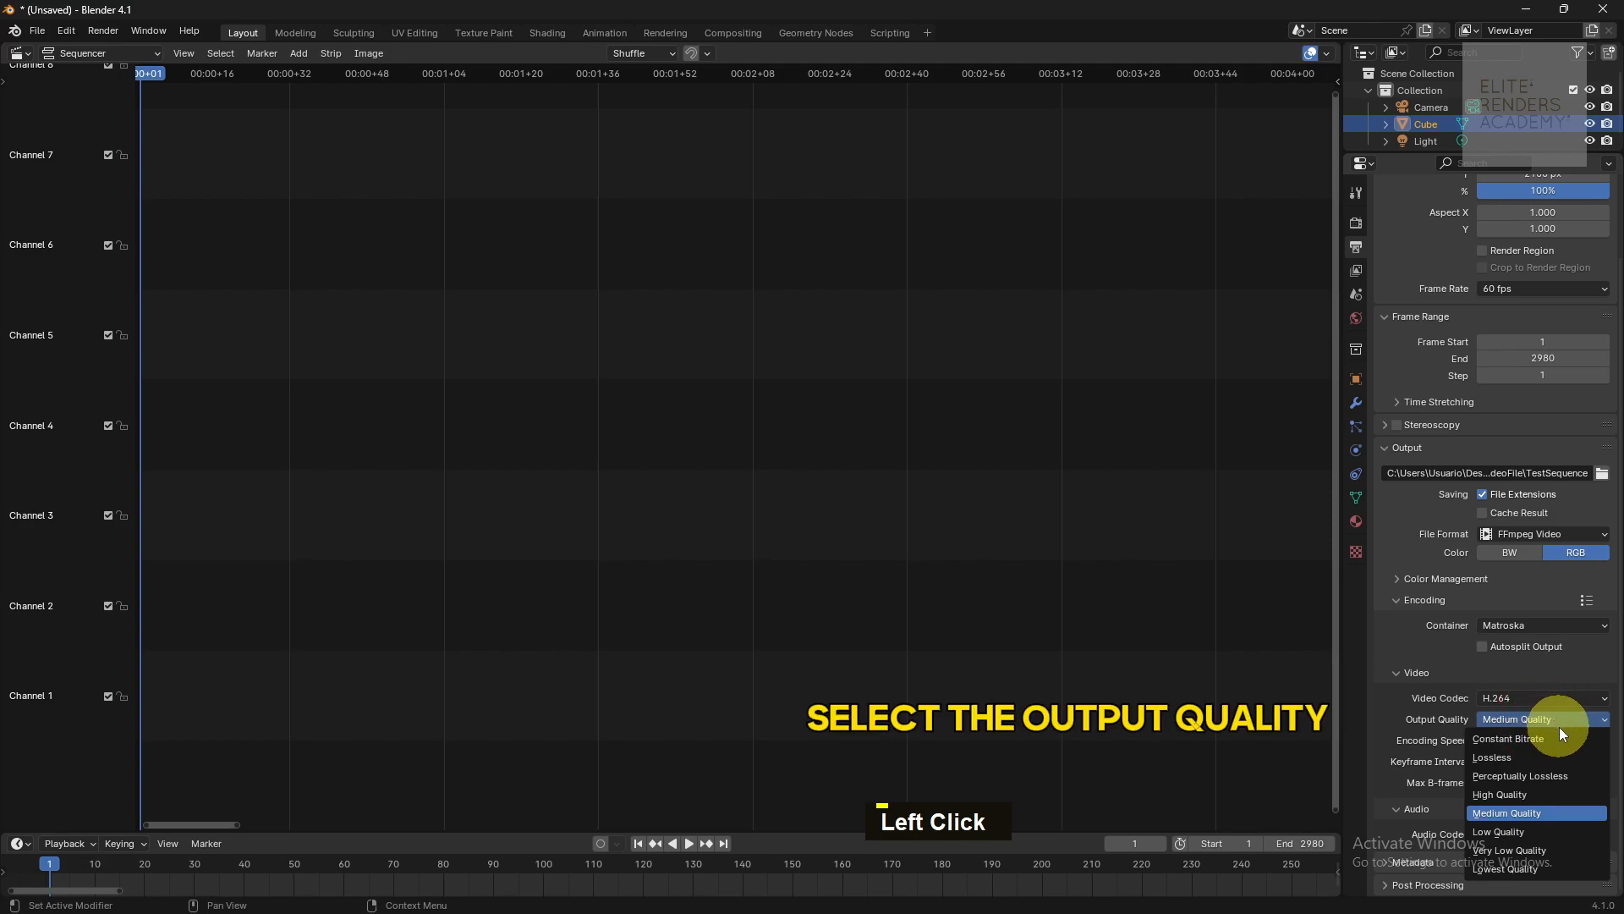
left_click(1565, 772)
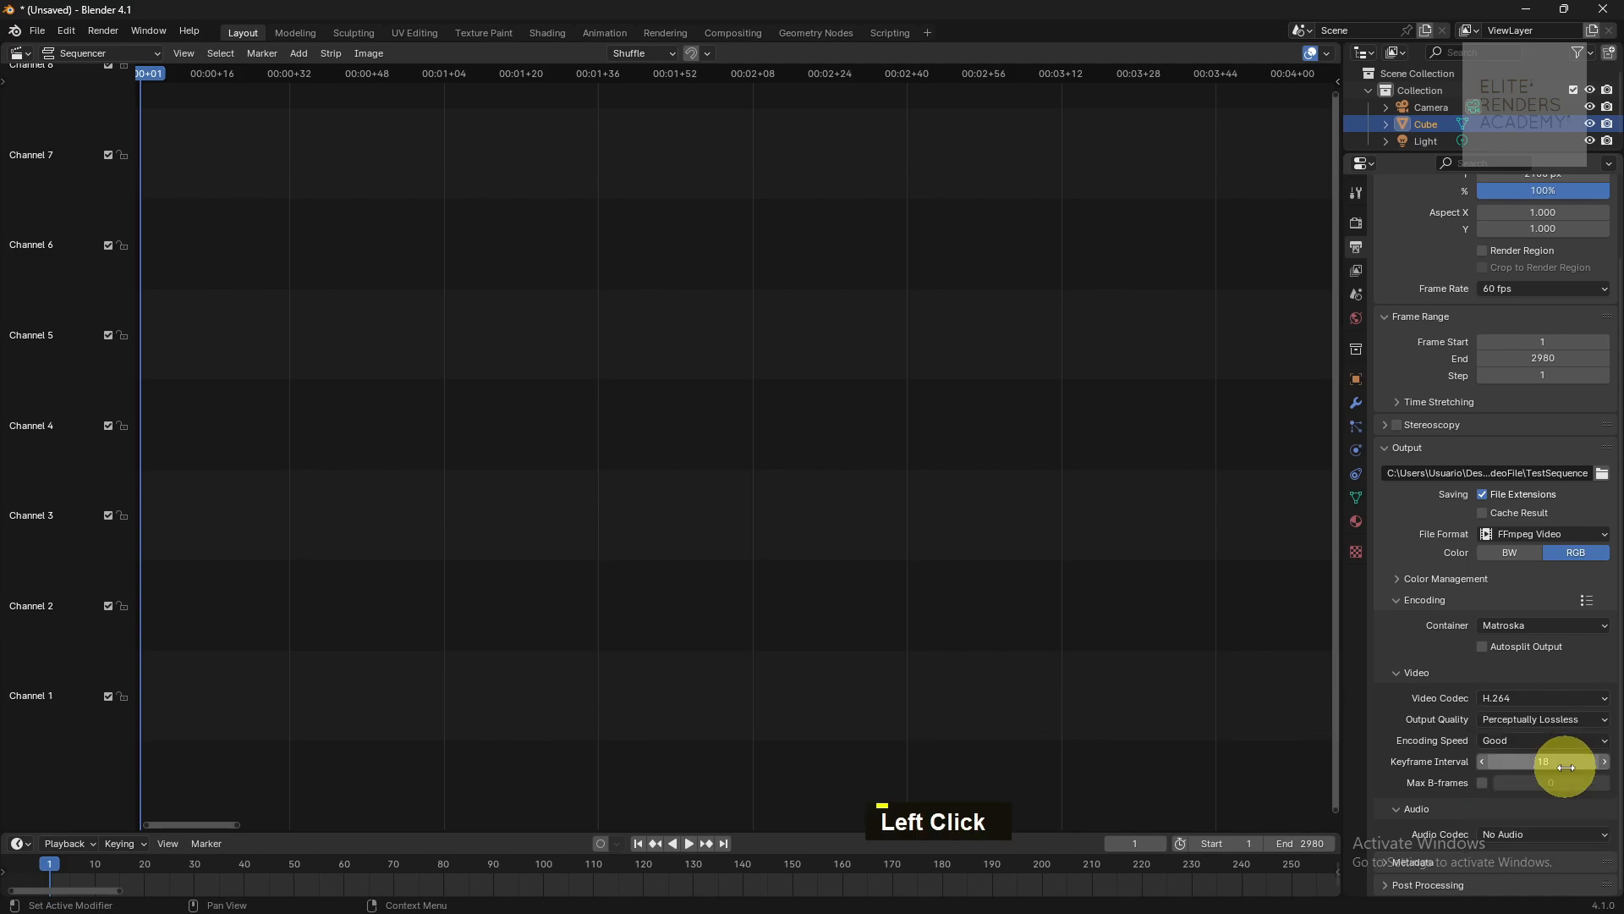
left_click(1572, 744)
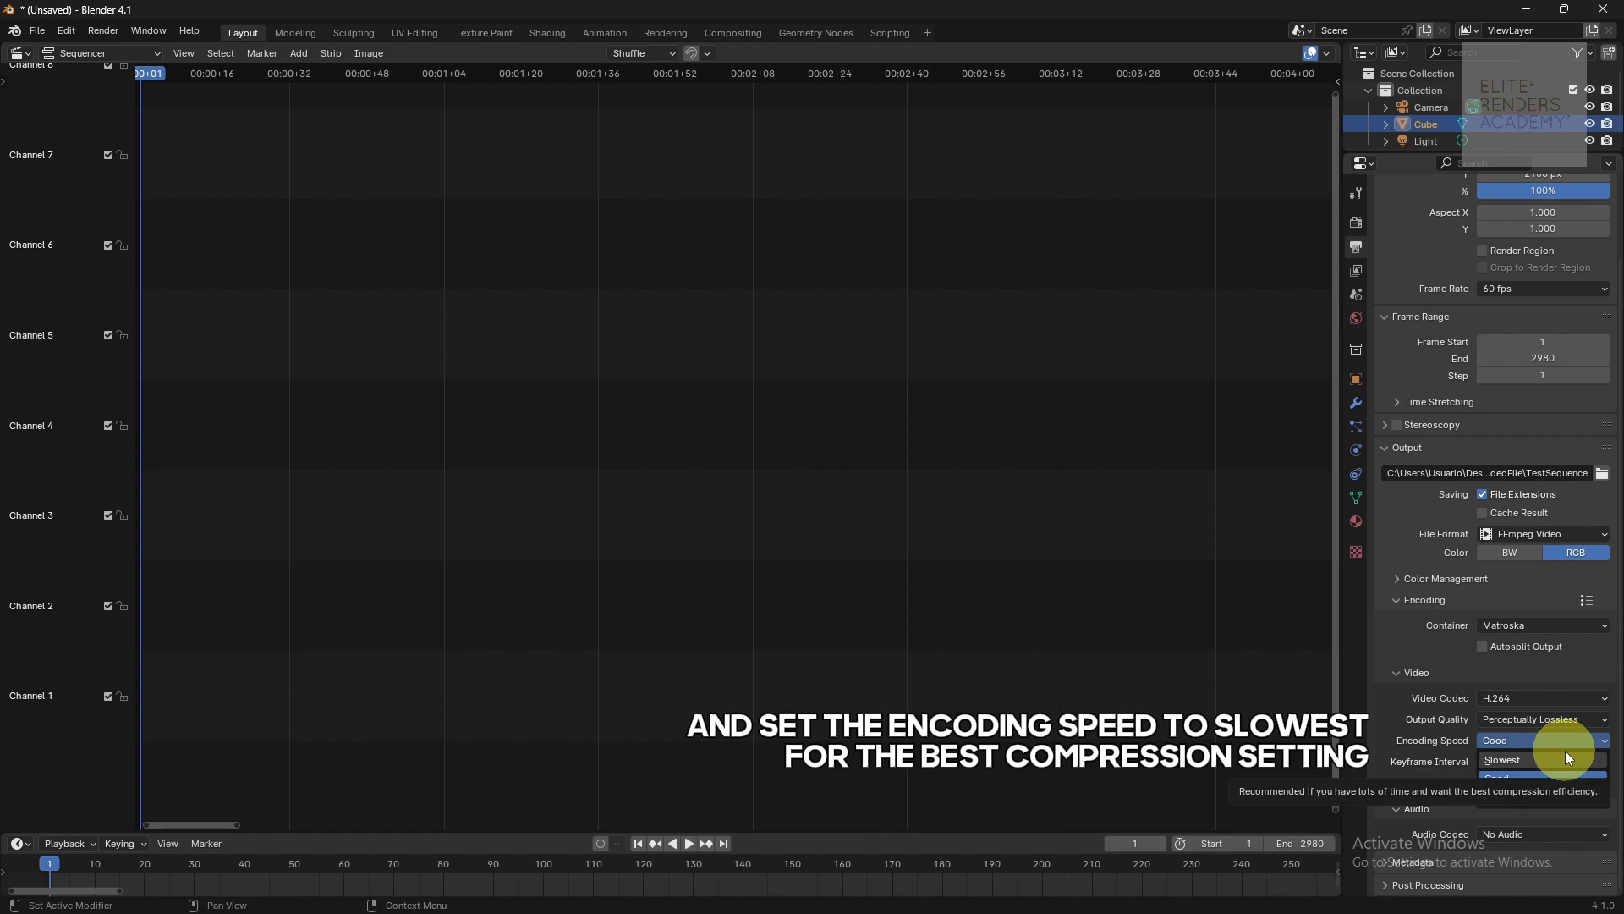
left_click(1567, 758)
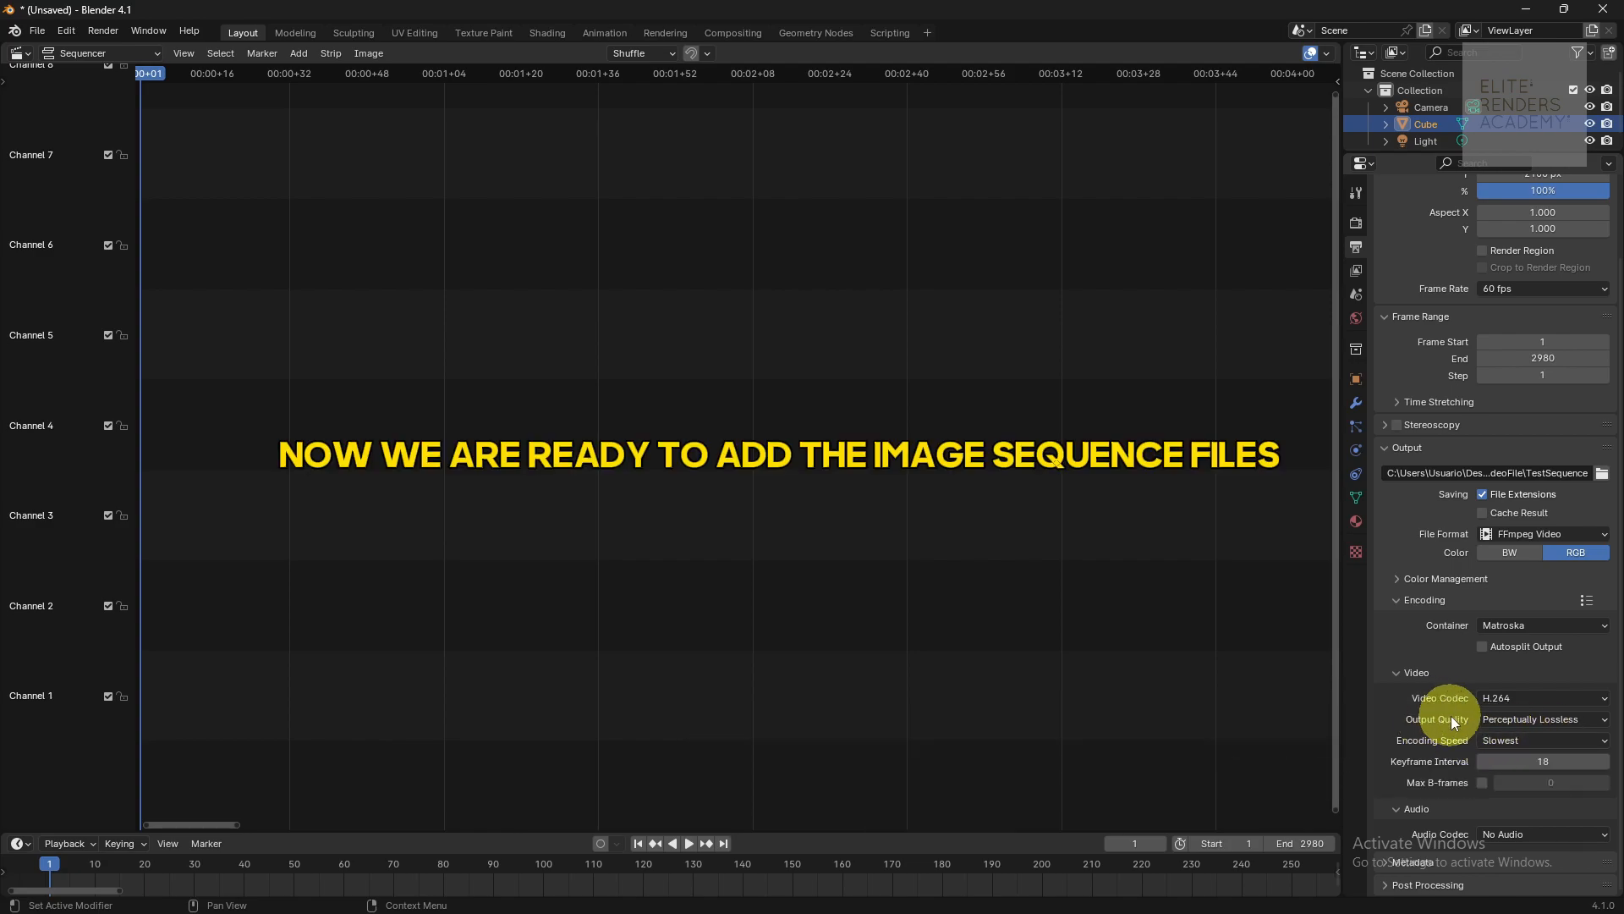
Start adding an Image/Sequence strip and select the 4K Sequence folder on the Desktop
scroll(1450, 716, "up", 3)
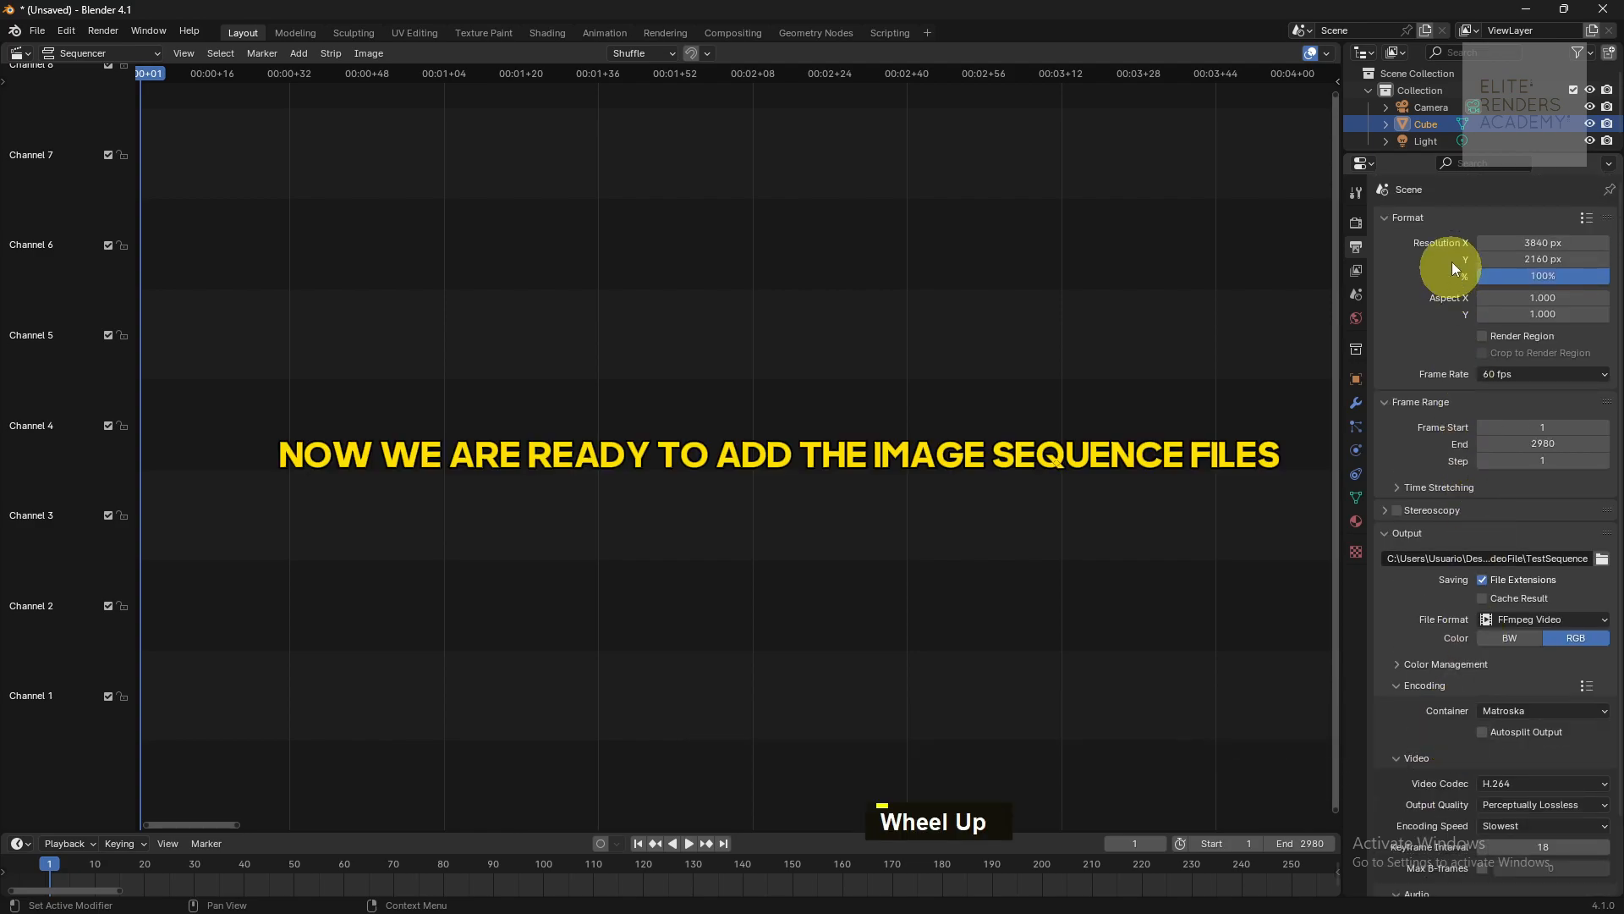
key("shift+f")
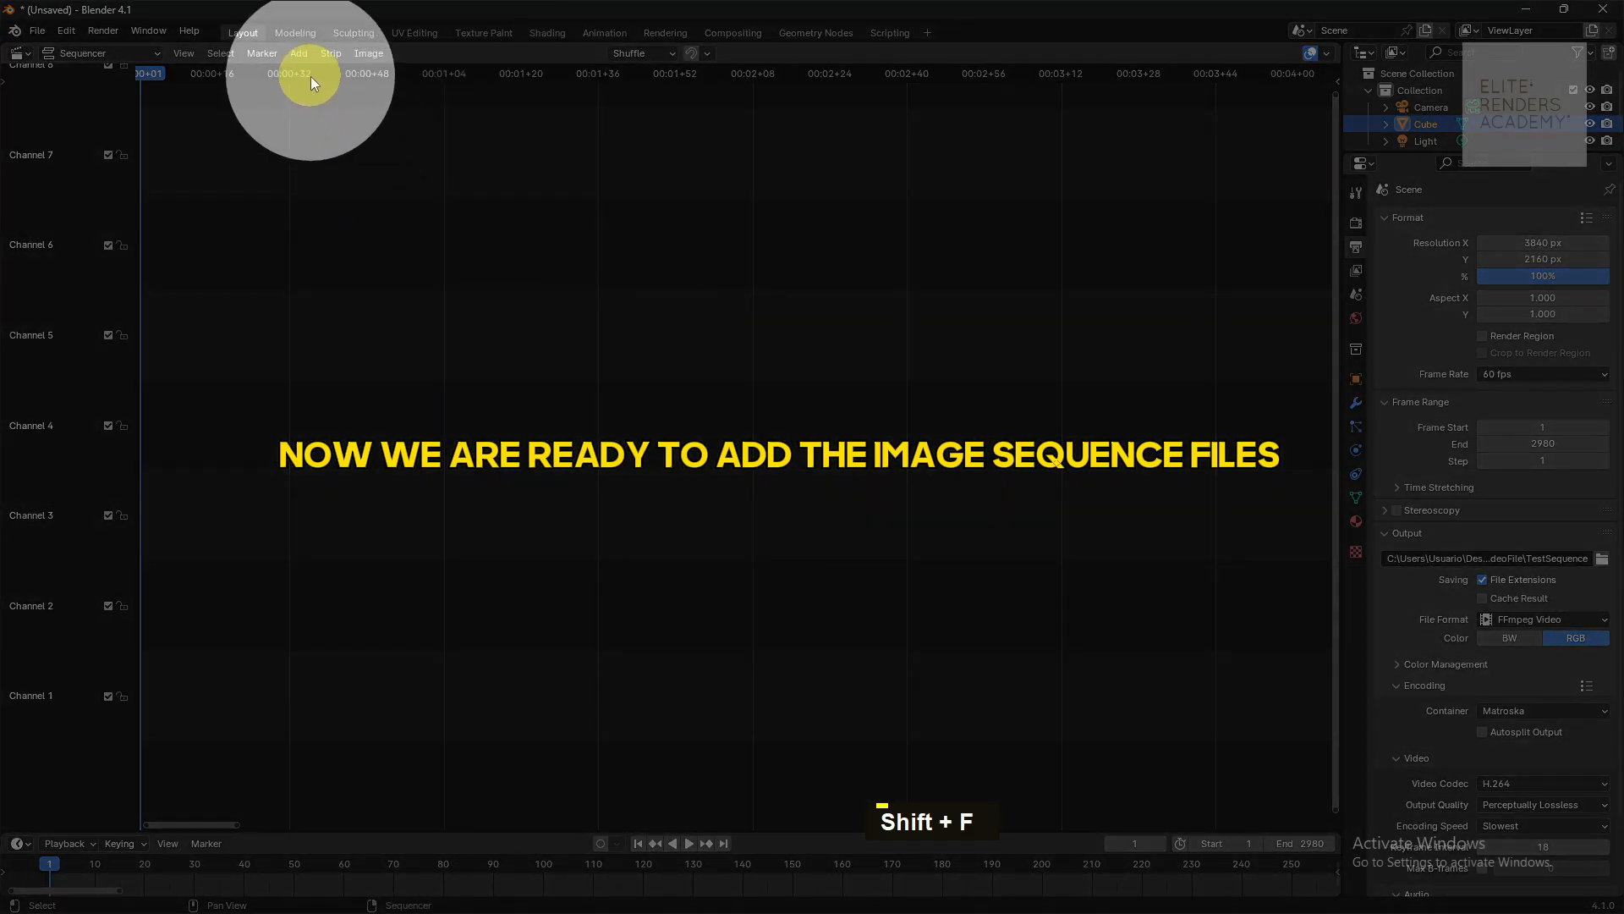
left_click(300, 54)
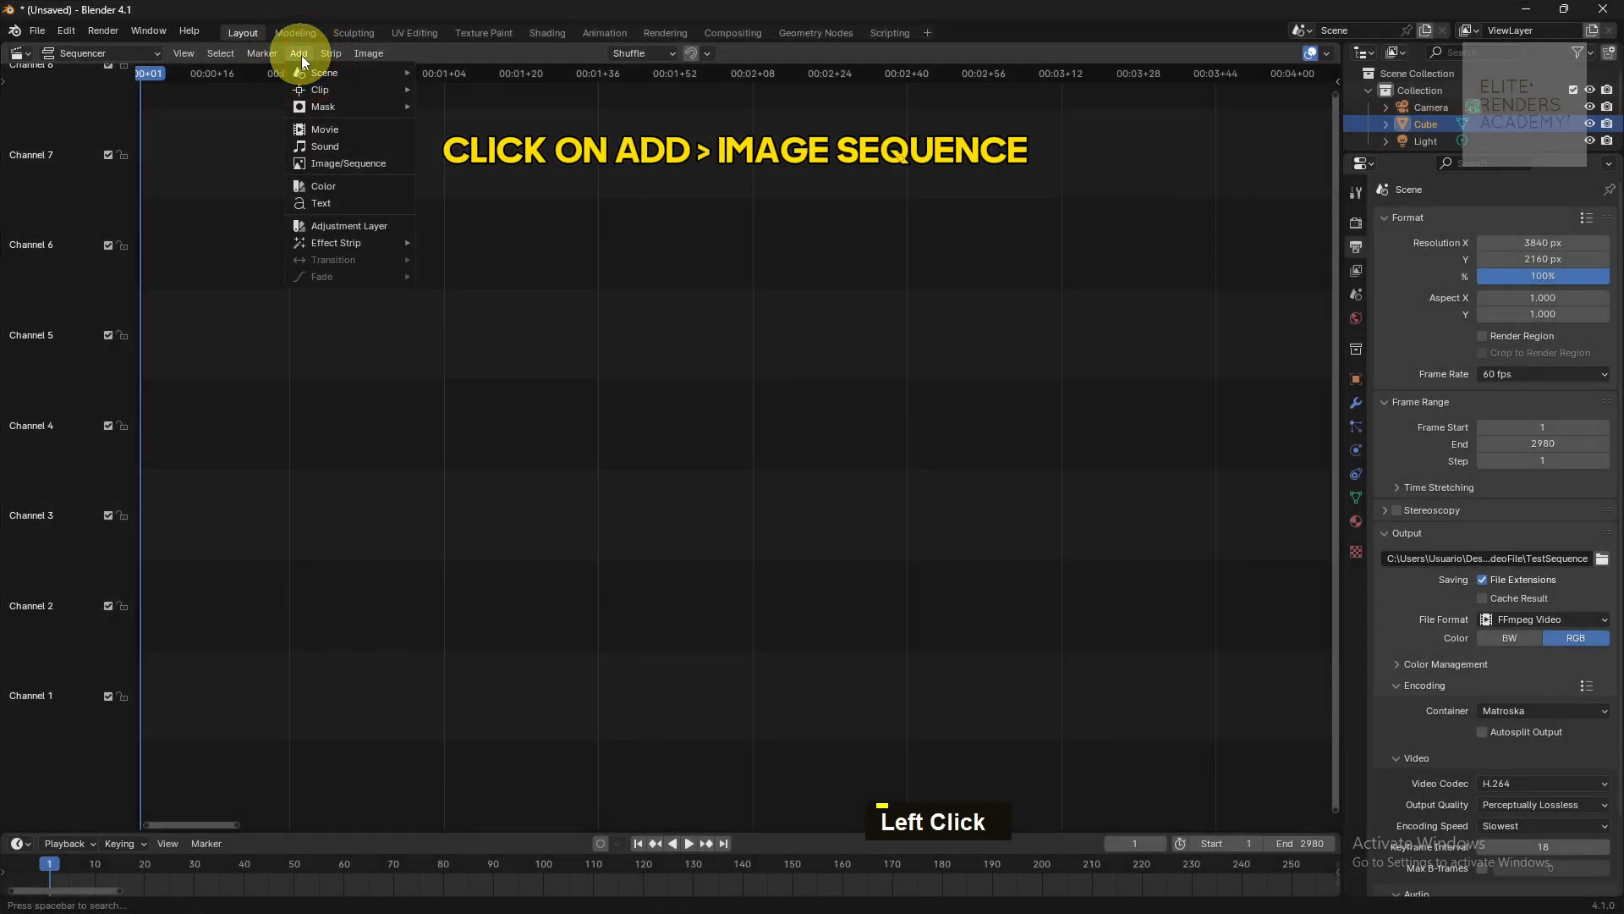
left_click(319, 164)
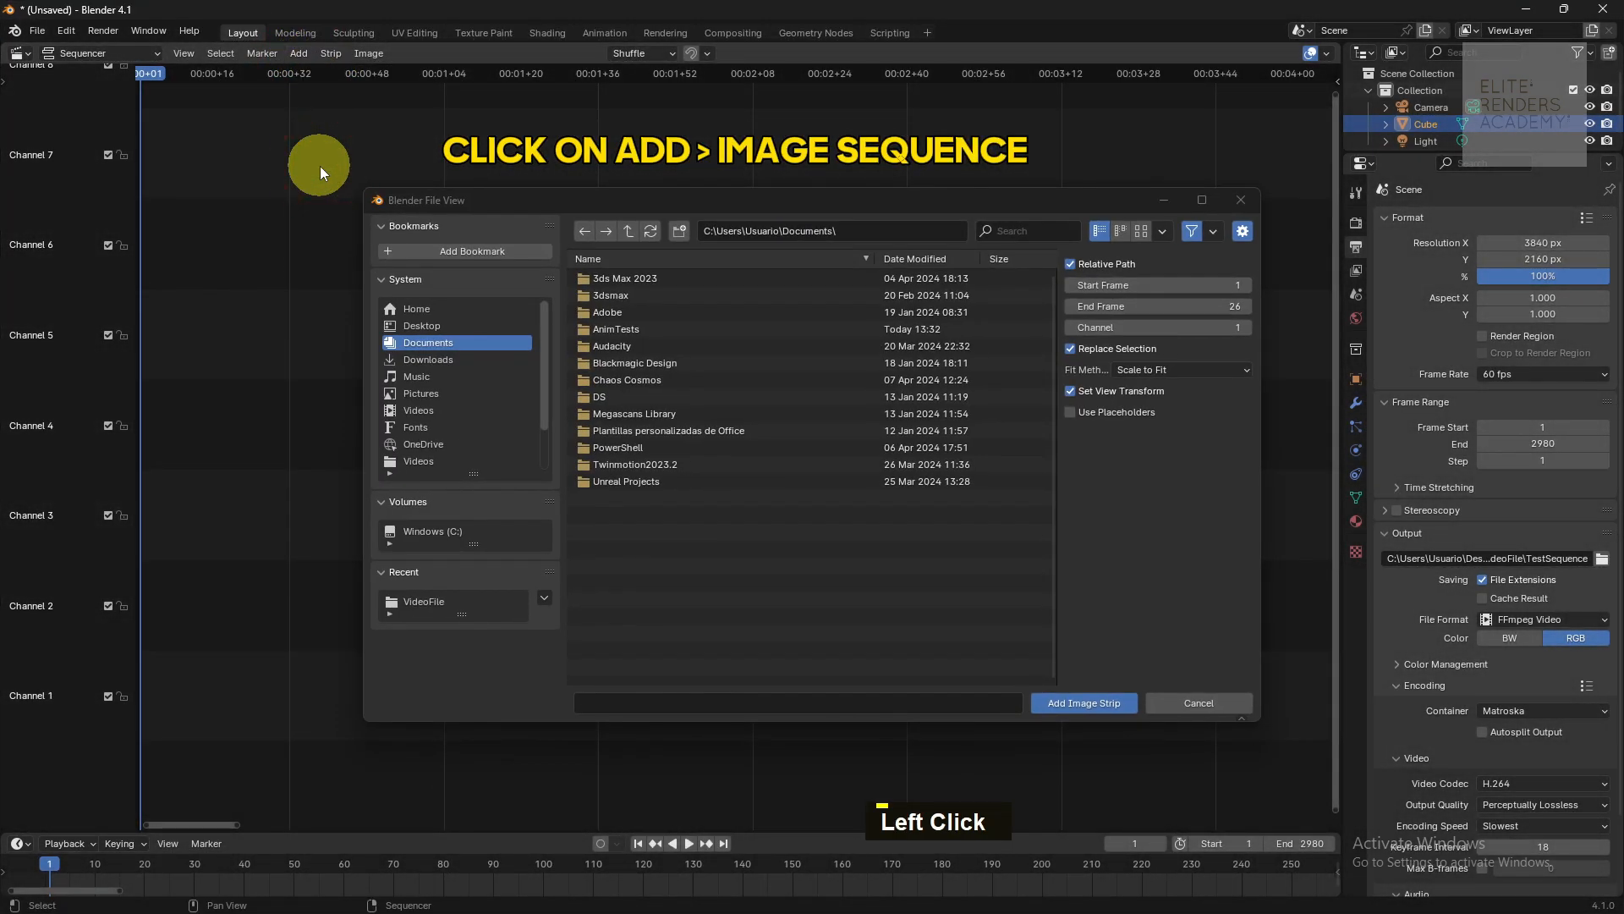
left_click(425, 326)
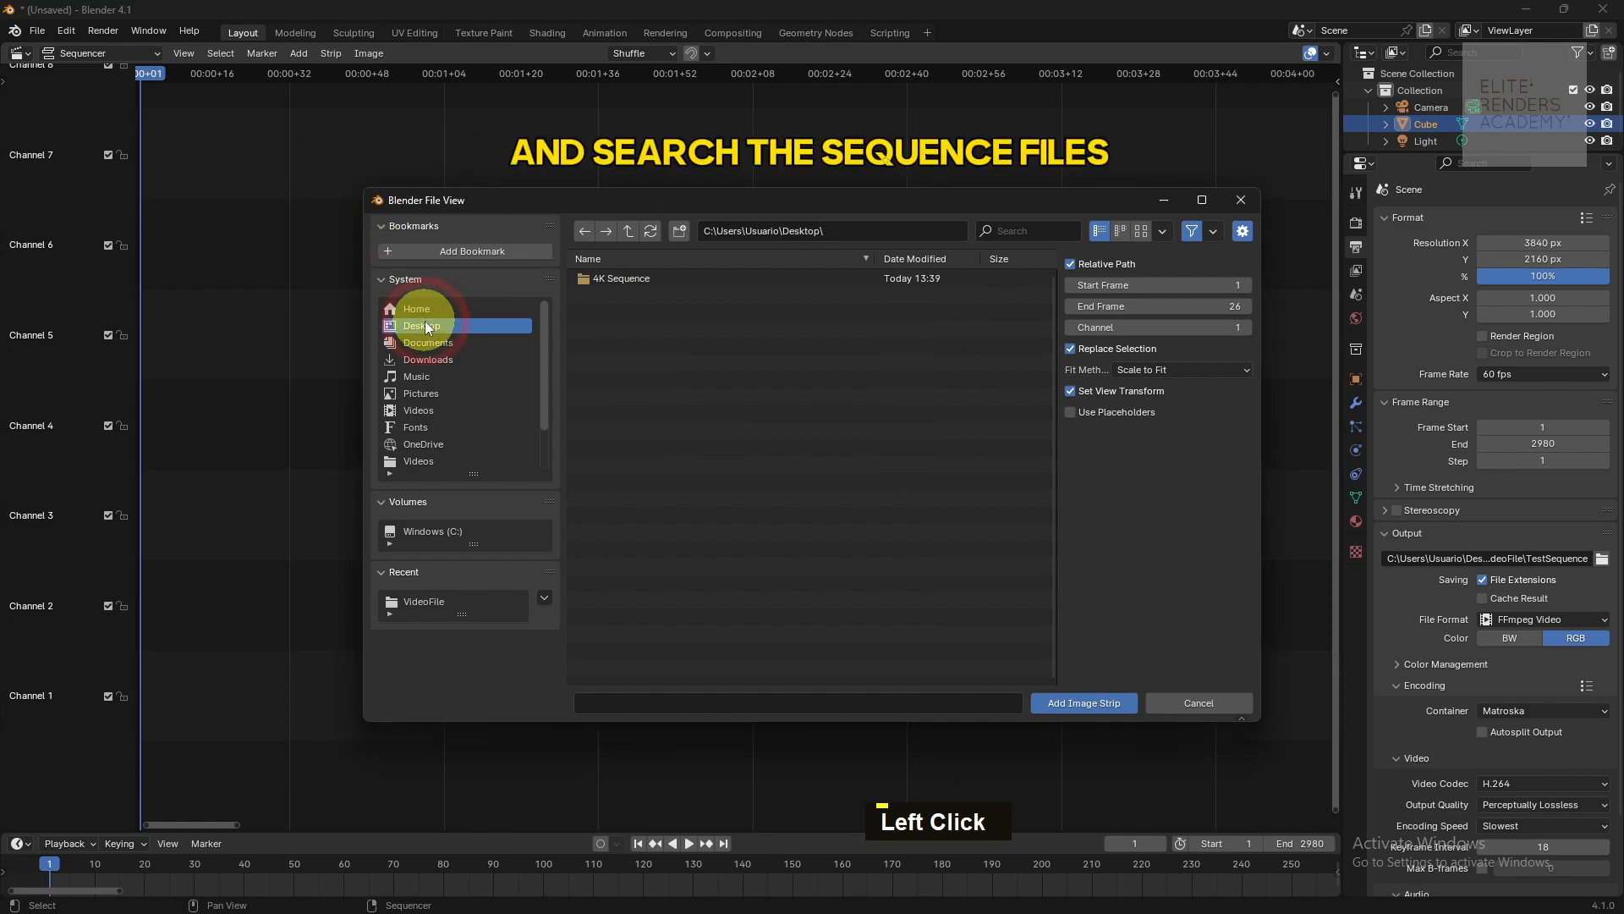
left_click(628, 280)
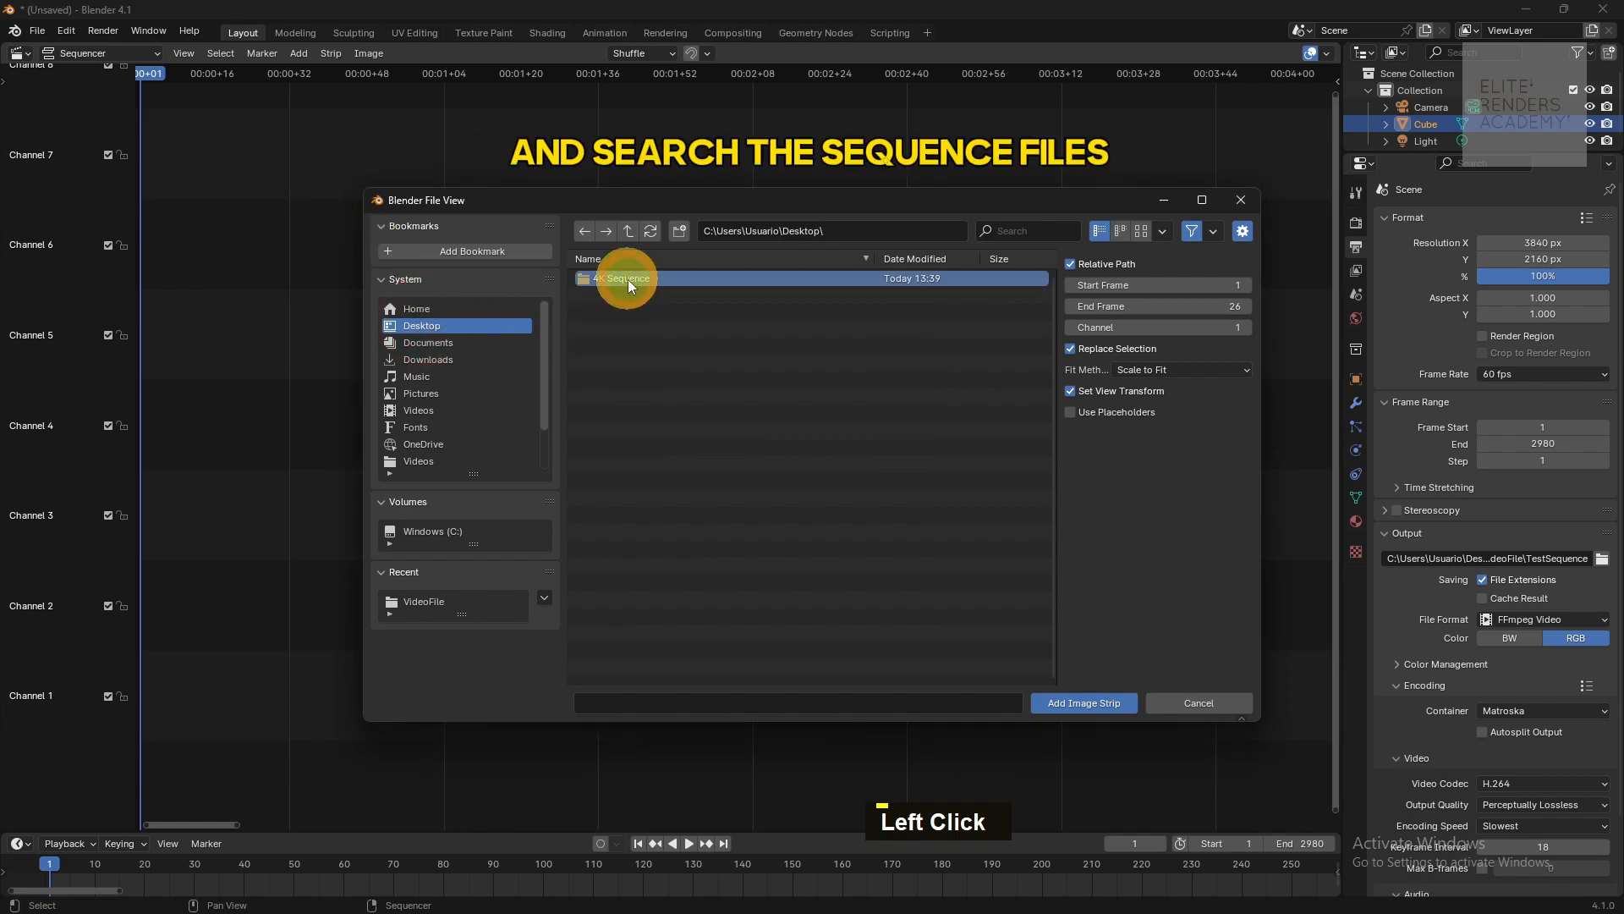
Switch to File Explorer and examine the numbering of the first and last images in the Desktop's 4K Sequence folder
key("alt+Tab")
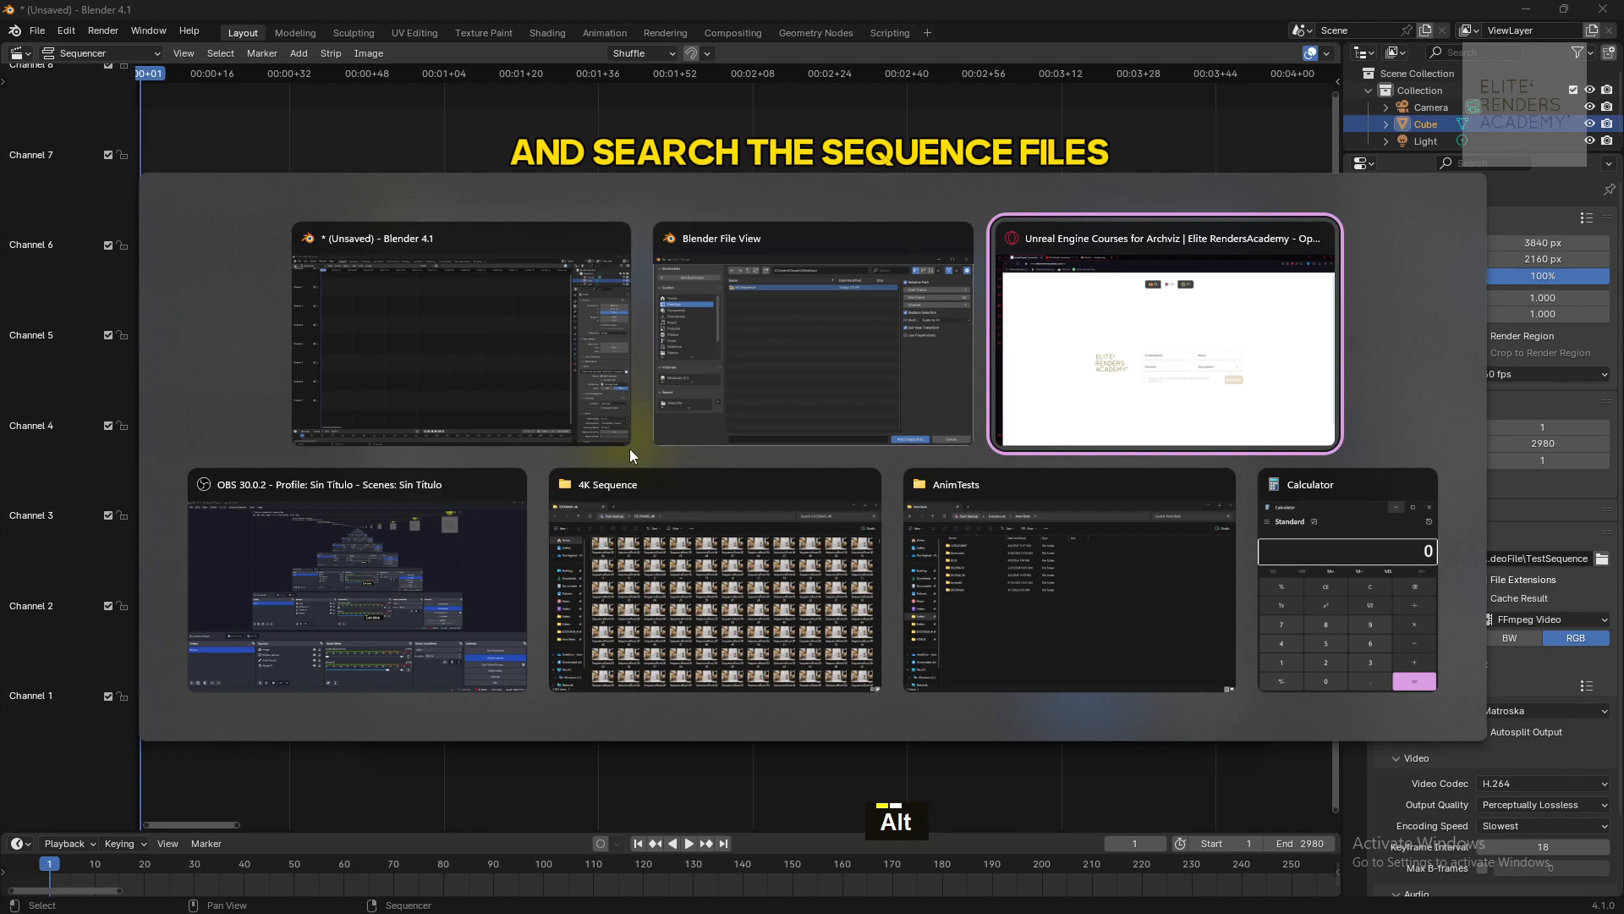
left_click(635, 494, "alt")
left_click(285, 451)
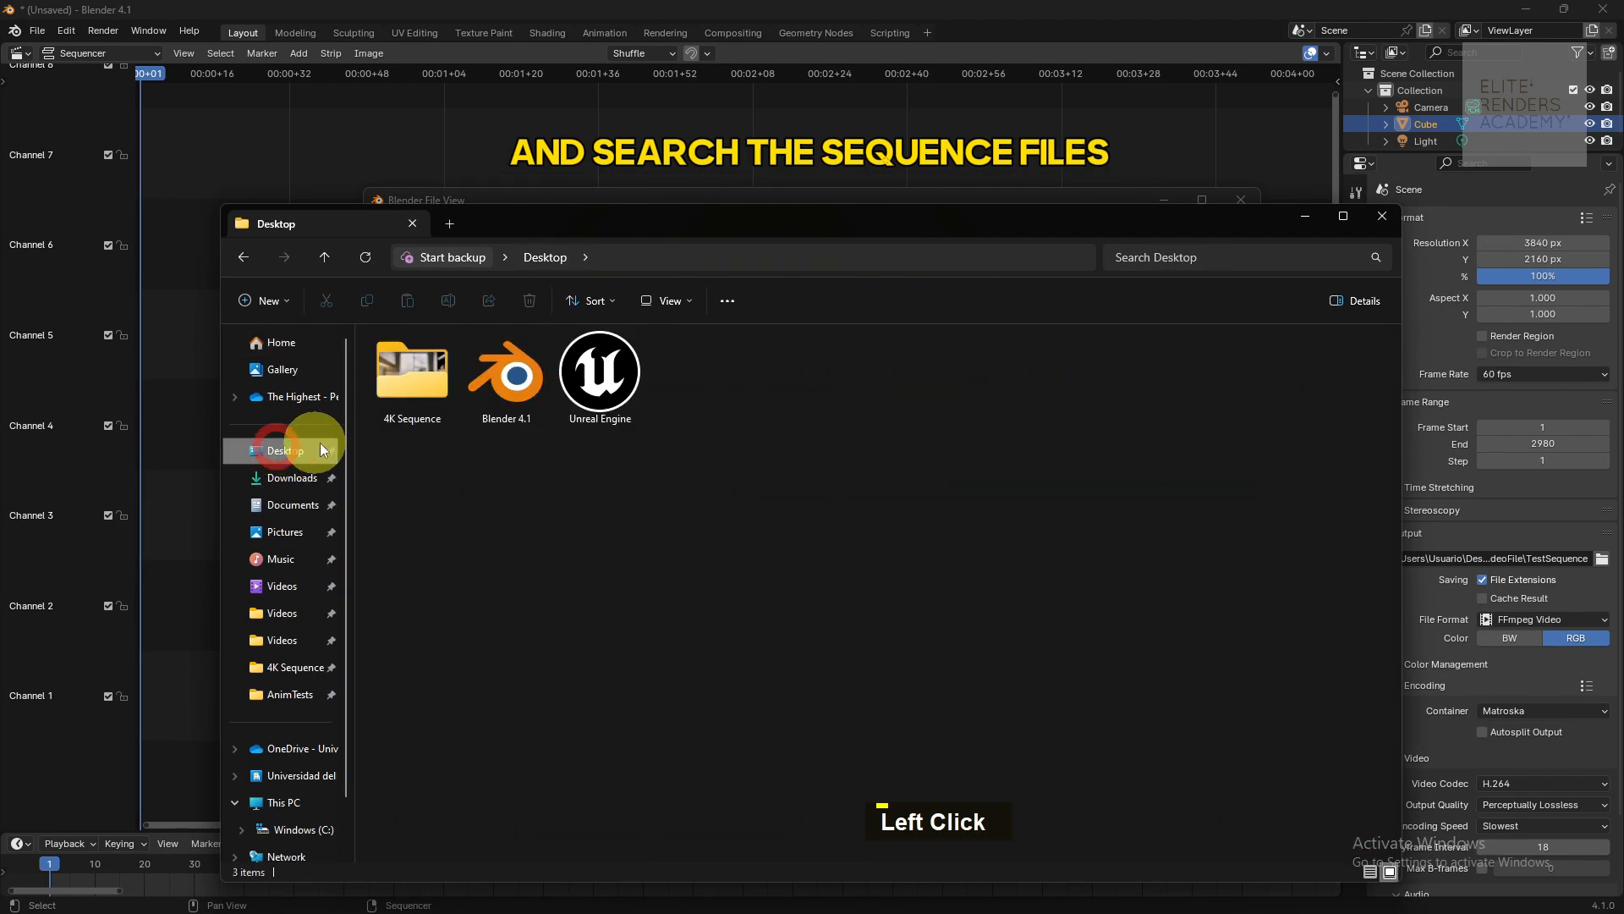
double_click(419, 387)
left_click(510, 389)
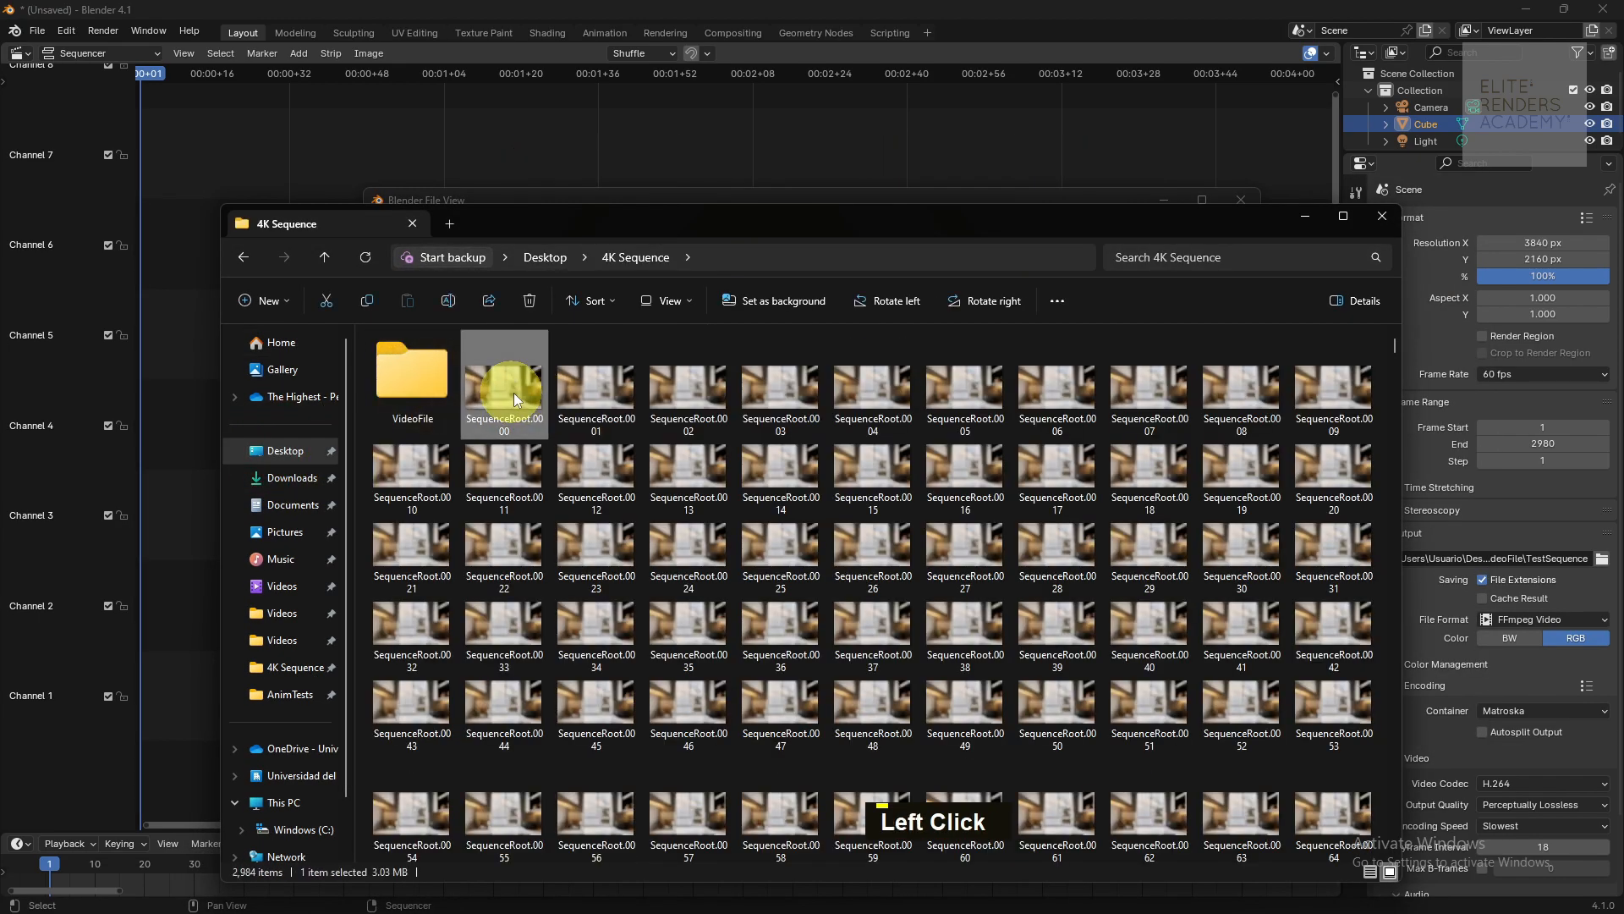
scroll(855, 446, "down", 15)
left_click_drag(1394, 385, 1398, 846)
scroll(1015, 497, "down", 2)
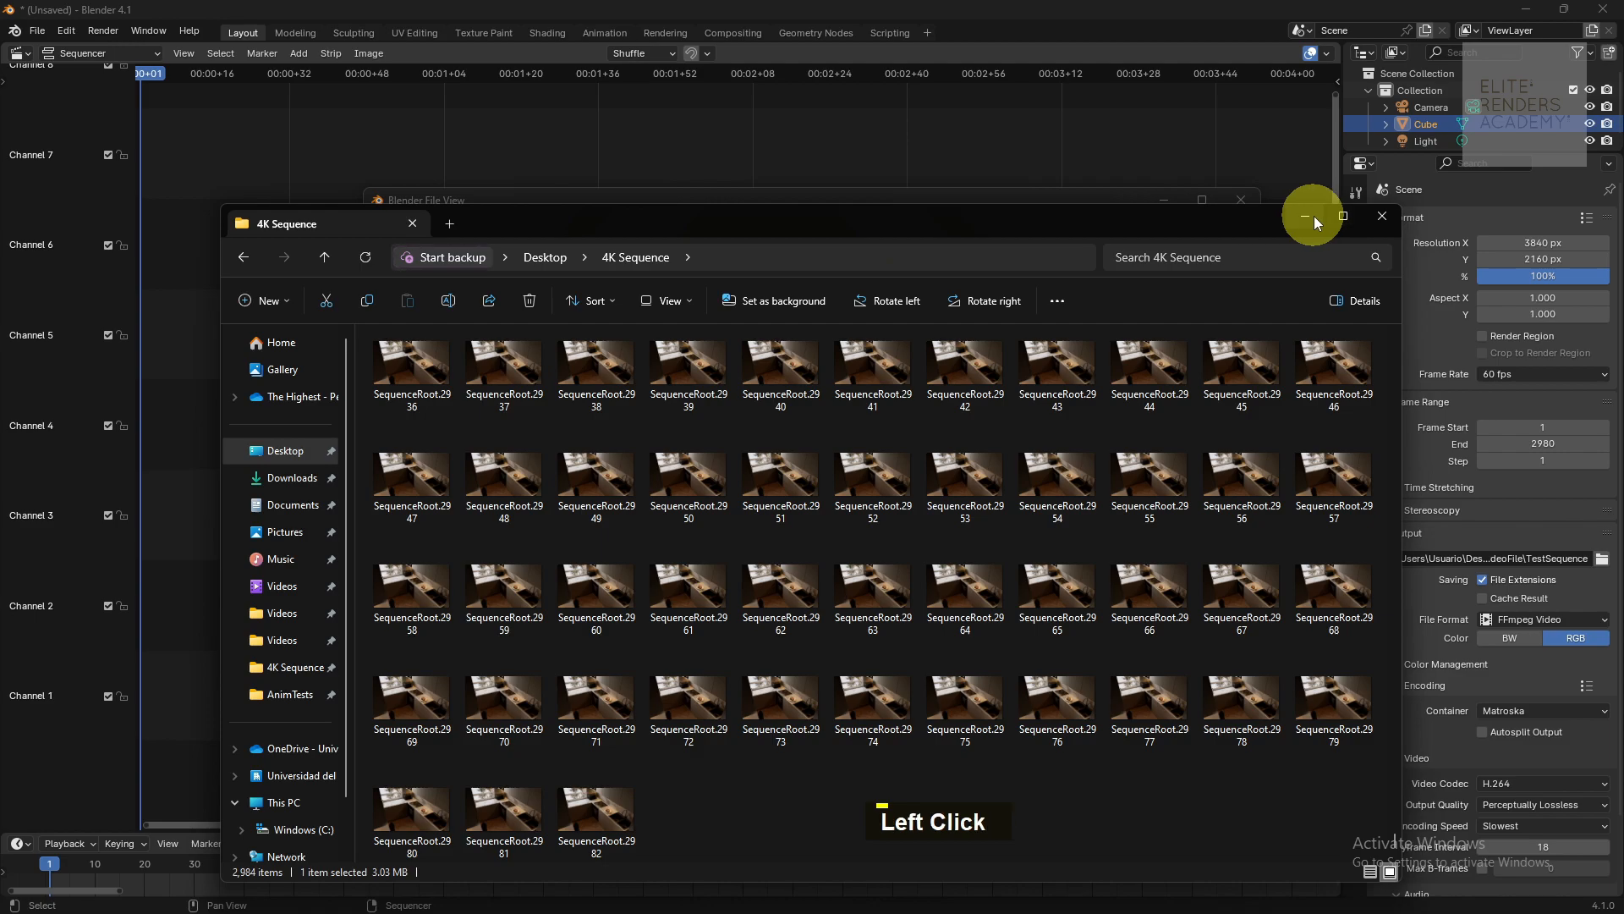
Return to Blender's file browser, open the 4K Sequence folder and add all its SequenceRoot JPEG images as an image strip
left_click(1314, 218)
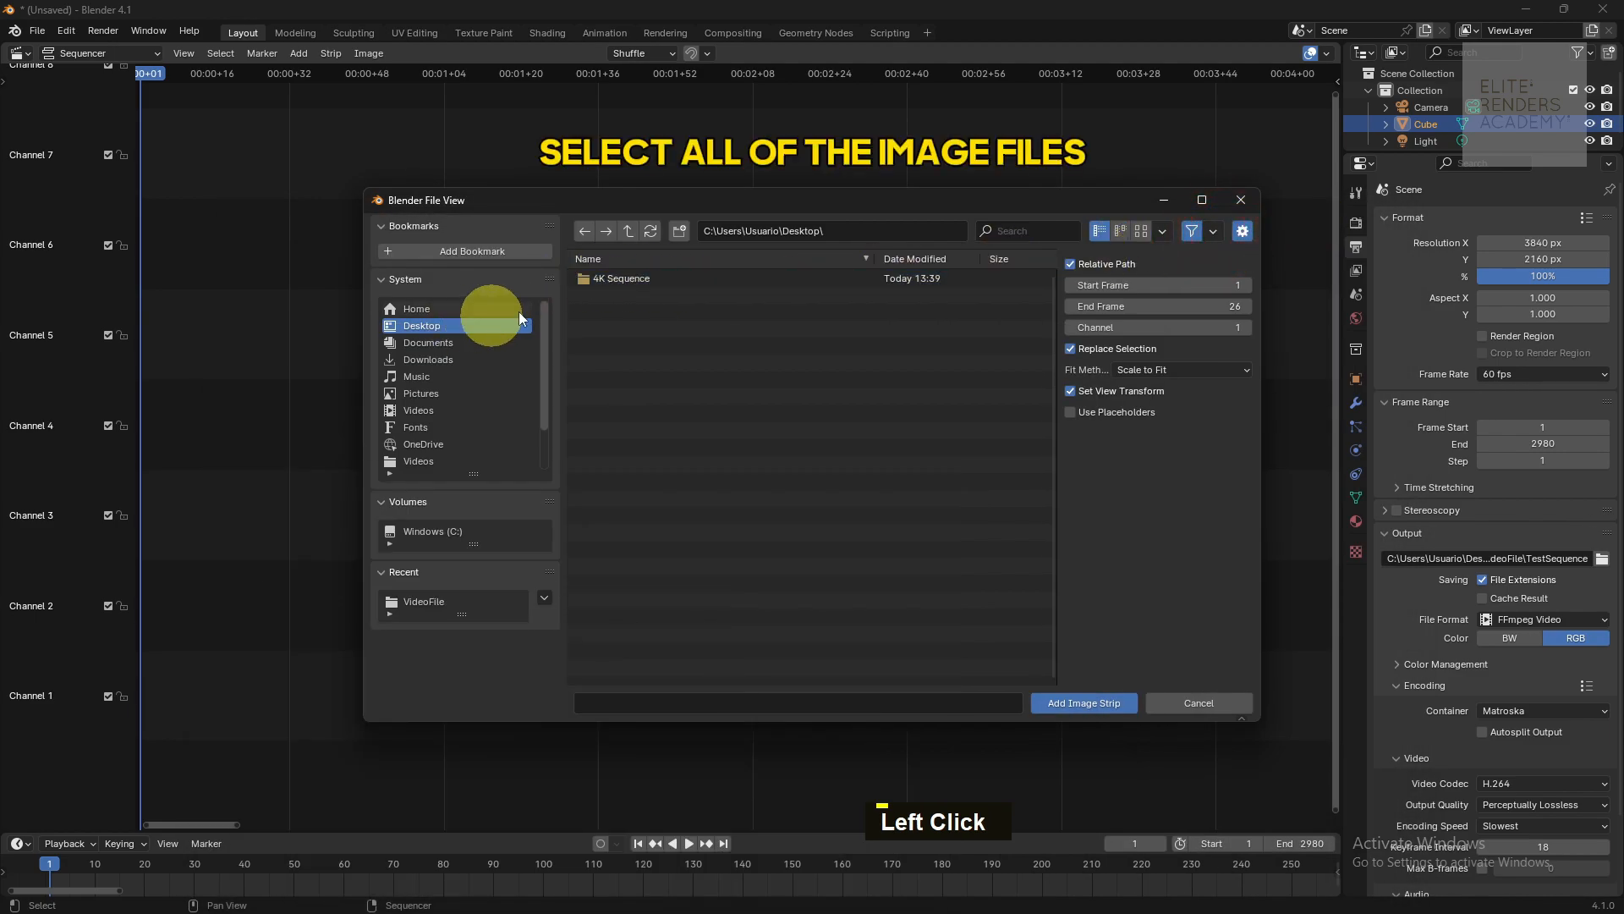
double_click(611, 277)
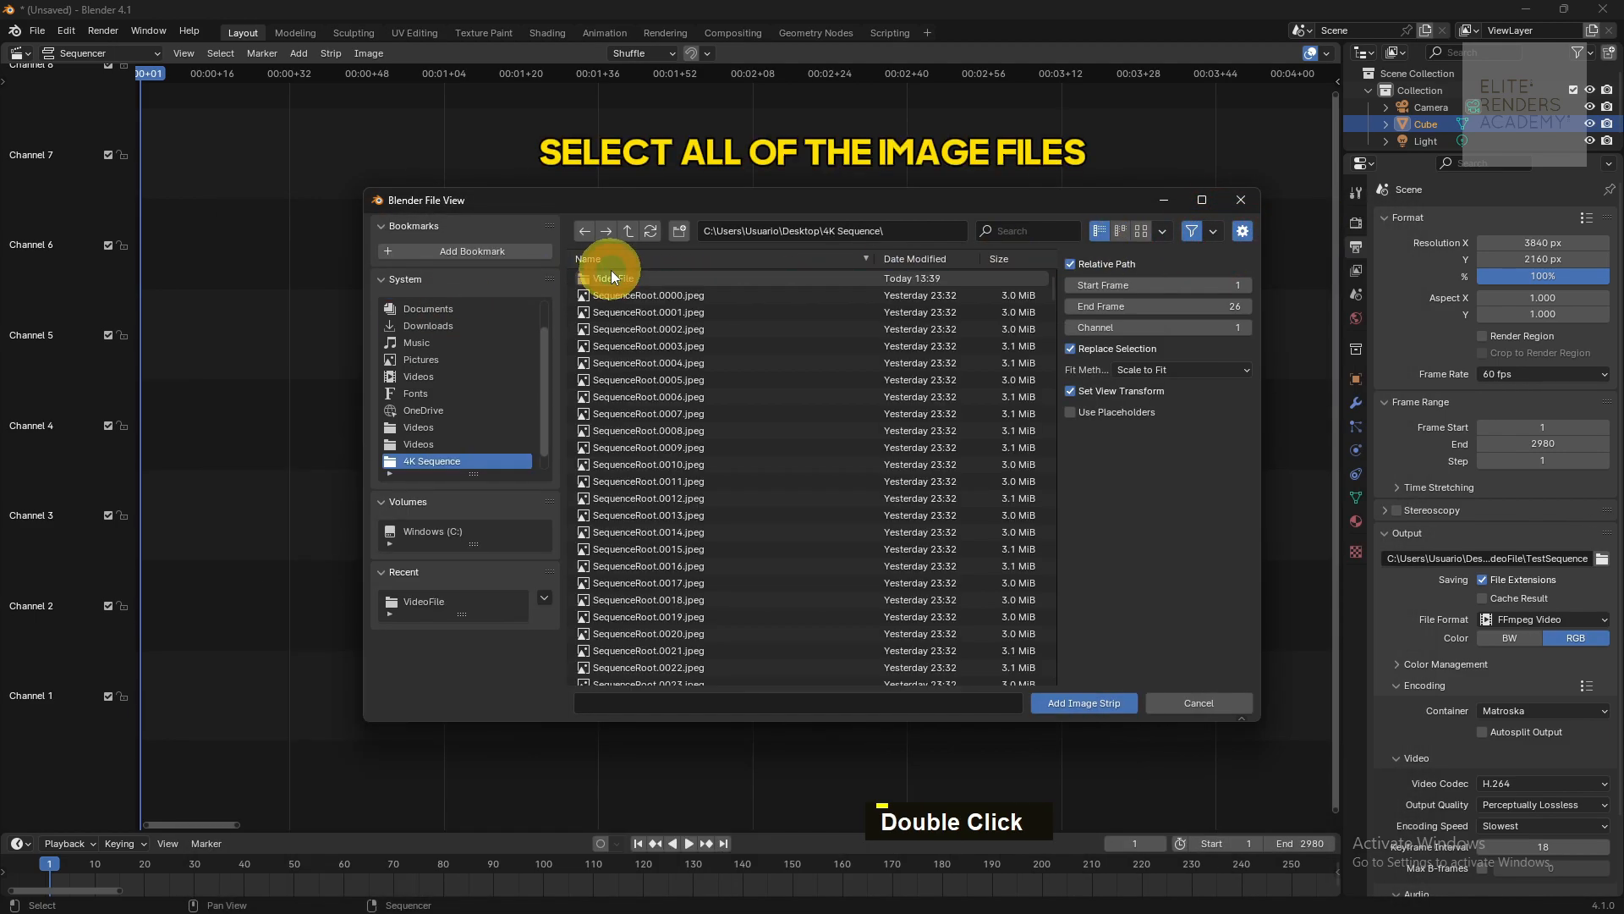
left_click(672, 295)
left_click_drag(1052, 281, 1020, 702)
left_click(679, 674, "shift")
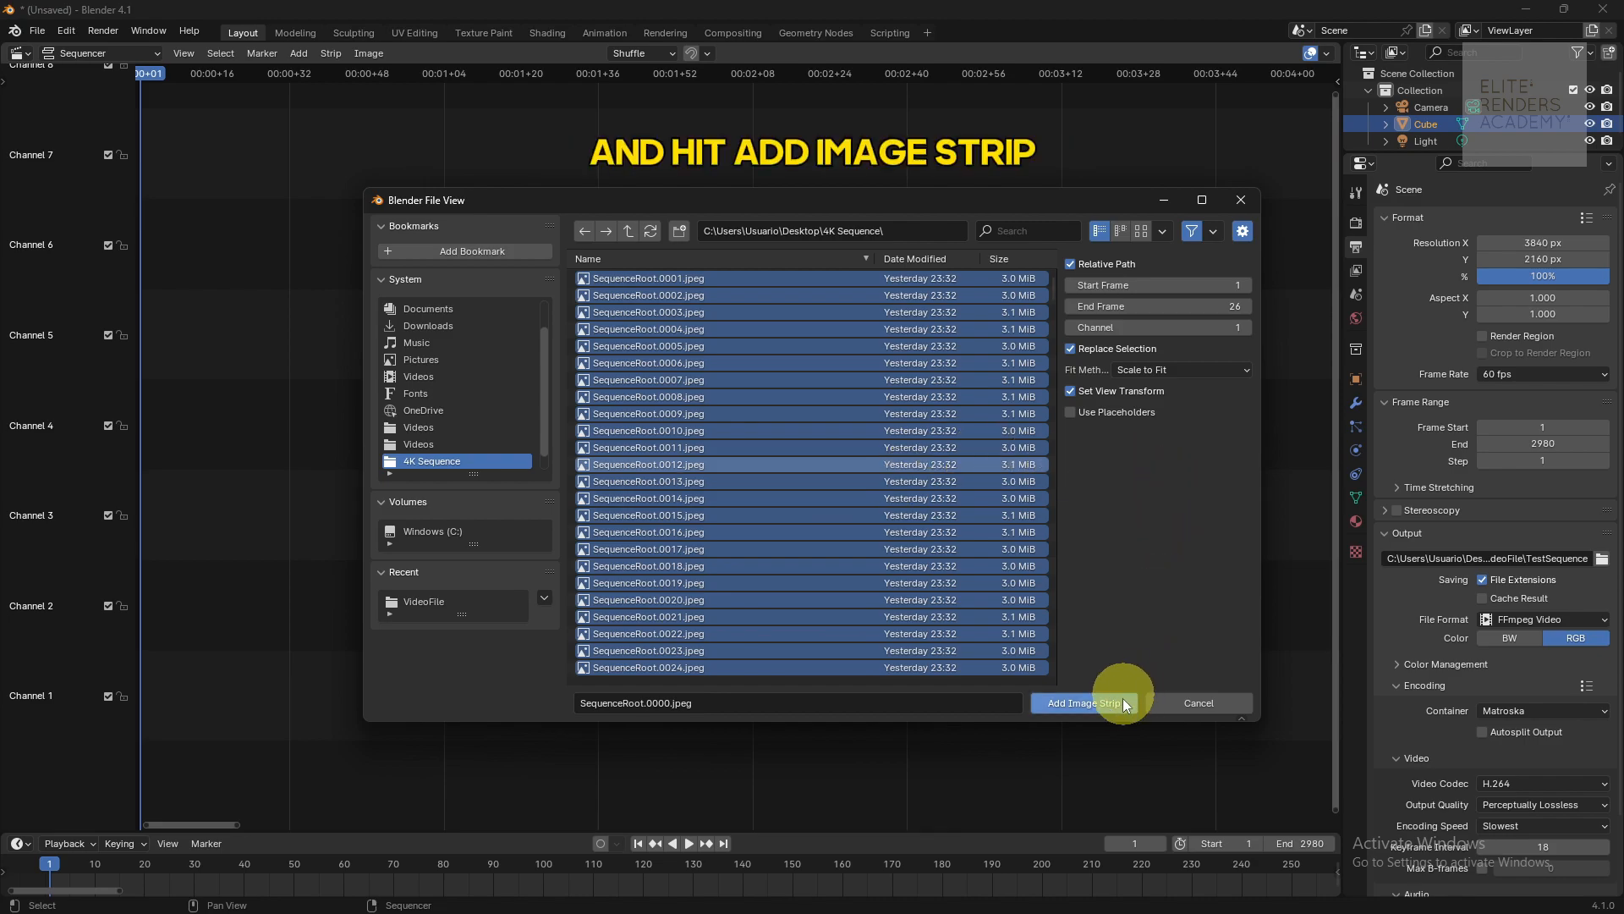
key("shift+f")
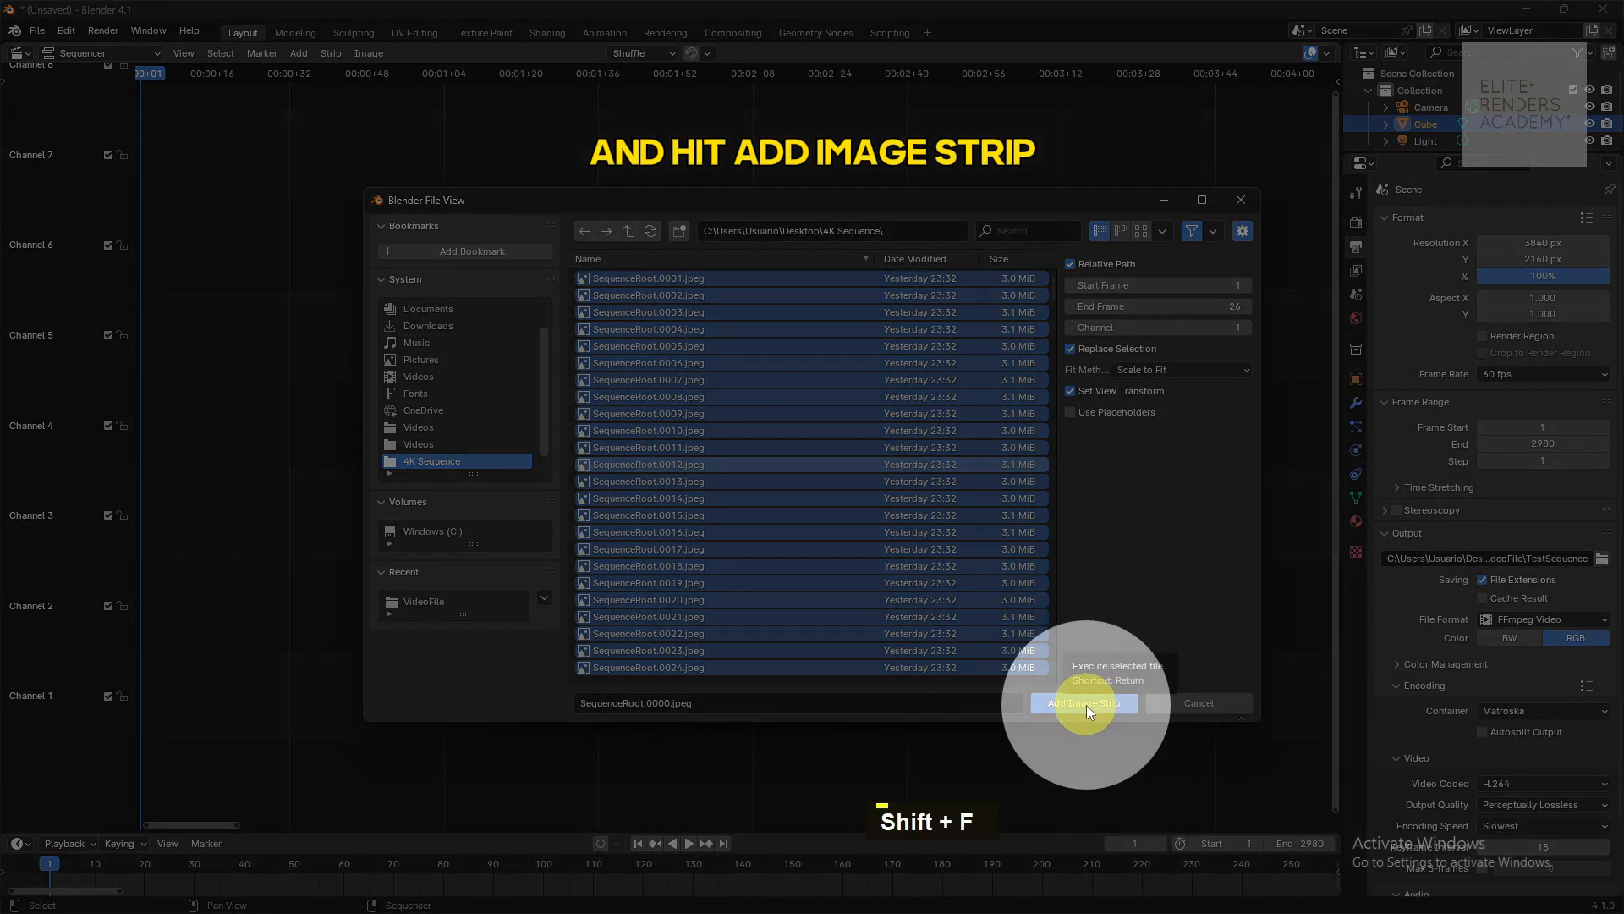
left_click(1086, 704)
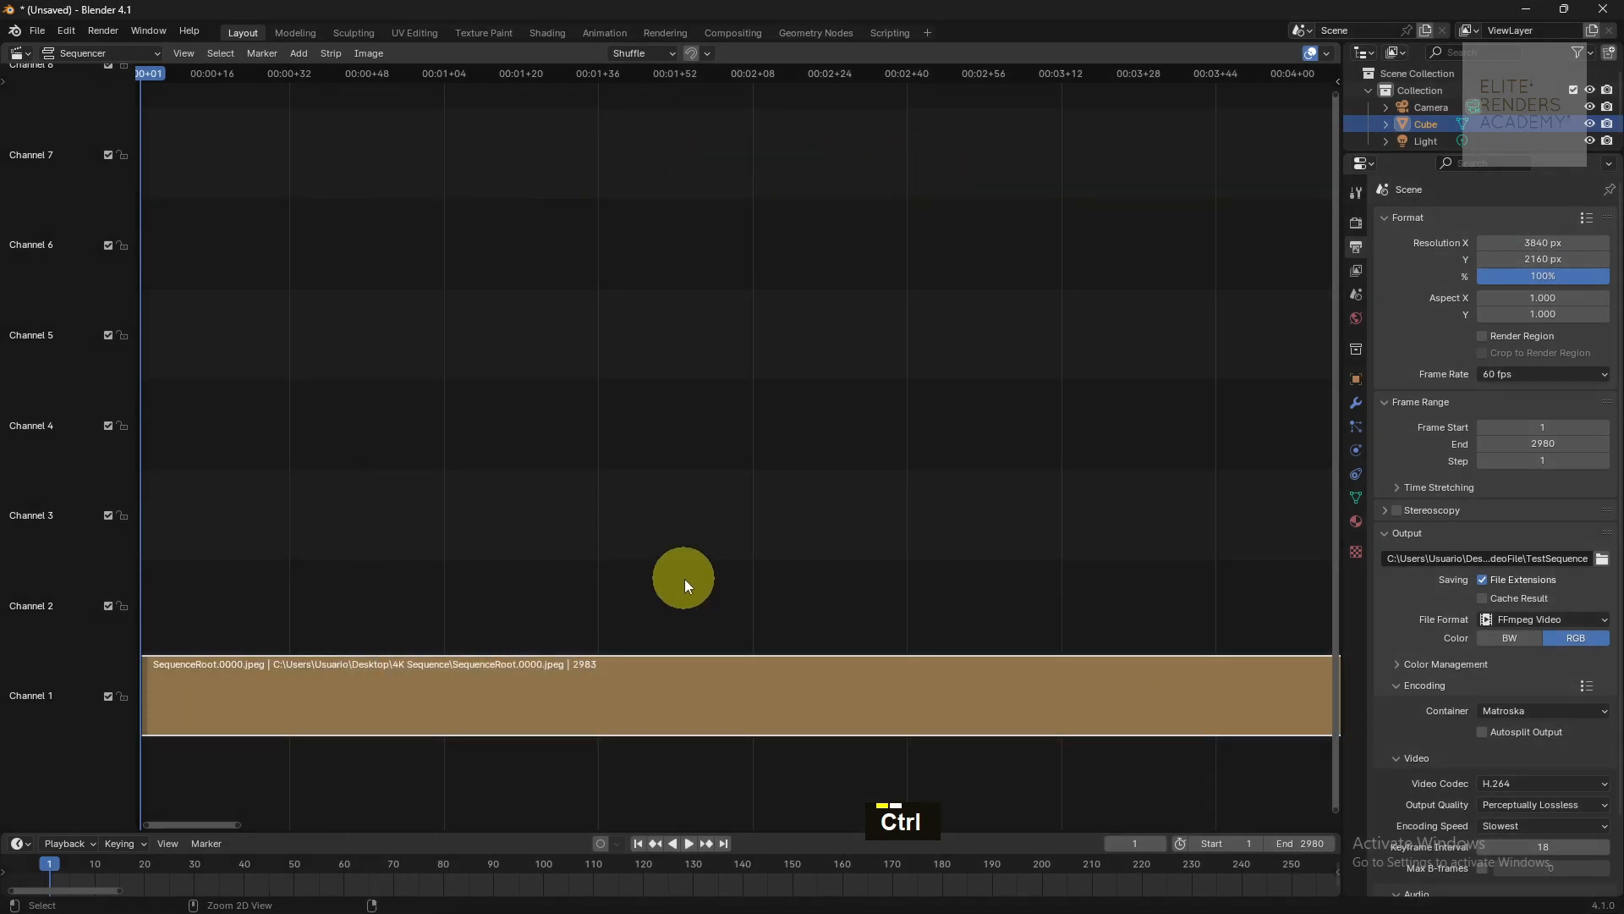
Check the image strip's extent in the sequencer and render the animation to the video file
scroll(666, 575, "down", 6, "ctrl")
scroll(666, 575, "down", 5, "ctrl")
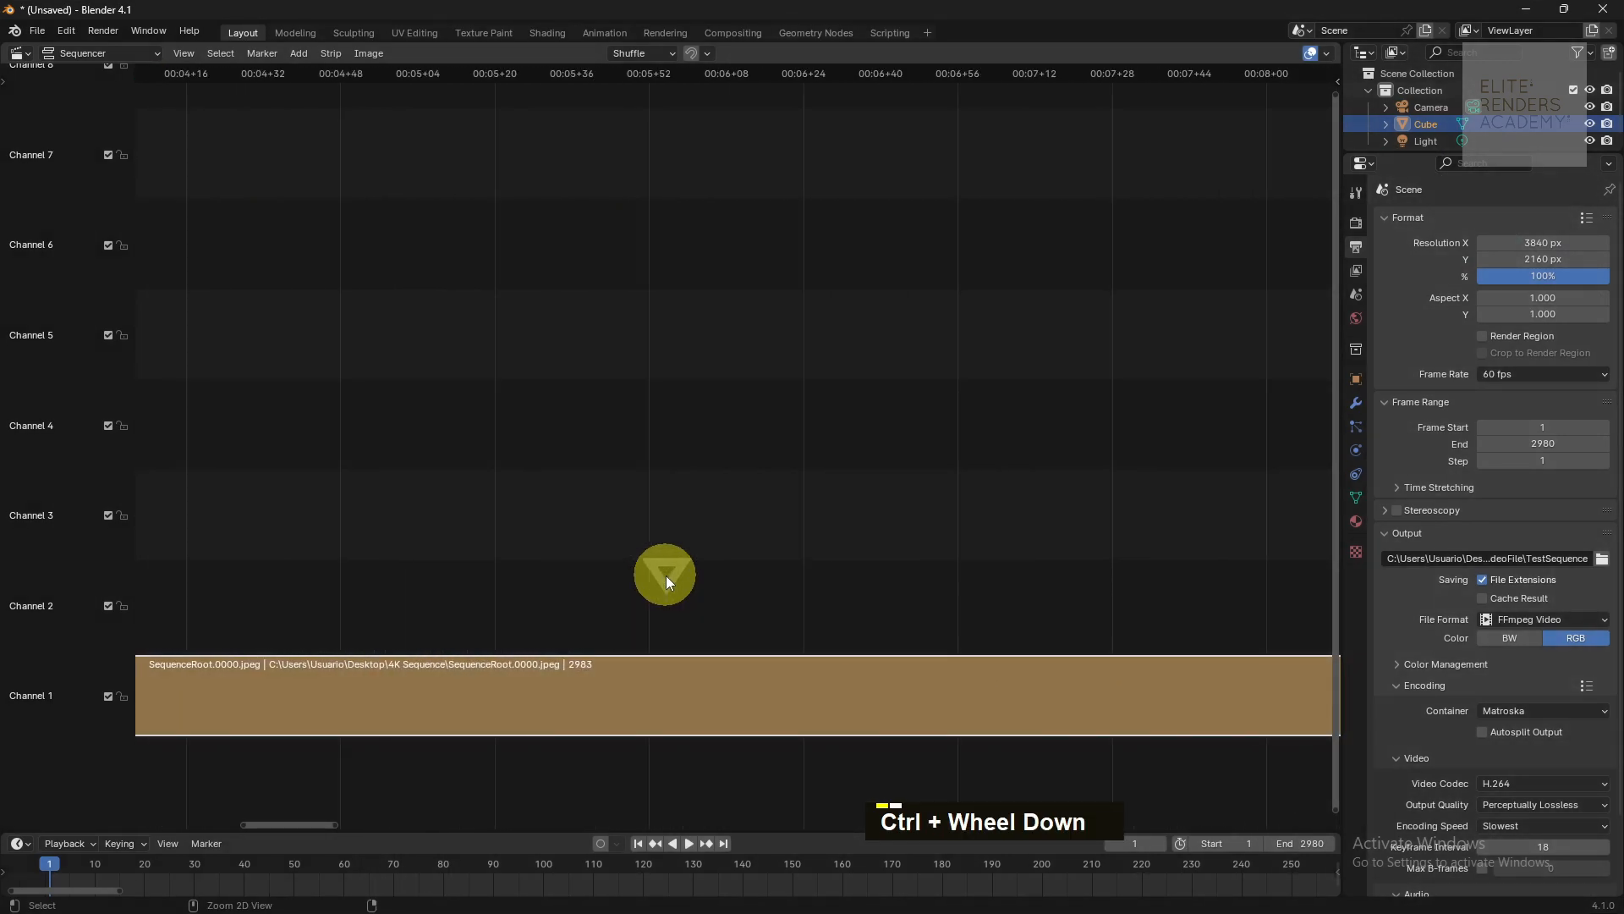
left_click_drag(286, 821, 210, 748)
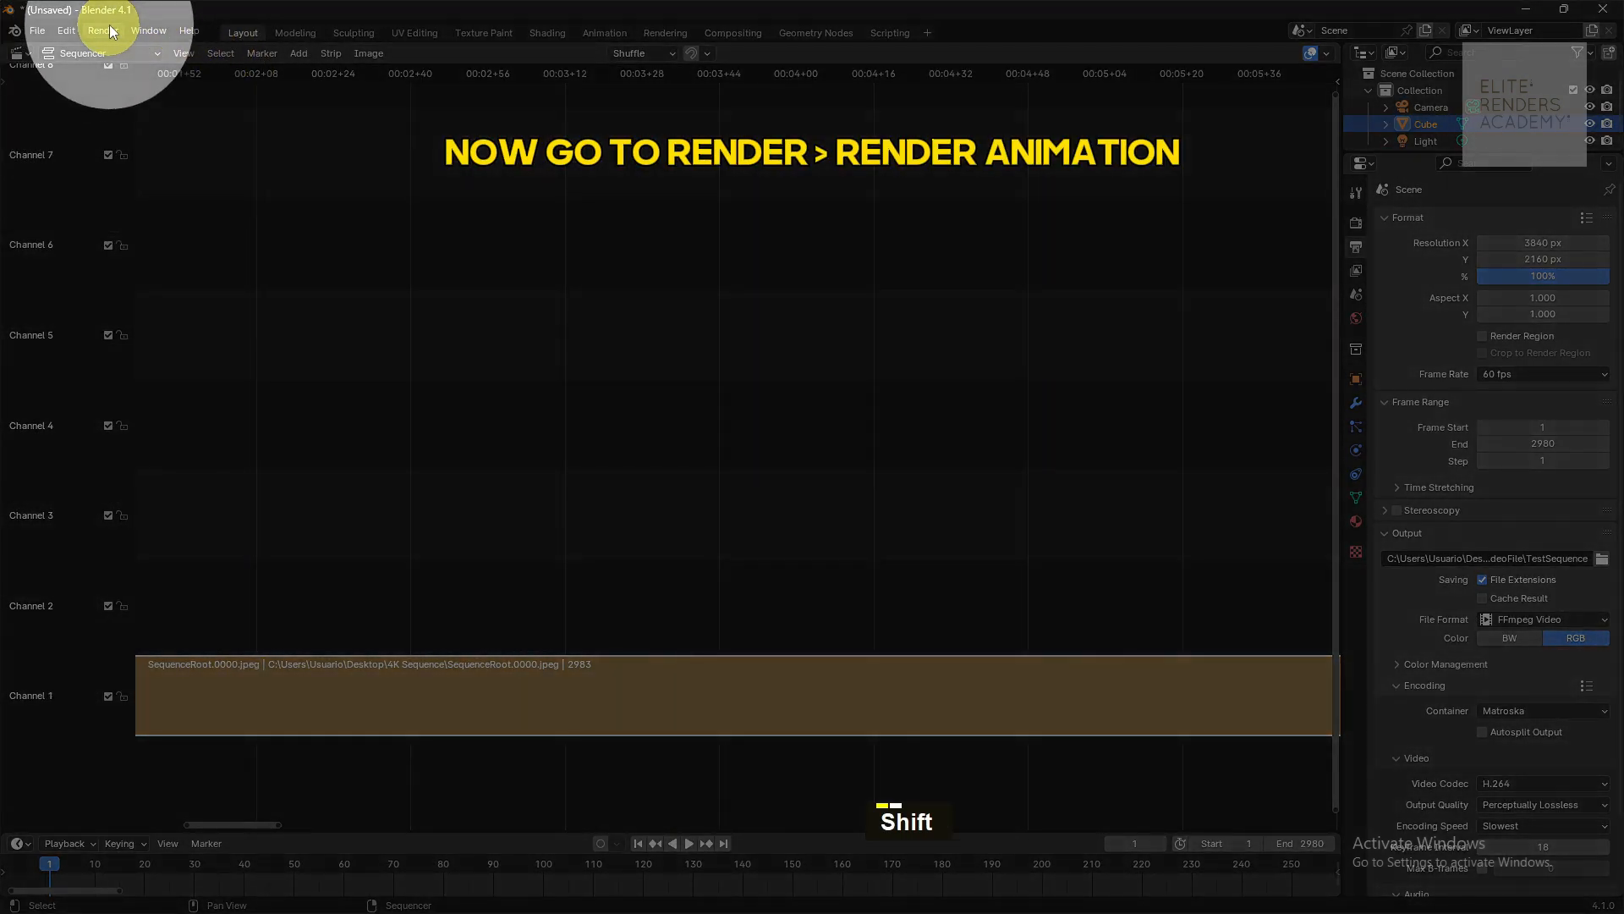
left_click(109, 32)
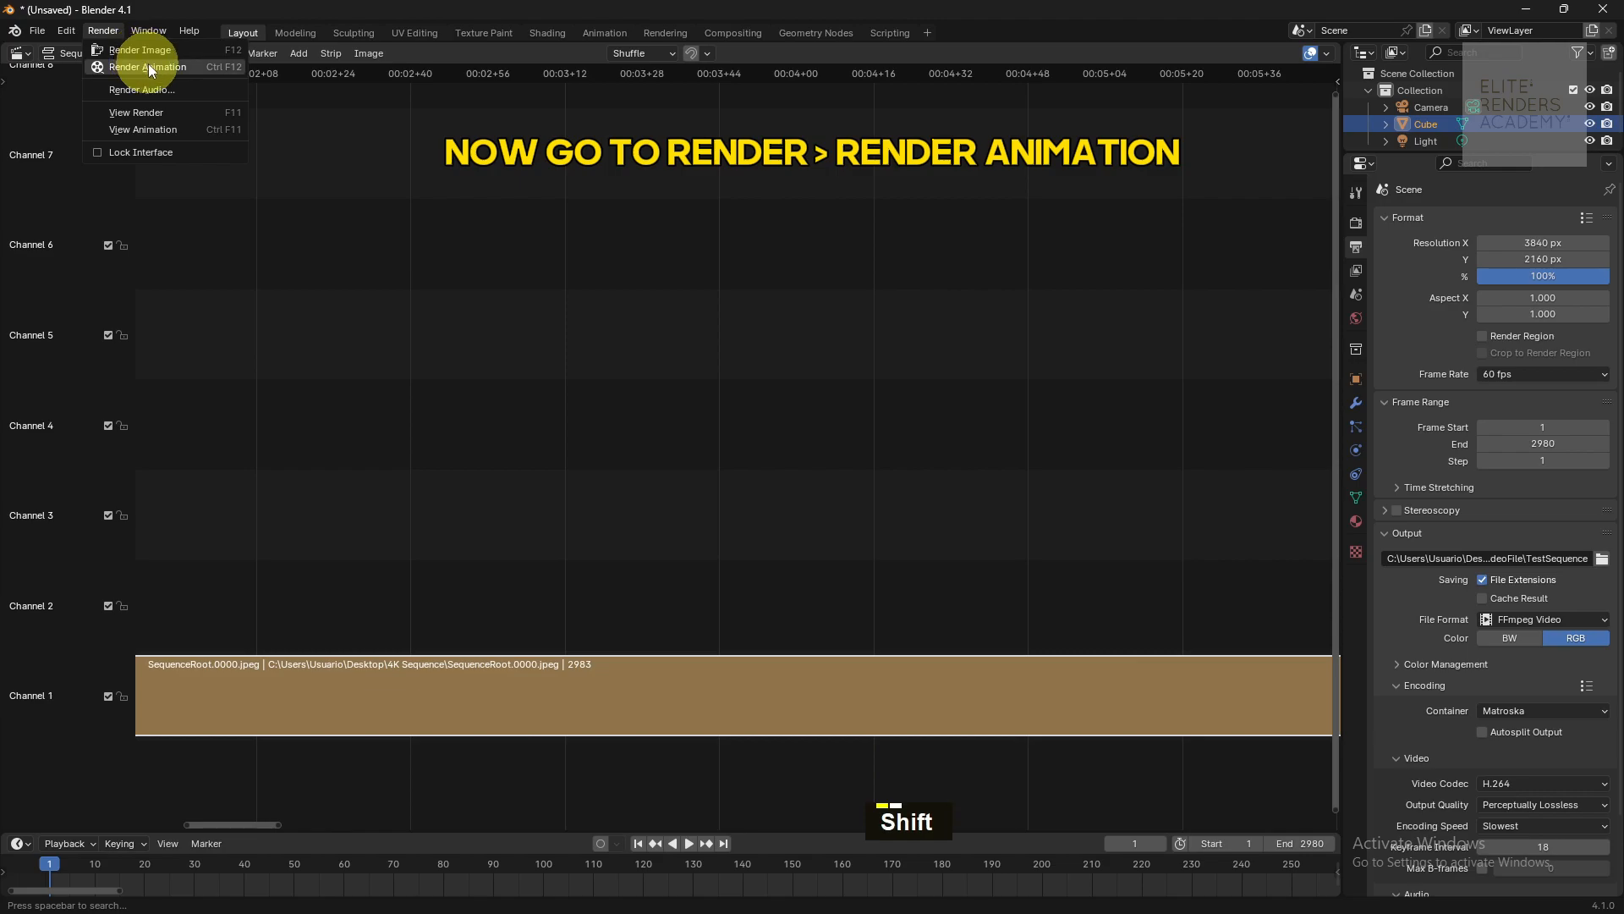
key("shift+f")
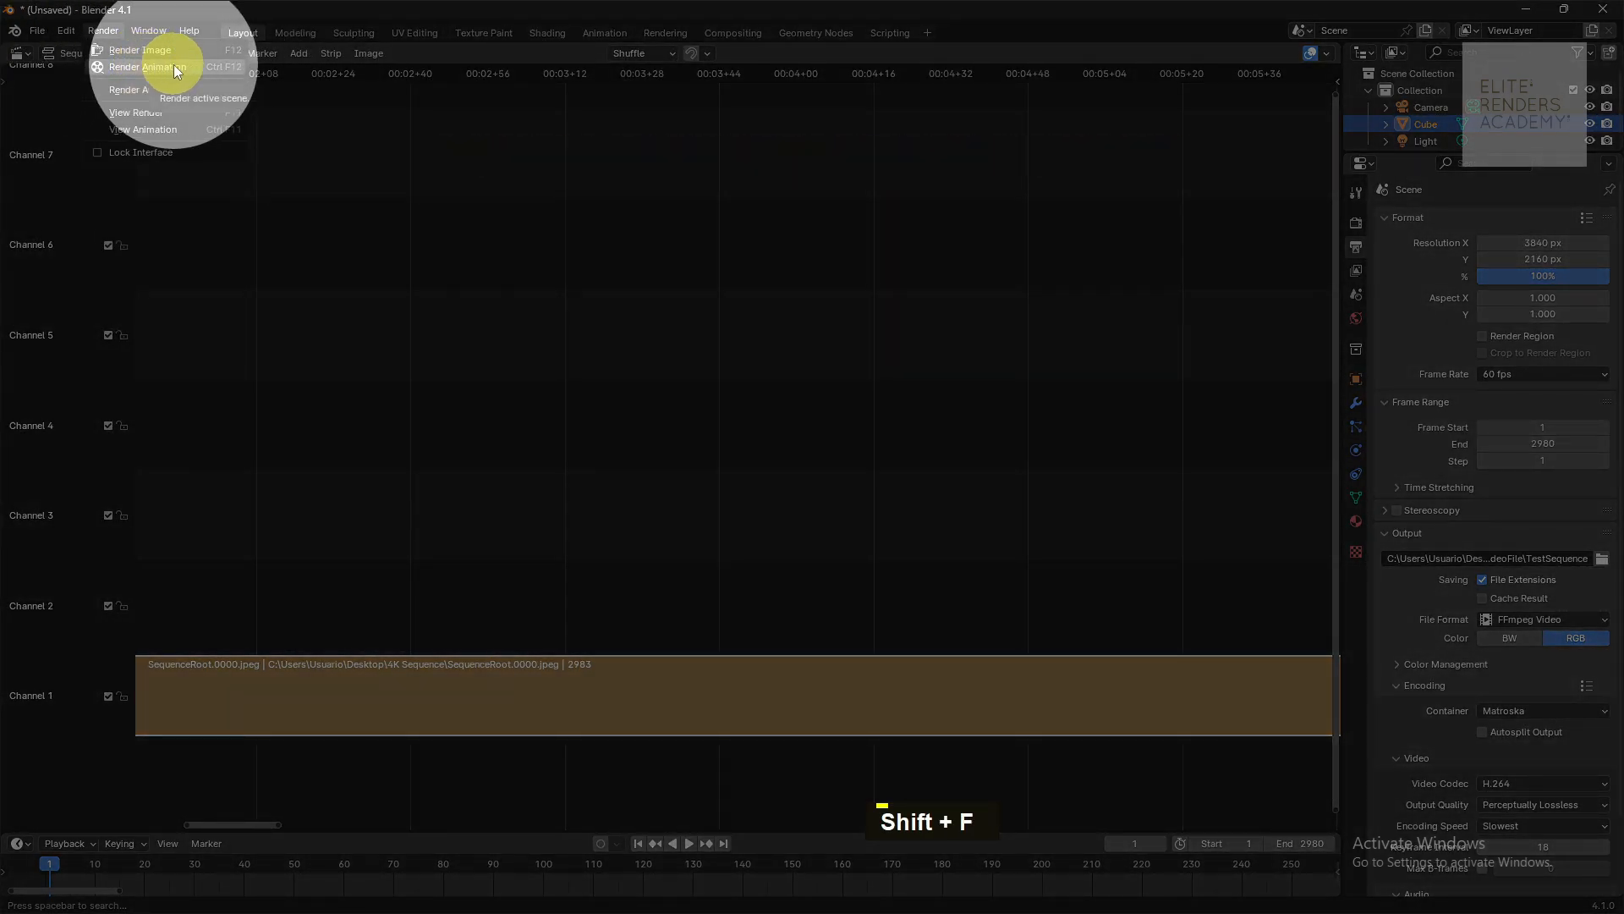
left_click(174, 66)
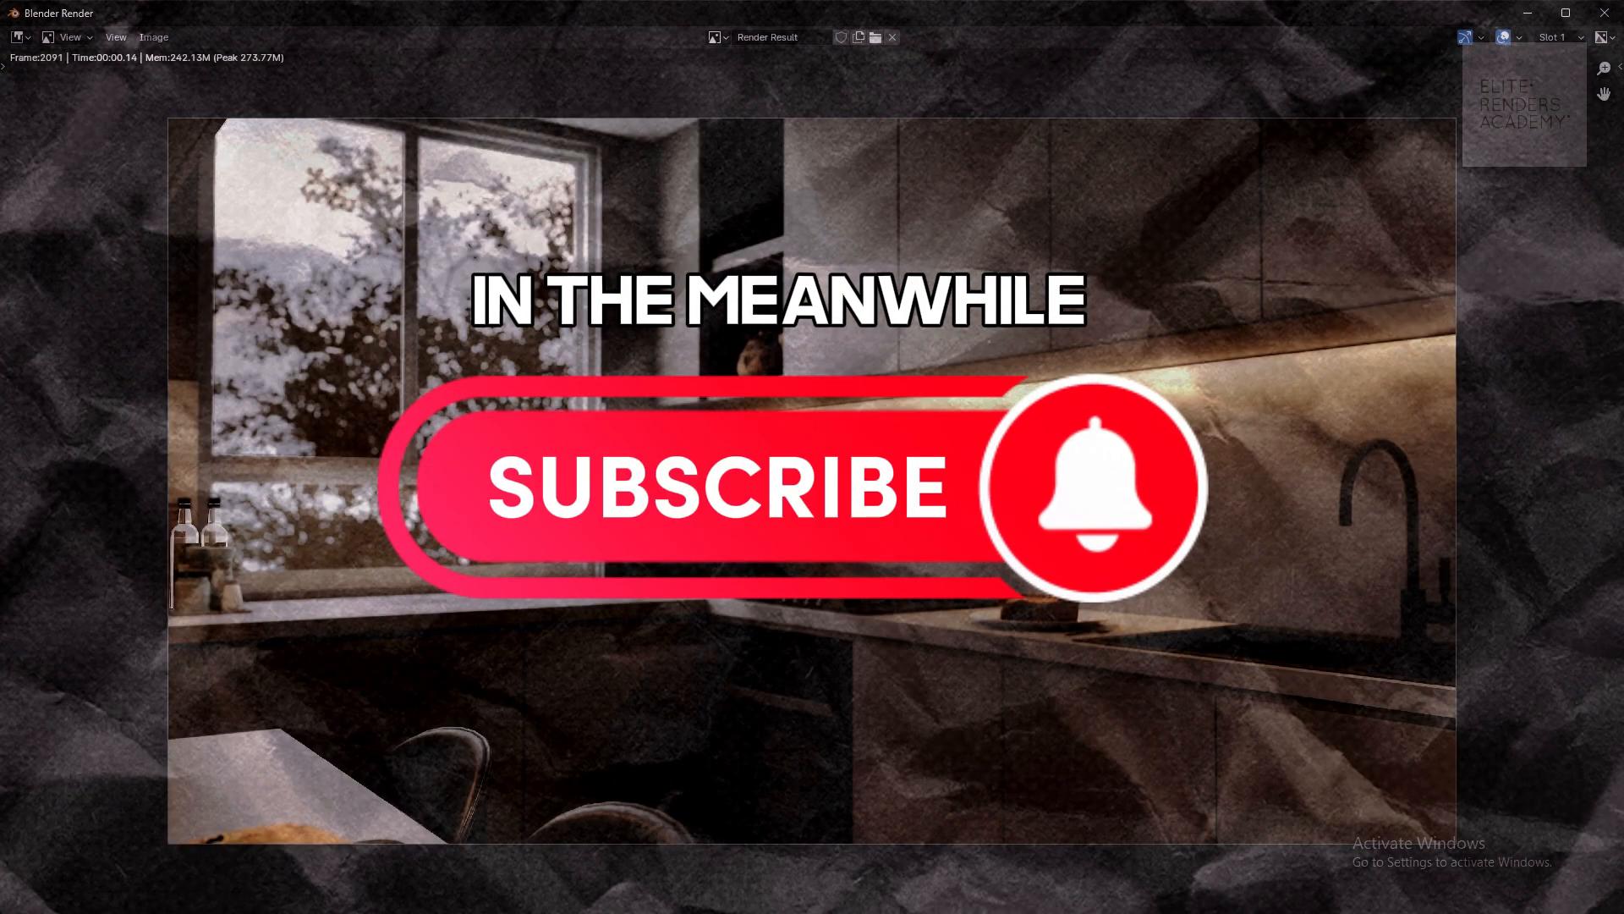
Switch to the Windows desktop, open the VideoFile folder inside 4K Sequence and select the rendered video
left_click(500, 342)
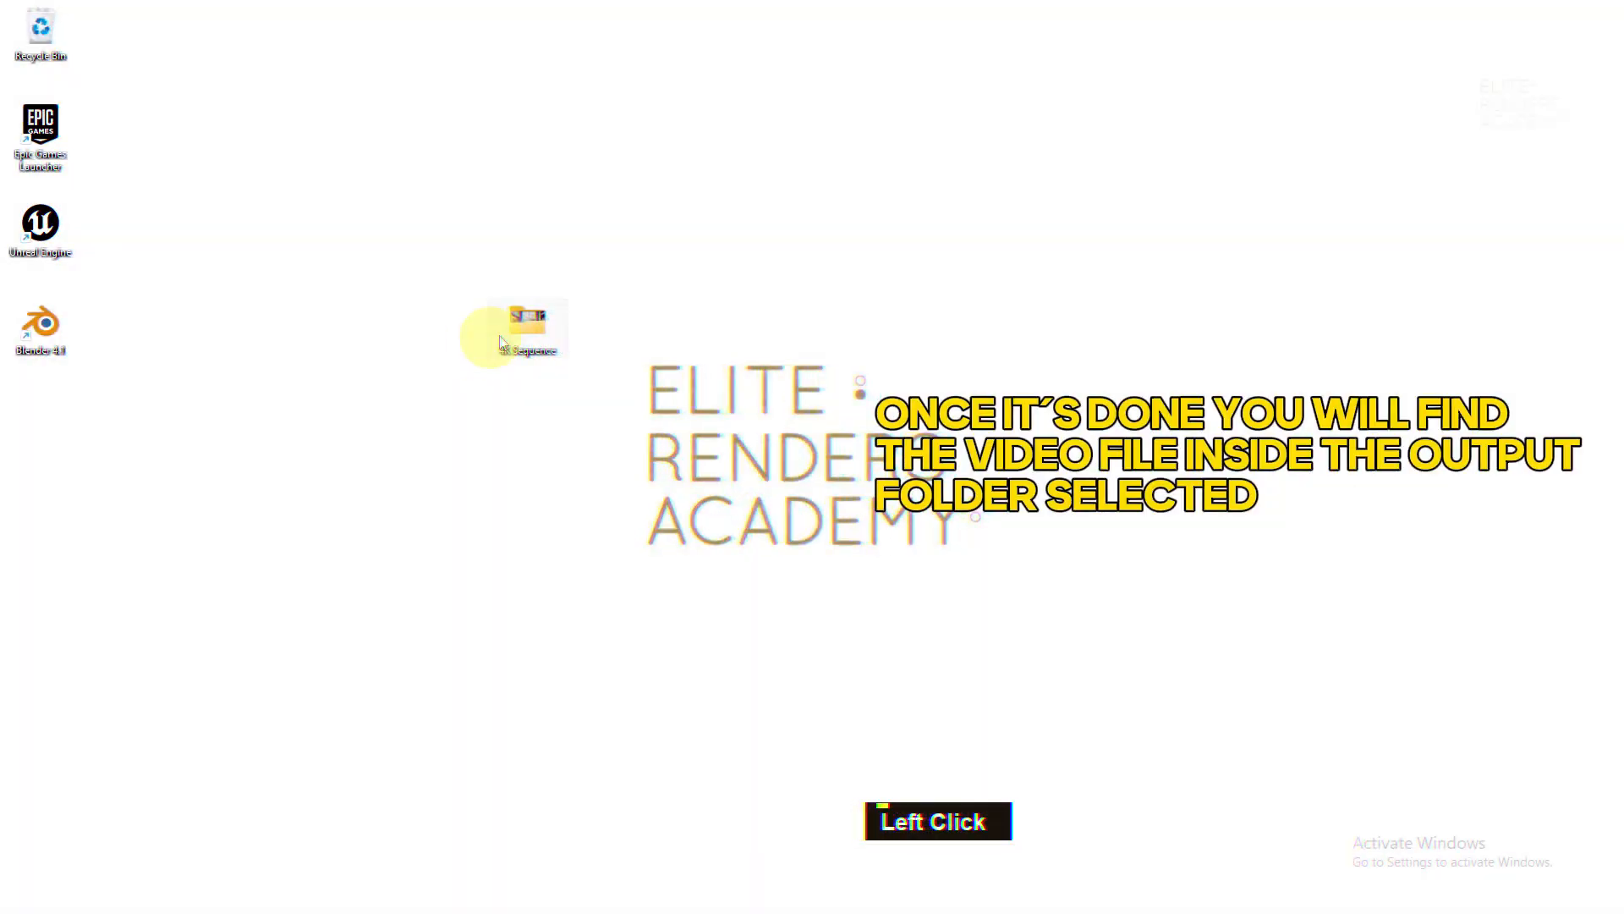
double_click(500, 342)
left_click(463, 397)
double_click(461, 394)
left_click(434, 413)
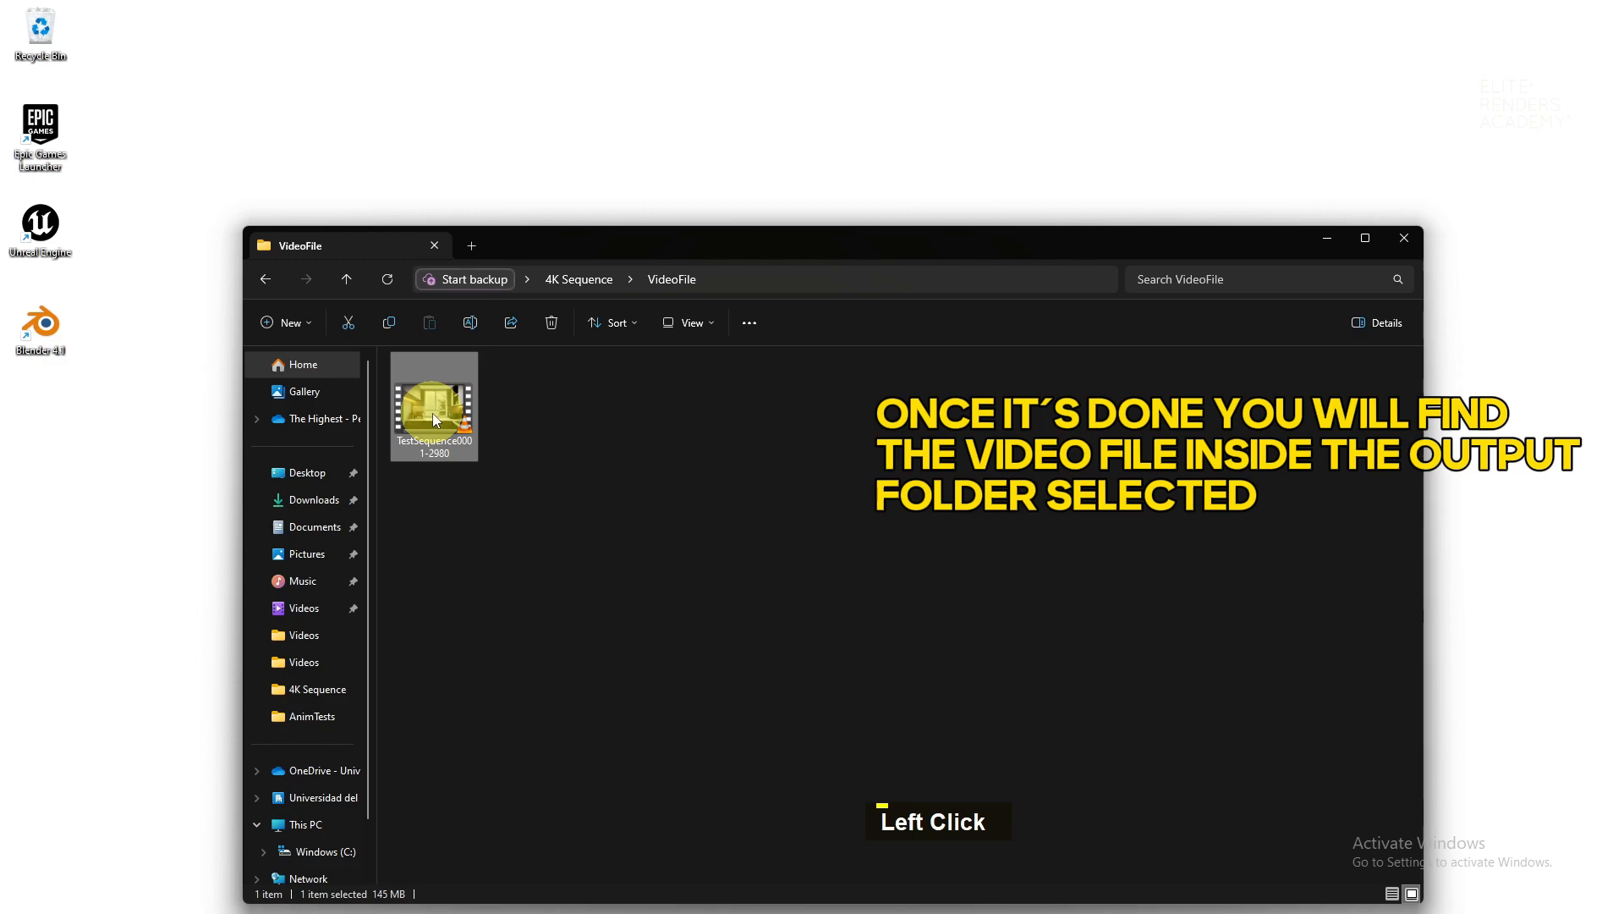
Examine the rendered video's file properties, including its size and detailed video information, and close them
right_click(433, 418)
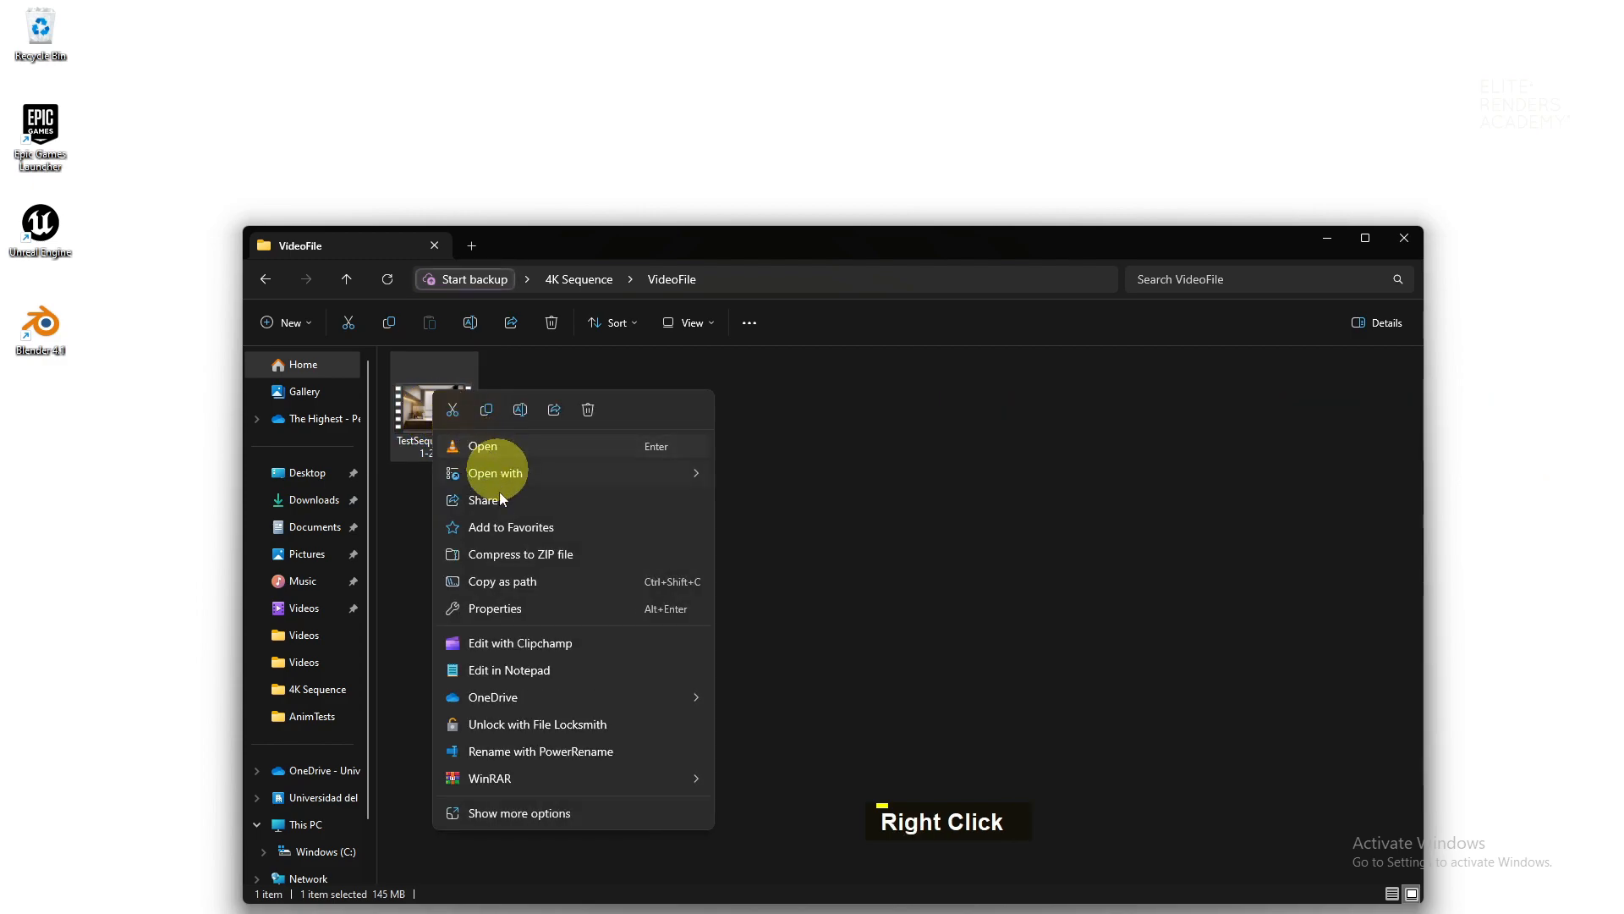
left_click(508, 608)
left_click_drag(543, 423, 706, 399)
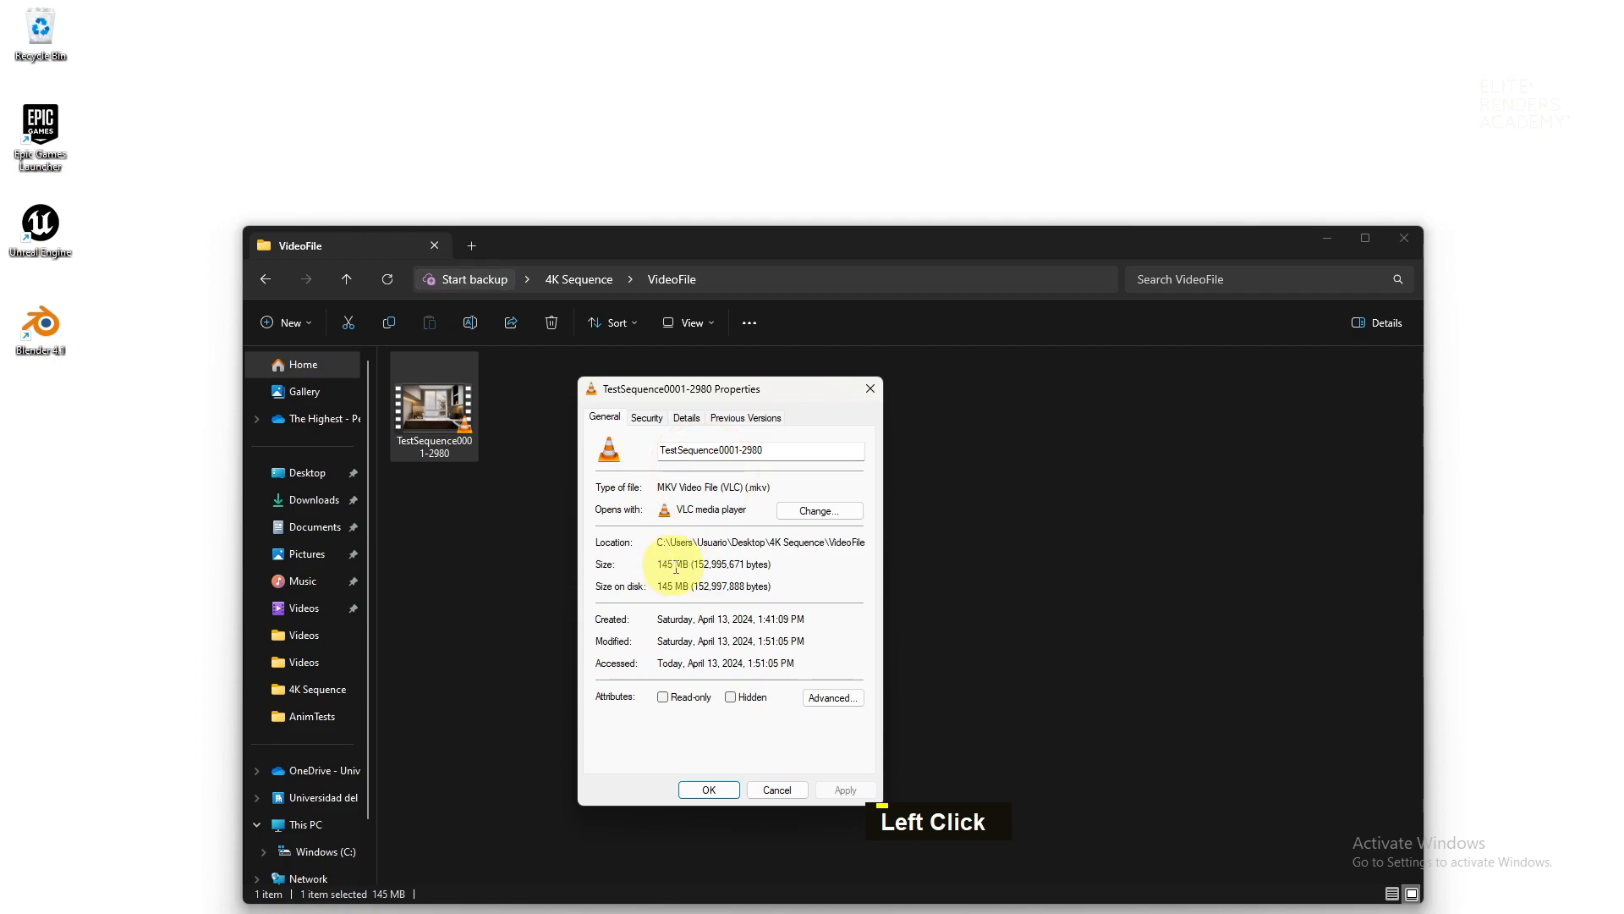
left_click(686, 418)
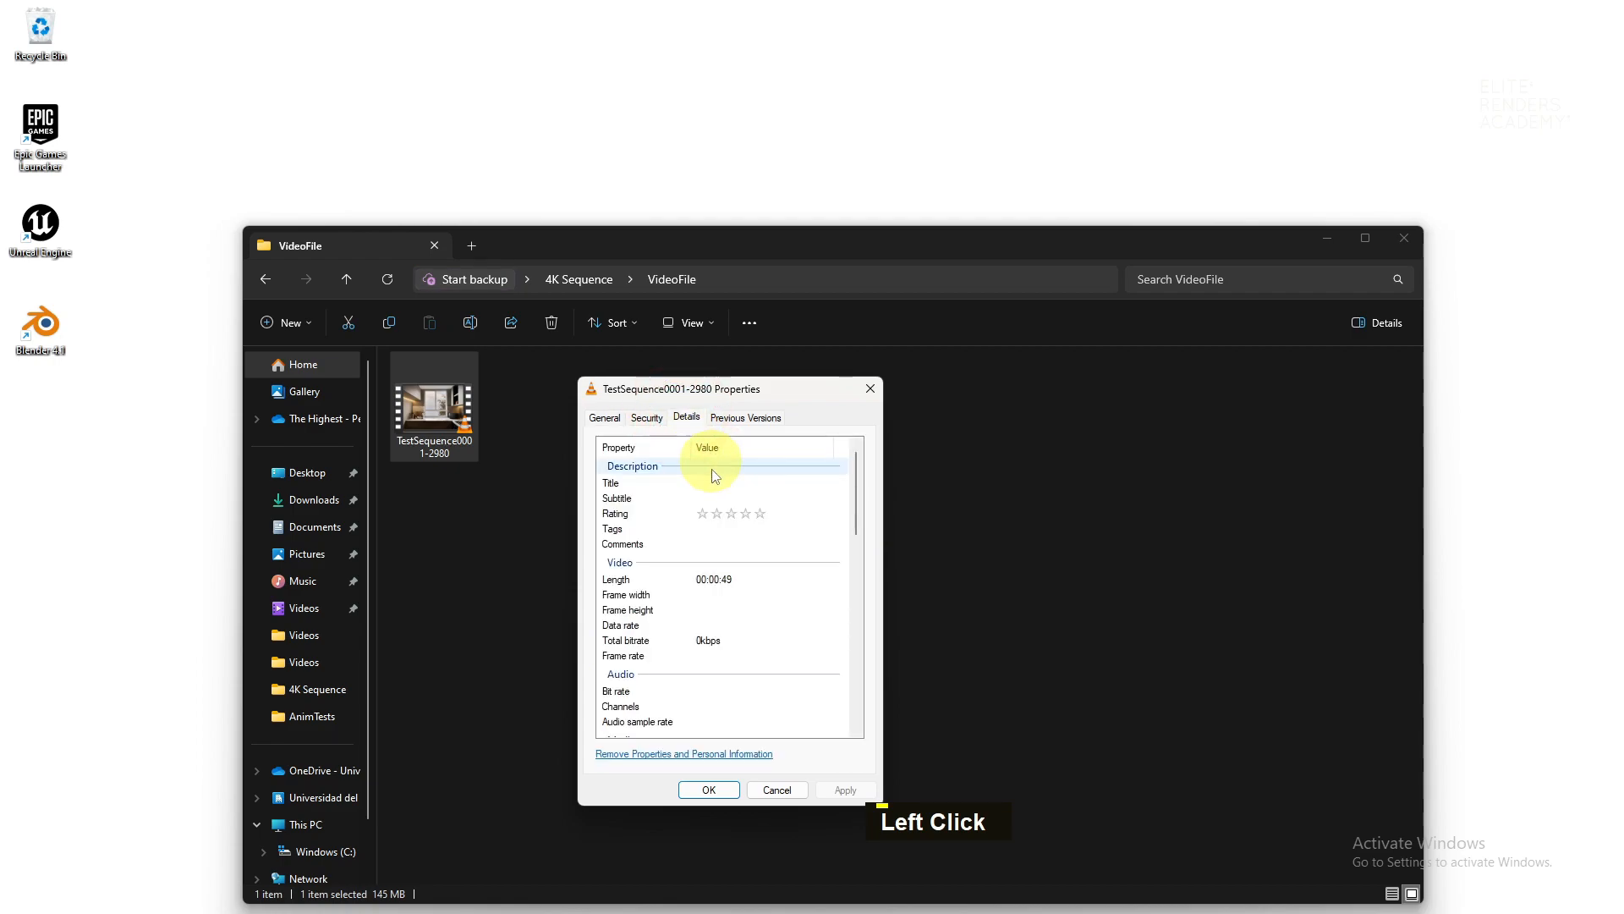
scroll(718, 525, "down", 2)
scroll(717, 643, "up", 2)
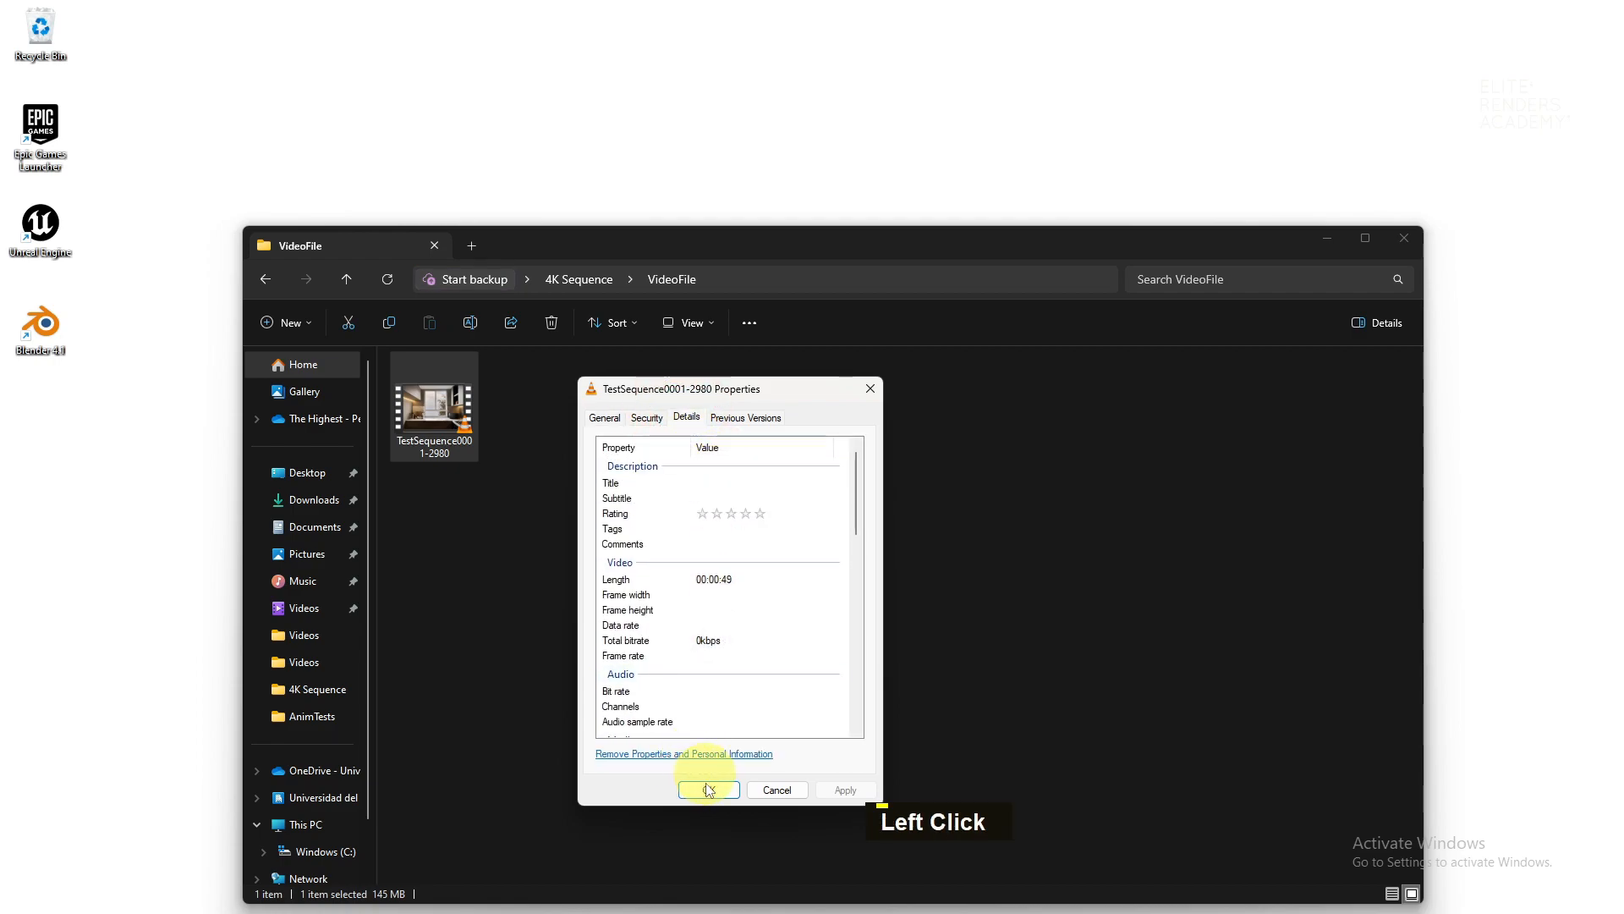
left_click(709, 788)
Play the rendered TestSequence video full screen in VLC media player
double_click(465, 432)
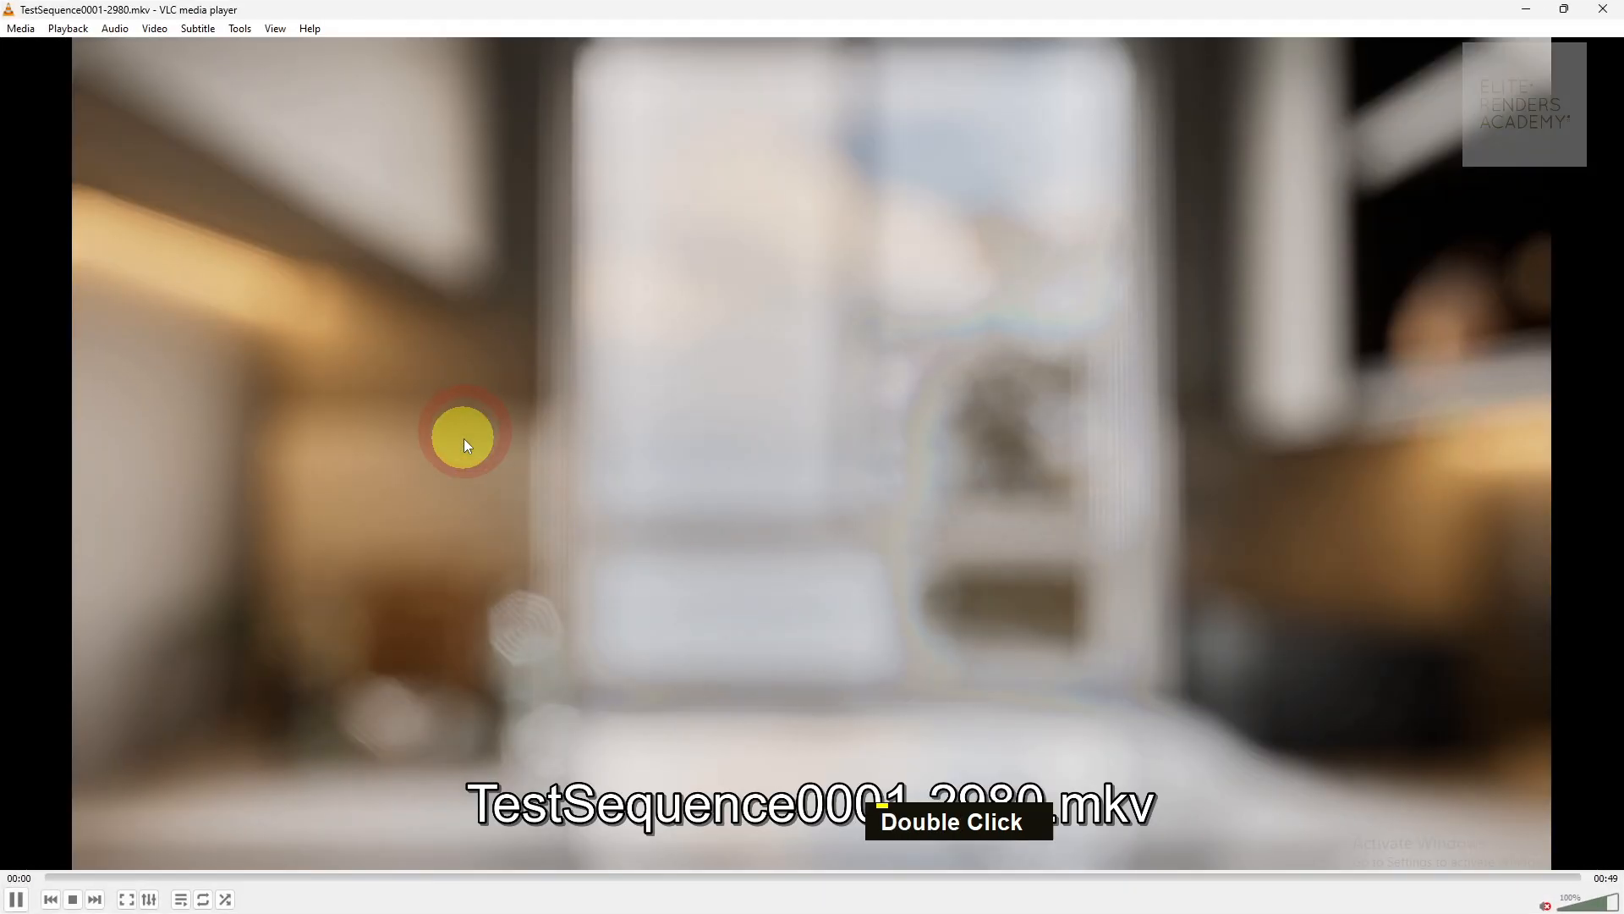
double_click(643, 454)
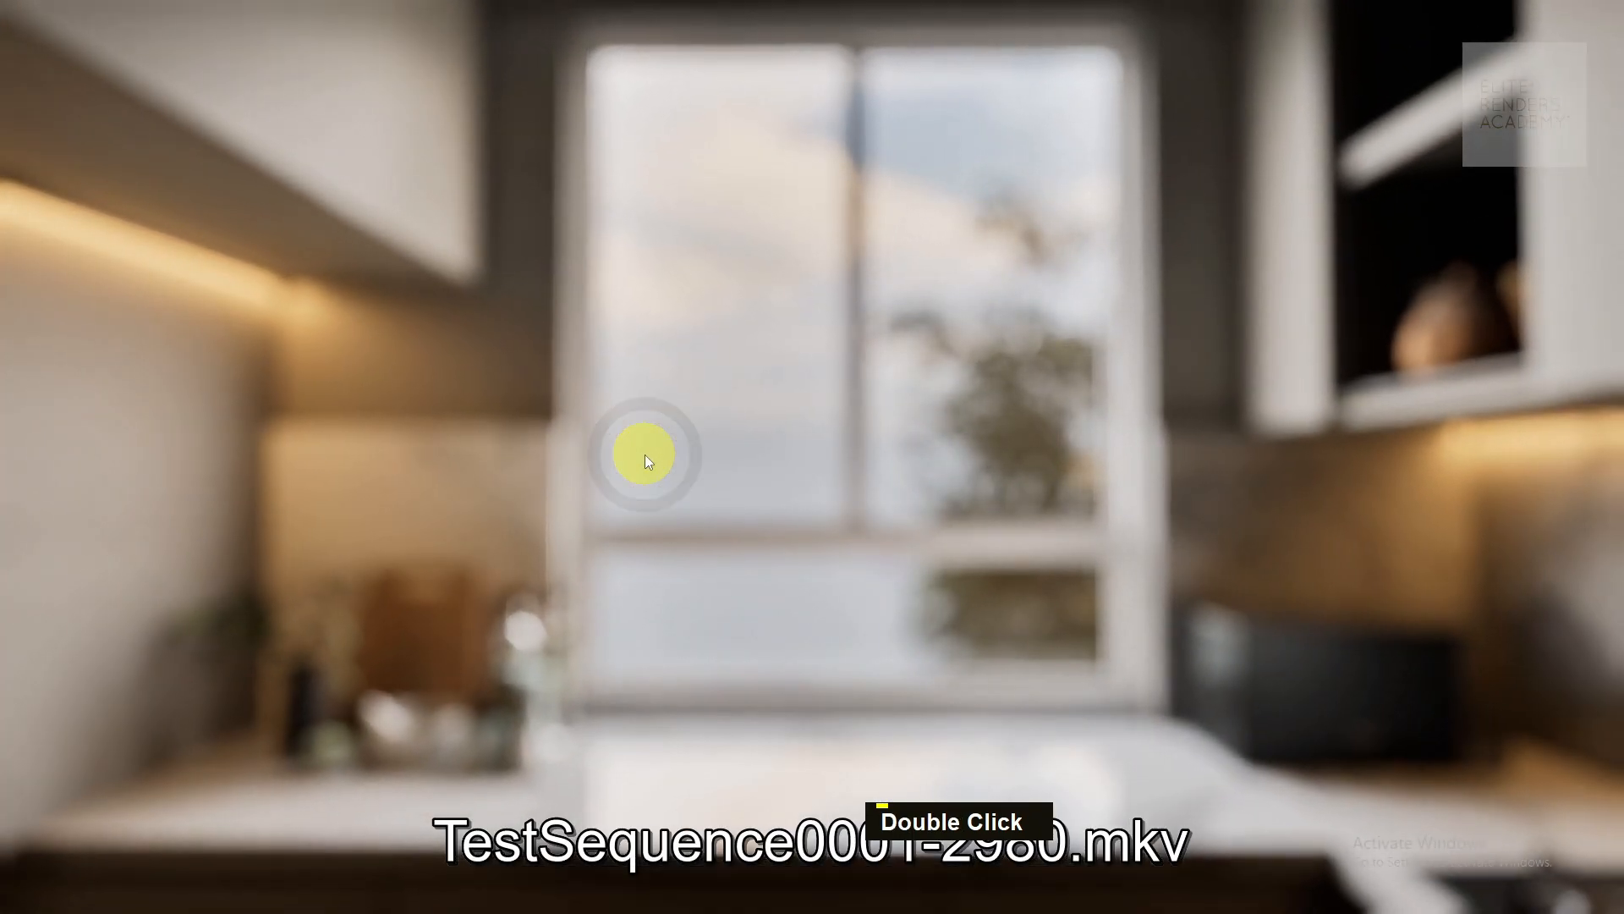